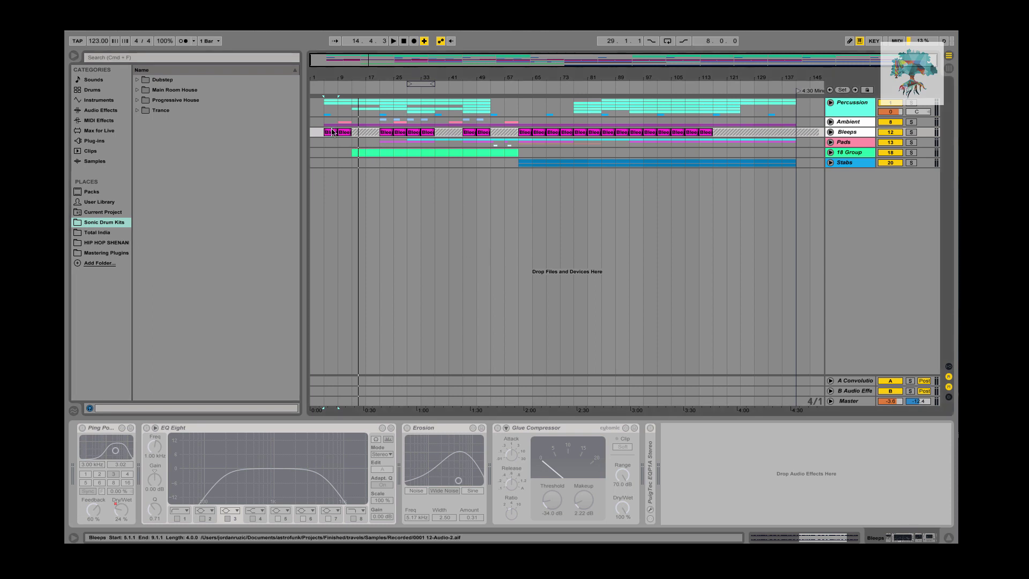
- Play the arrangement from bar 5 through to the end and raise the Master volume to -0.9 dB
key("space")
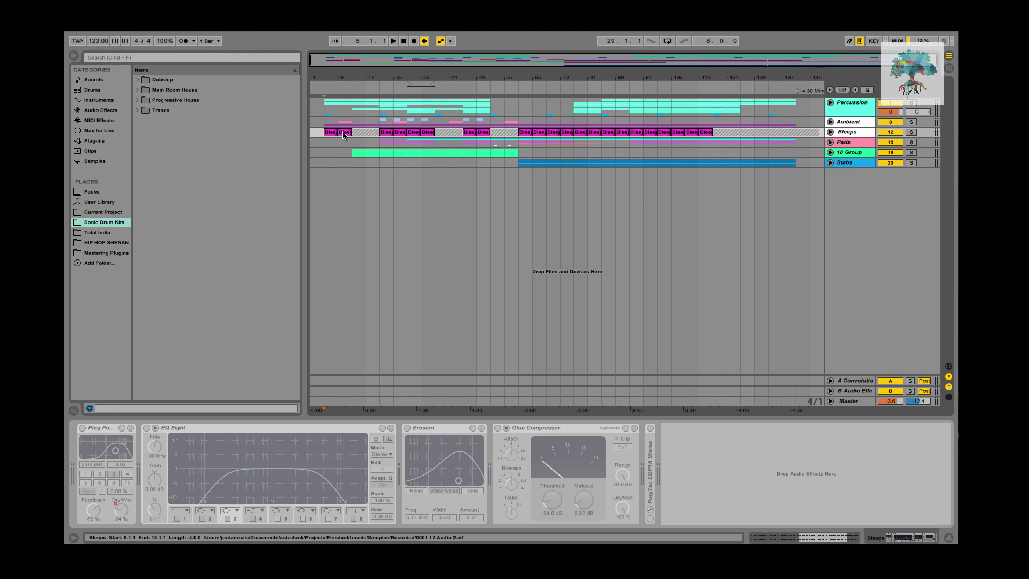
key("space")
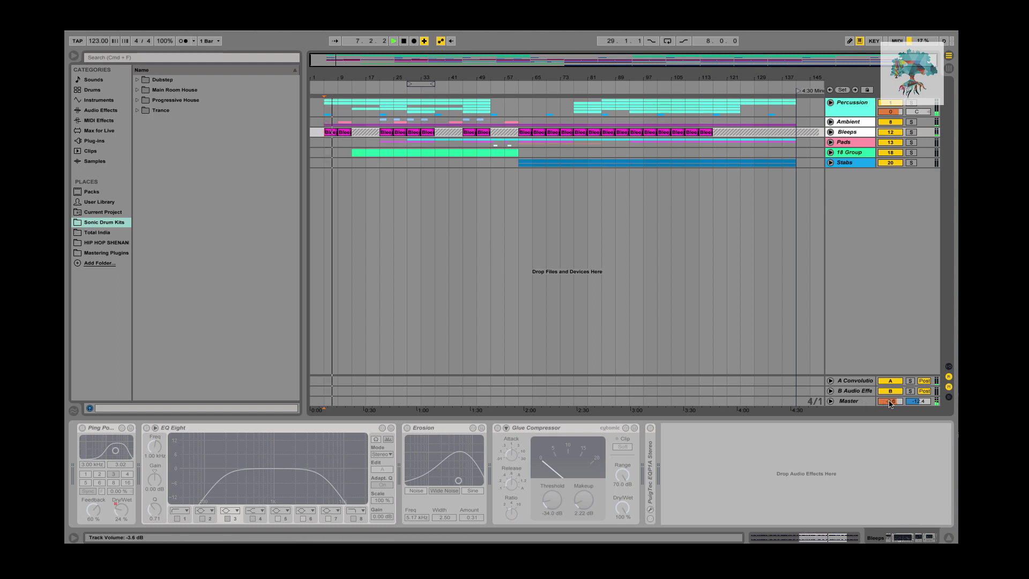
left_click_drag(890, 404, 890, 400)
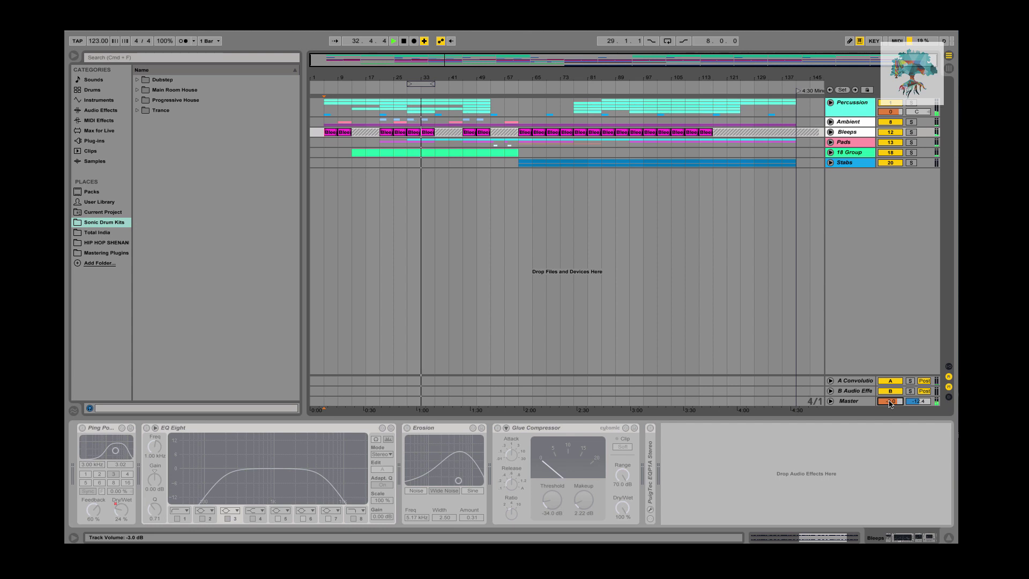
left_click_drag(890, 400, 898, 404)
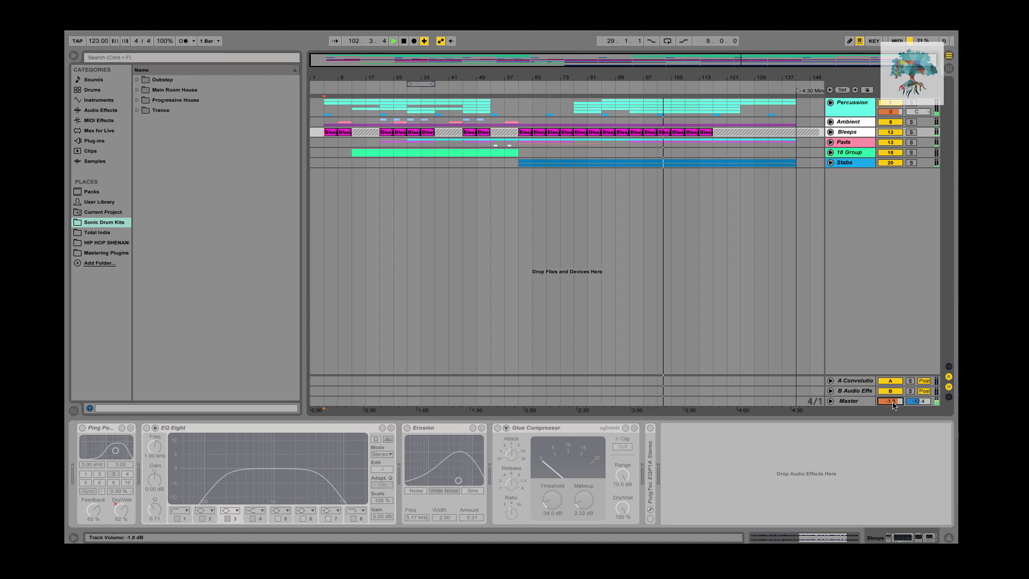
left_click_drag(893, 405, 895, 406)
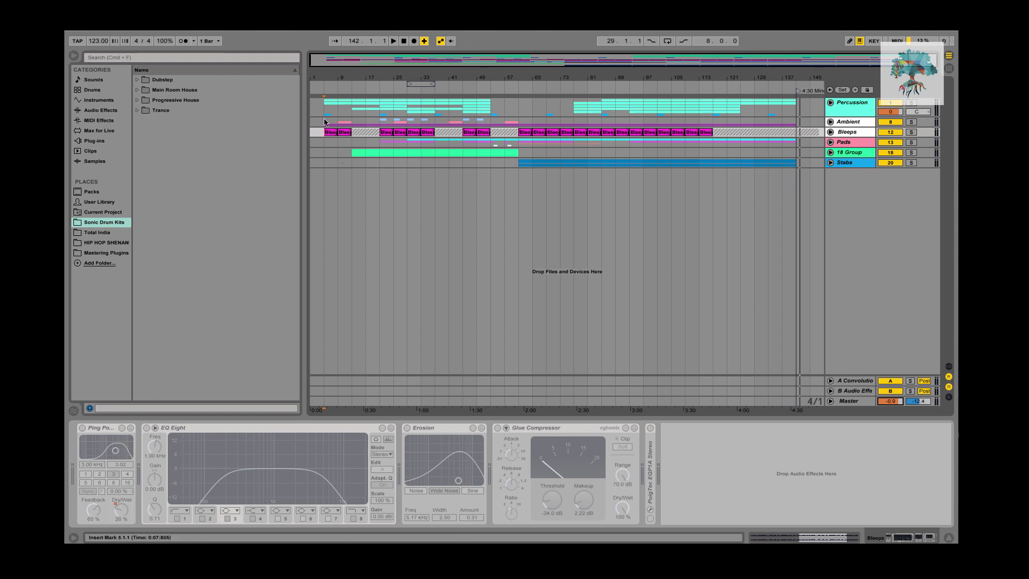
- Select bars 85 to 133 on 18 Group and unfold the Percussion, Ambient, Bleeps and Pads tracks, shortening the upper Strings track
mouse_move(324, 152)
left_mouse_down()
mouse_move(509, 162)
mouse_move(519, 98)
mouse_move(574, 127)
mouse_move(602, 159)
mouse_move(782, 158)
mouse_move(768, 154)
left_mouse_up()
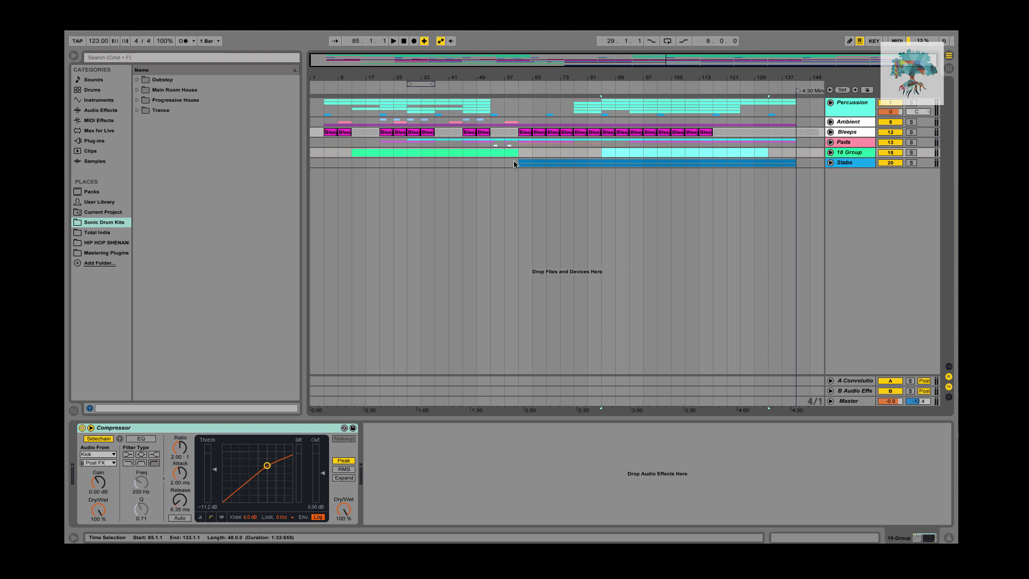
left_click(831, 103)
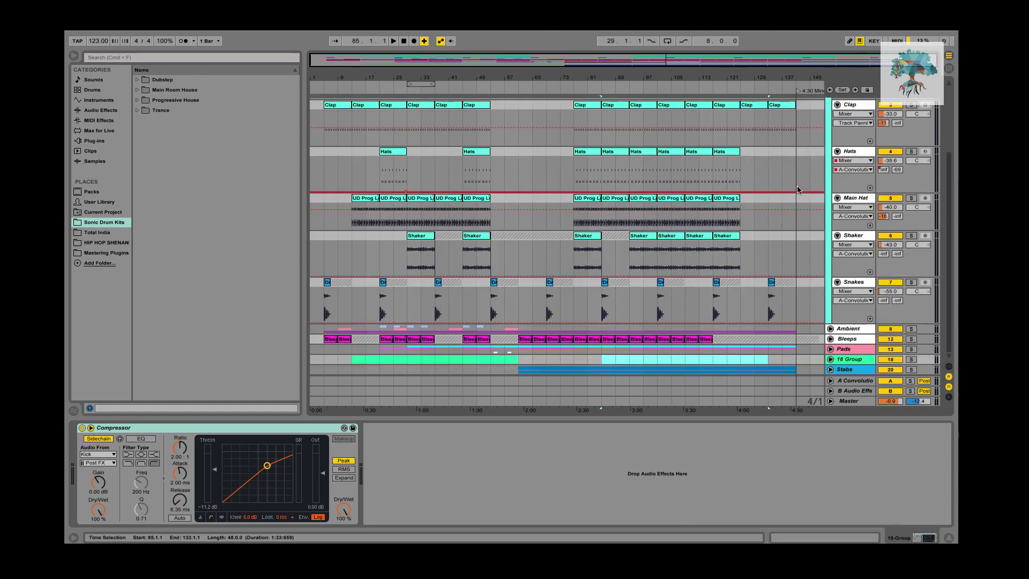
left_click(830, 329)
left_click(830, 338)
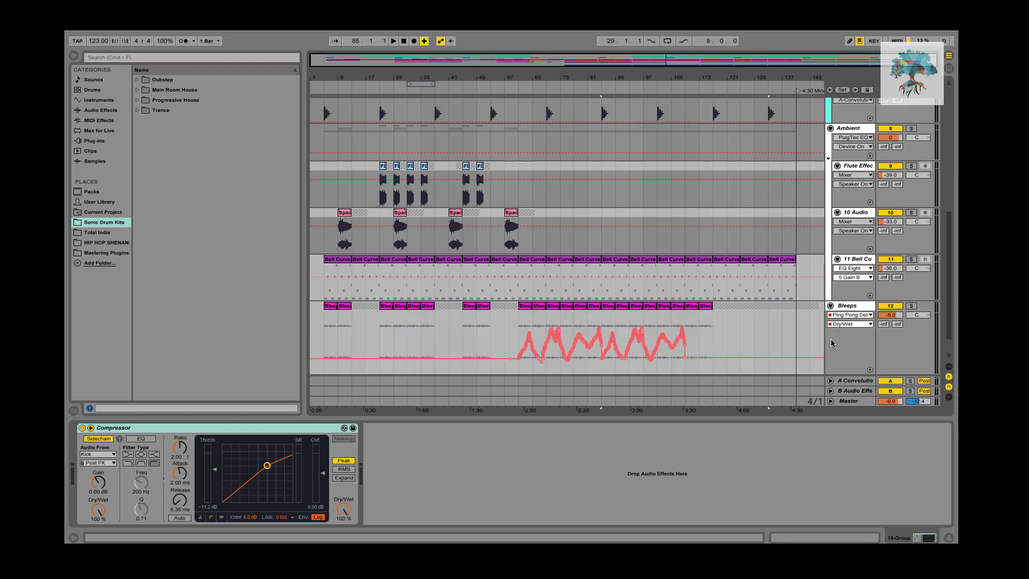
left_click(830, 349)
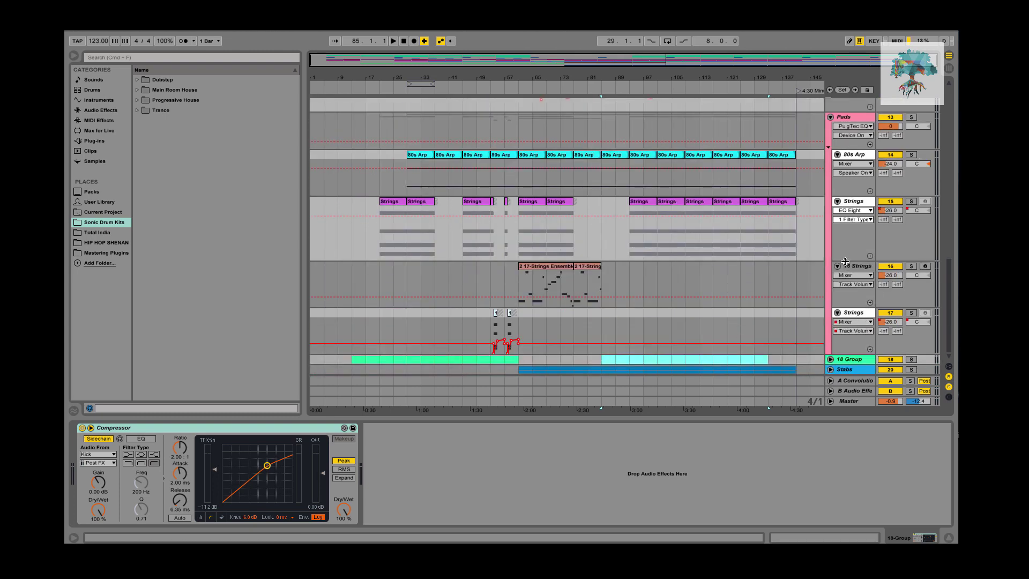
left_click_drag(845, 261, 844, 244)
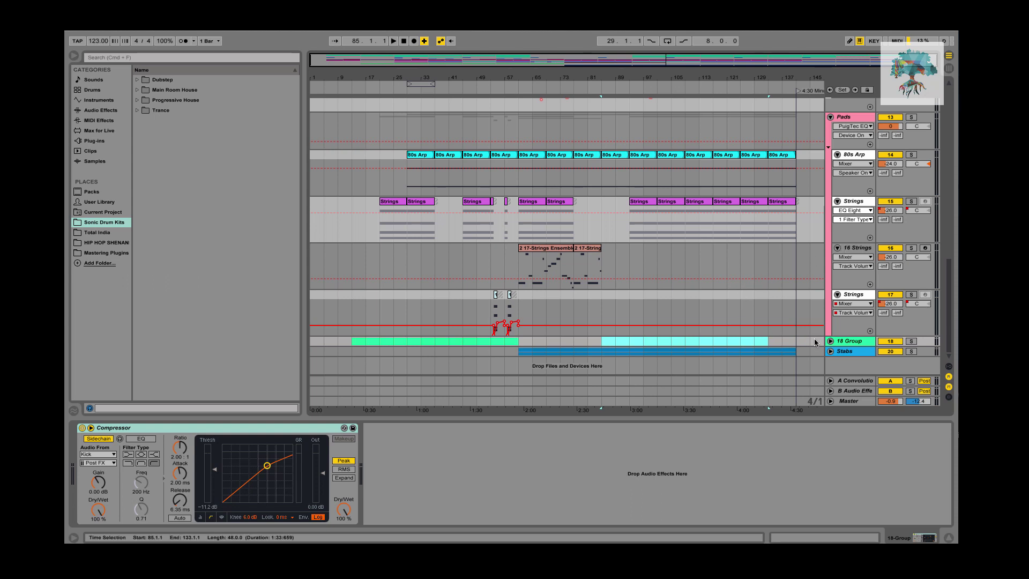
- Unfold the 18 Group track and rename it as Bass
left_click(830, 341)
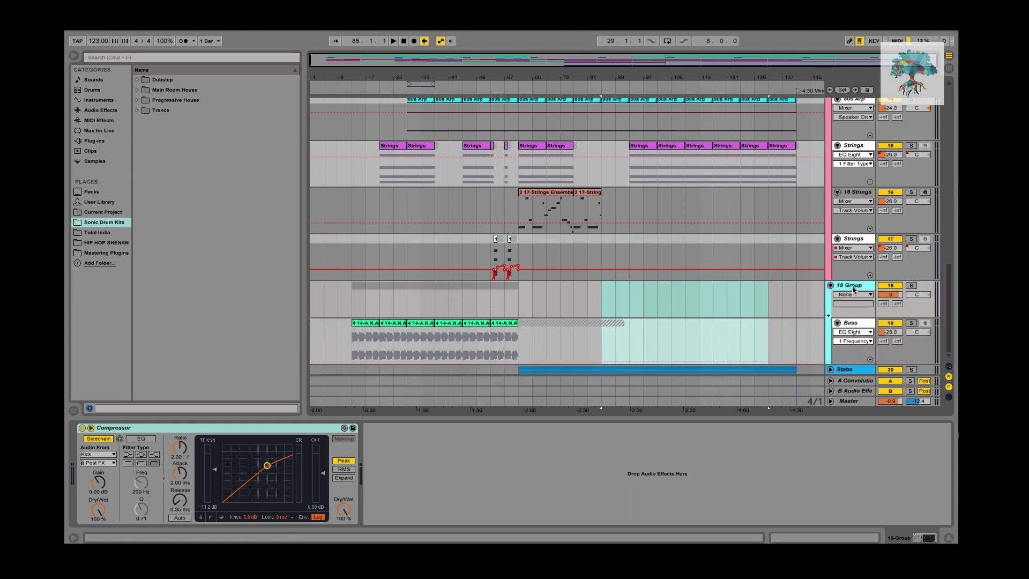
type("Bass")
key("Return")
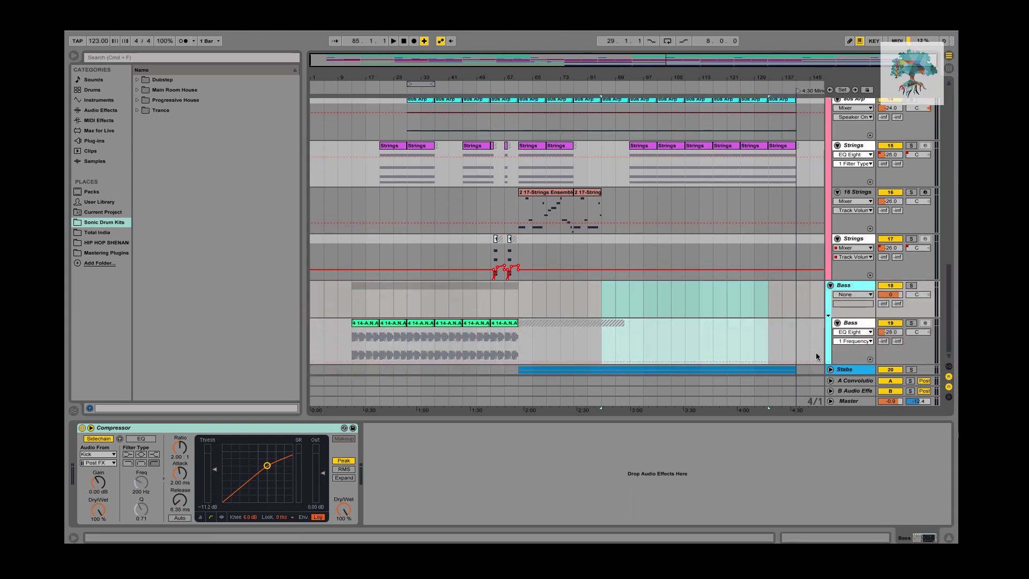
- Unfold the Stabs group and compare the devices on the Bass group with those on the Bass track inside it
left_click(831, 369)
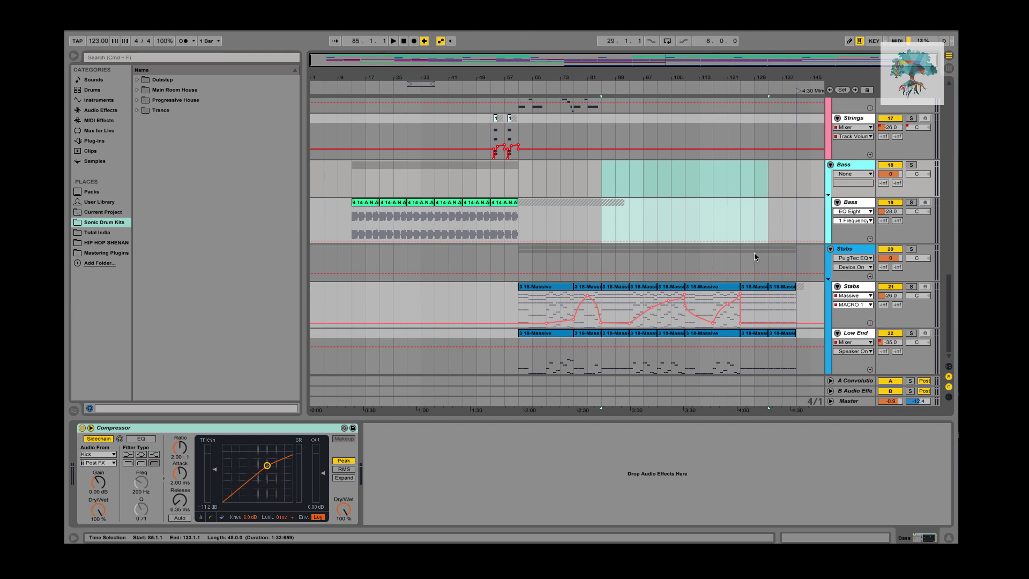
left_click(856, 203)
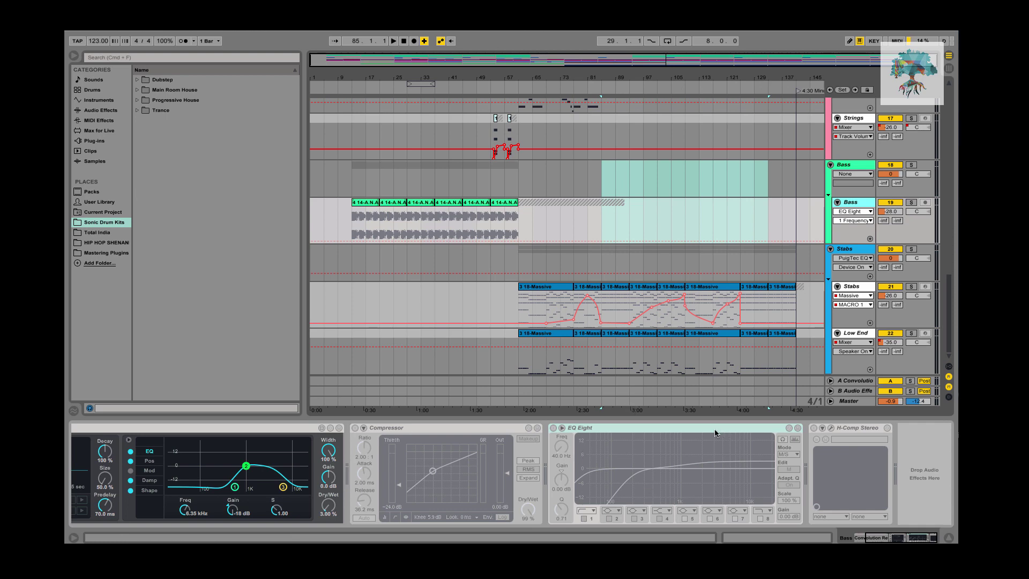
left_click(847, 166)
left_click(250, 428)
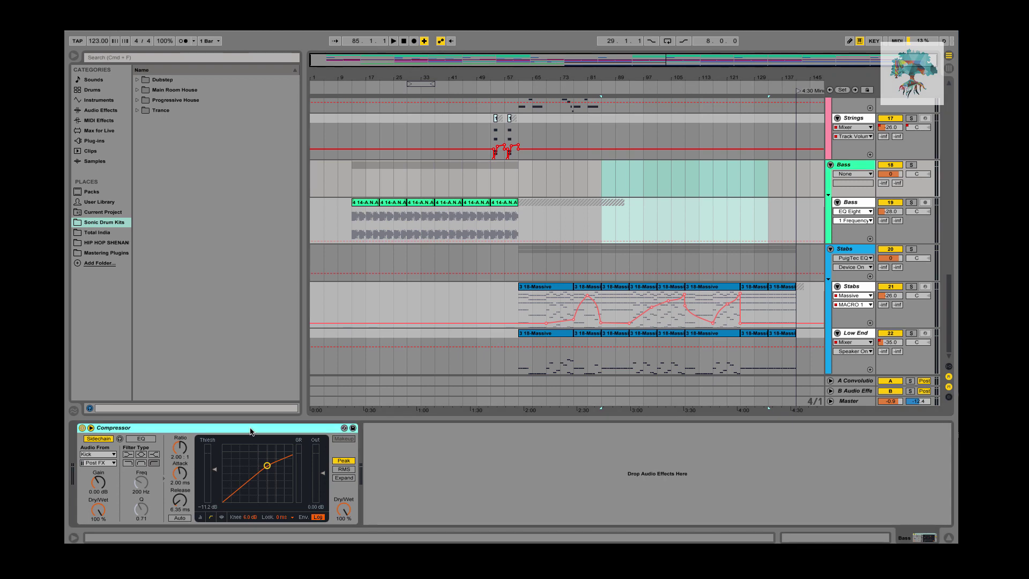
left_click(861, 202)
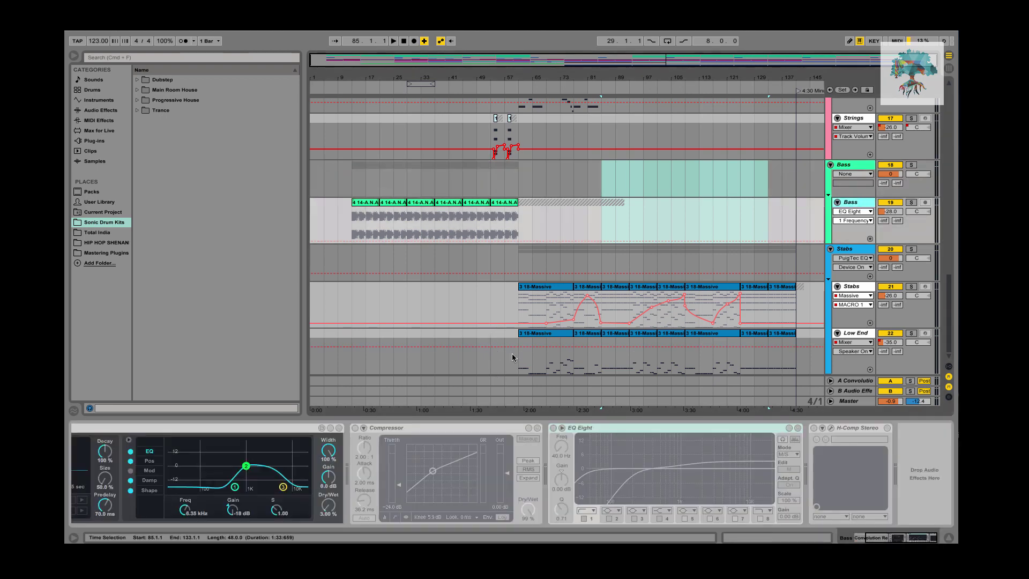
- Look through the clip layout of all unfolded tracks, from the Bass group up to the Percussion group
scroll(513, 357, "up", 8)
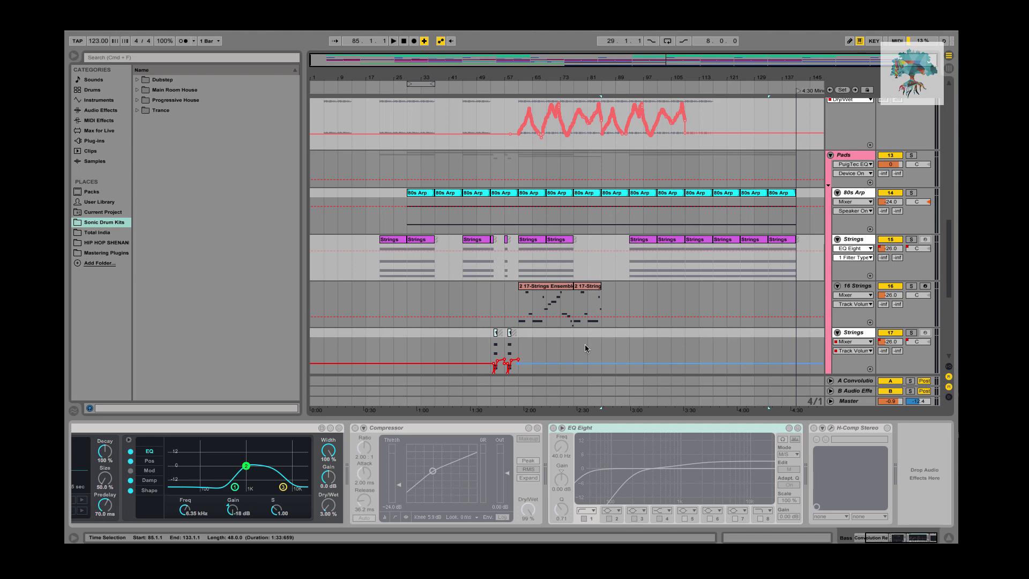
scroll(586, 348, "down", 5)
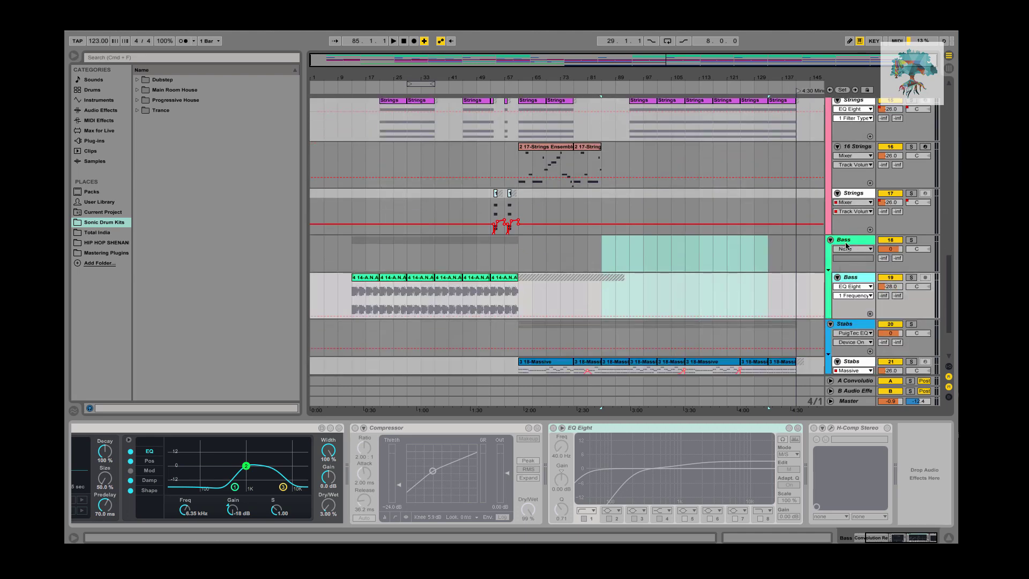
scroll(411, 198, "up", 10)
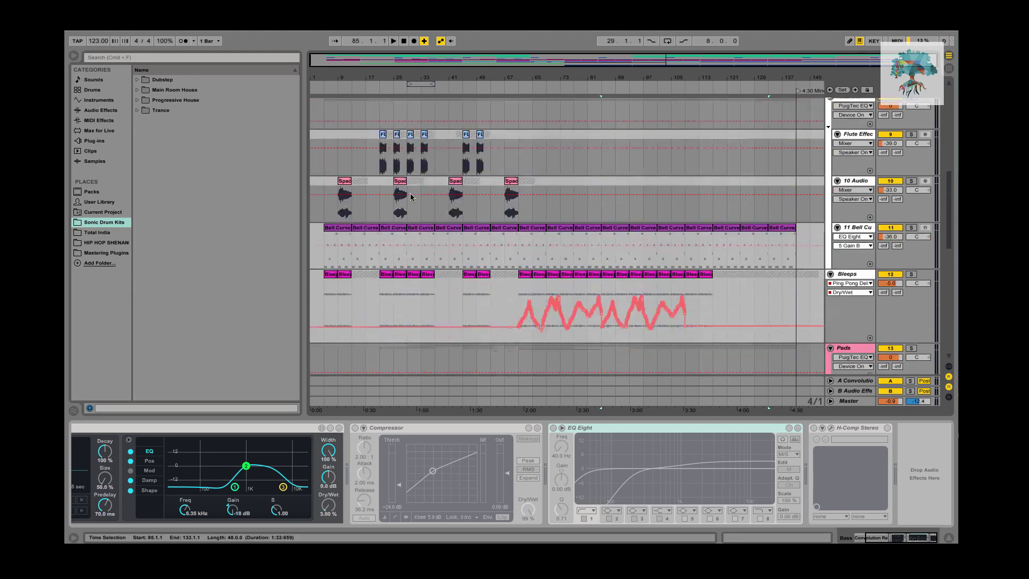
scroll(408, 198, "up", 10)
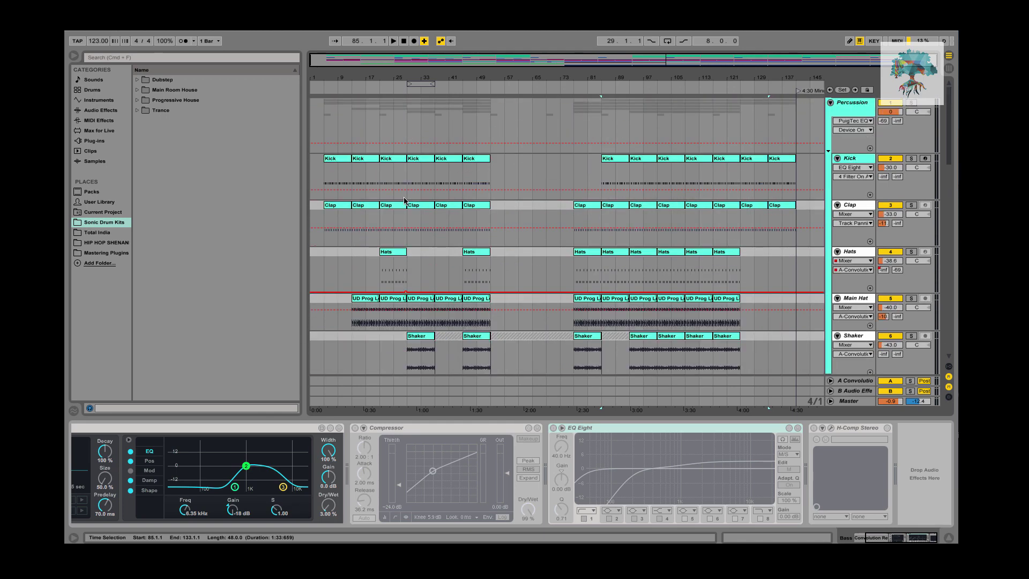
scroll(404, 201, "down", 8)
scroll(403, 202, "up", 5)
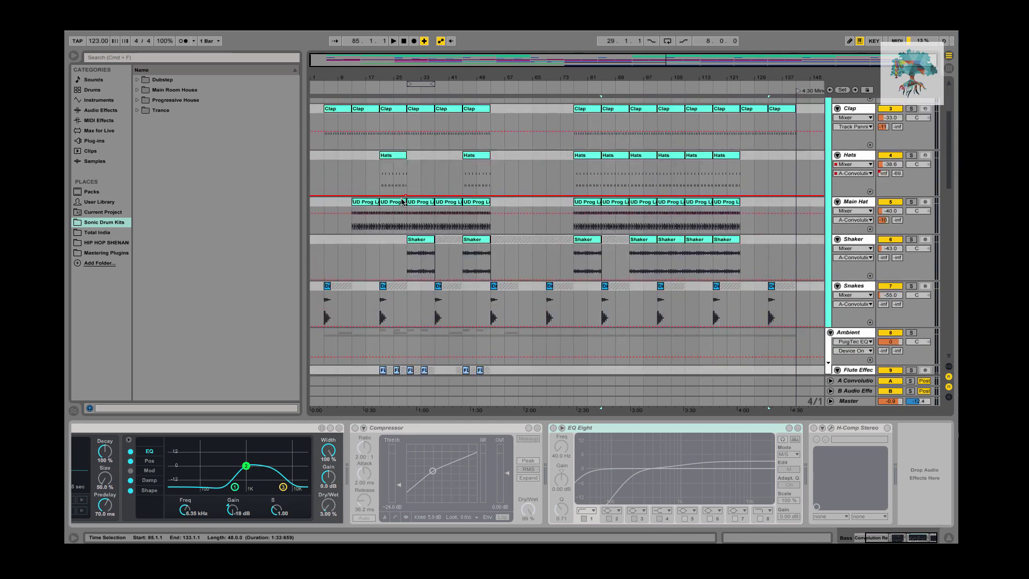
scroll(720, 180, "up", 1)
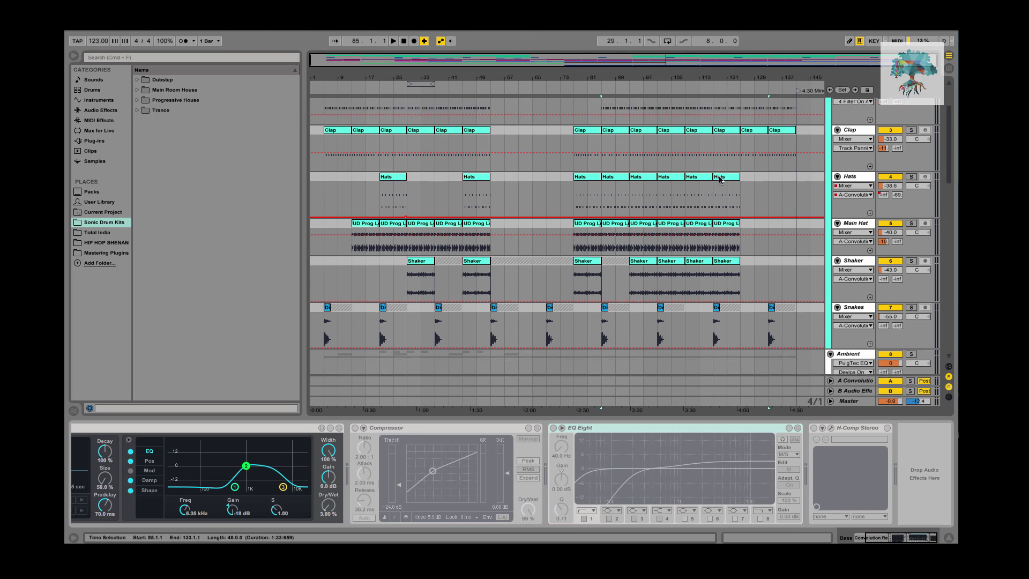
scroll(721, 180, "up", 3)
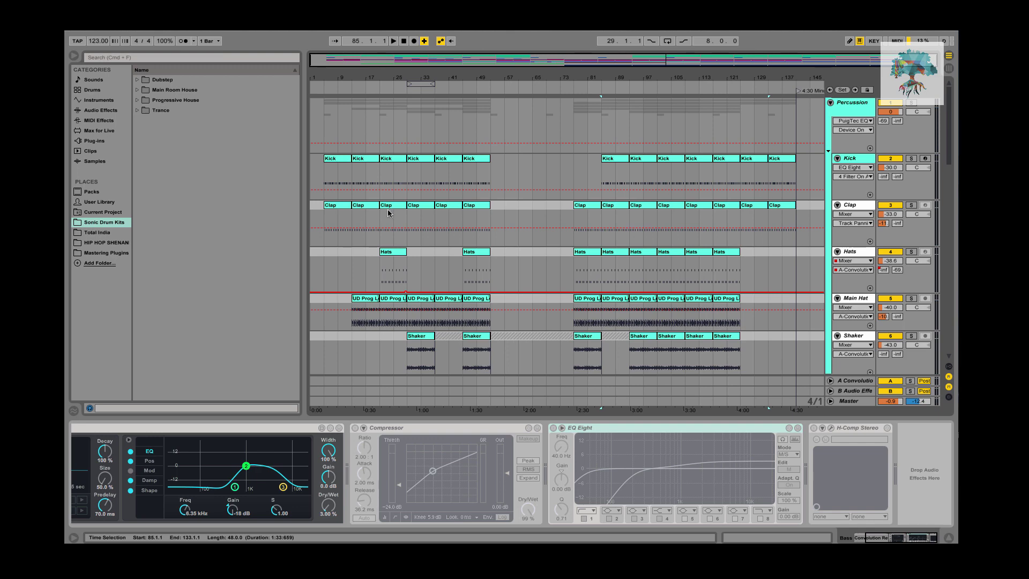
scroll(372, 216, "down", 3)
scroll(358, 214, "up", 2)
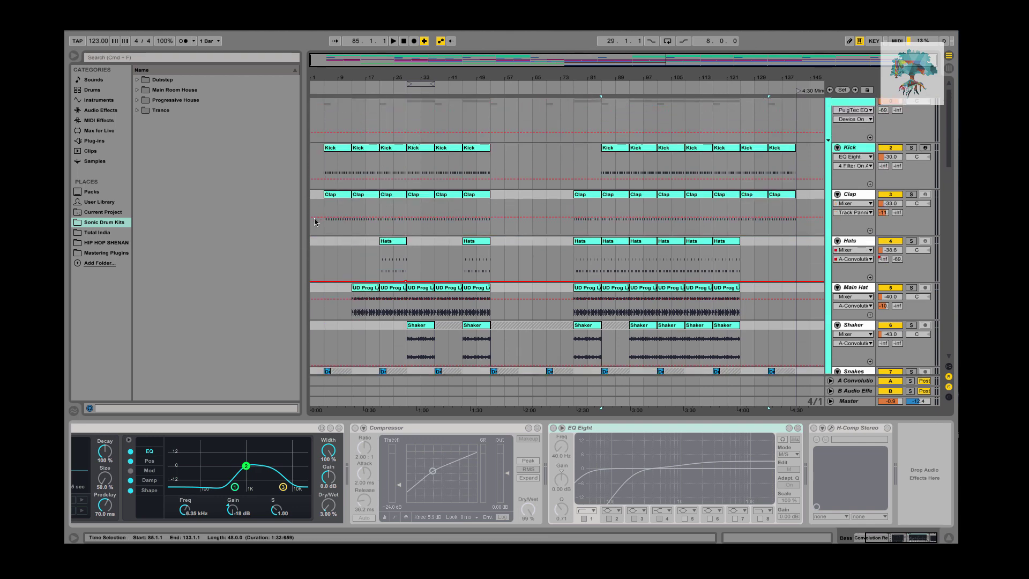
- Mark bars 5 to 13 on the Hats track and check the Ambient and Bleeps clips in the same section
left_click_drag(325, 239, 358, 257)
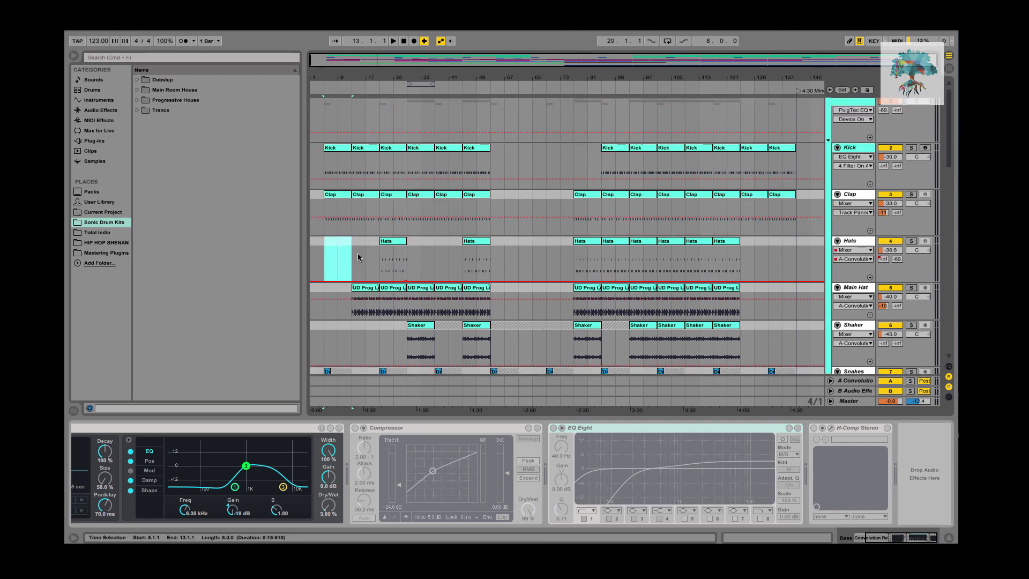
scroll(351, 257, "down", 6)
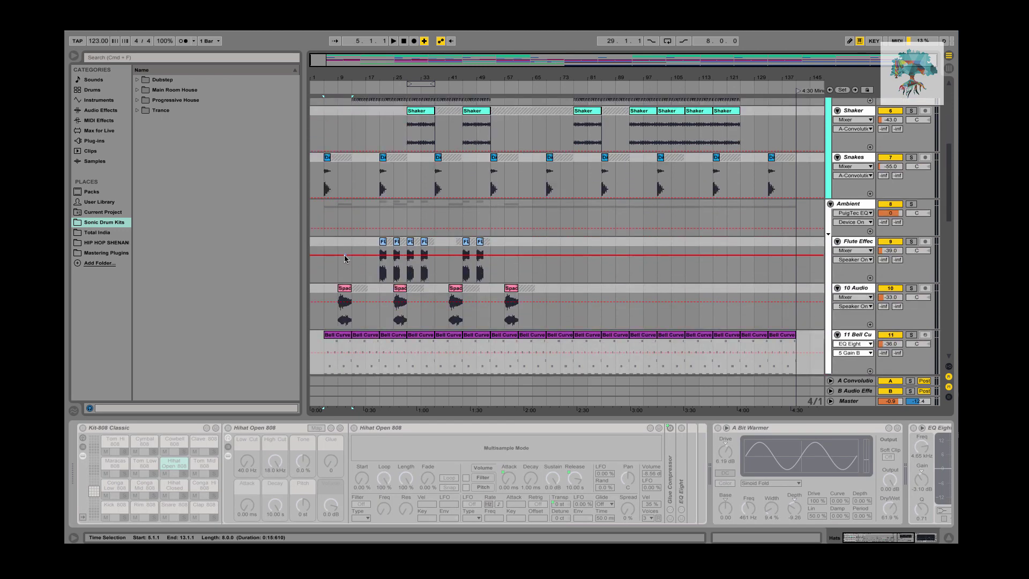
scroll(346, 255, "down", 6)
scroll(345, 253, "up", 5)
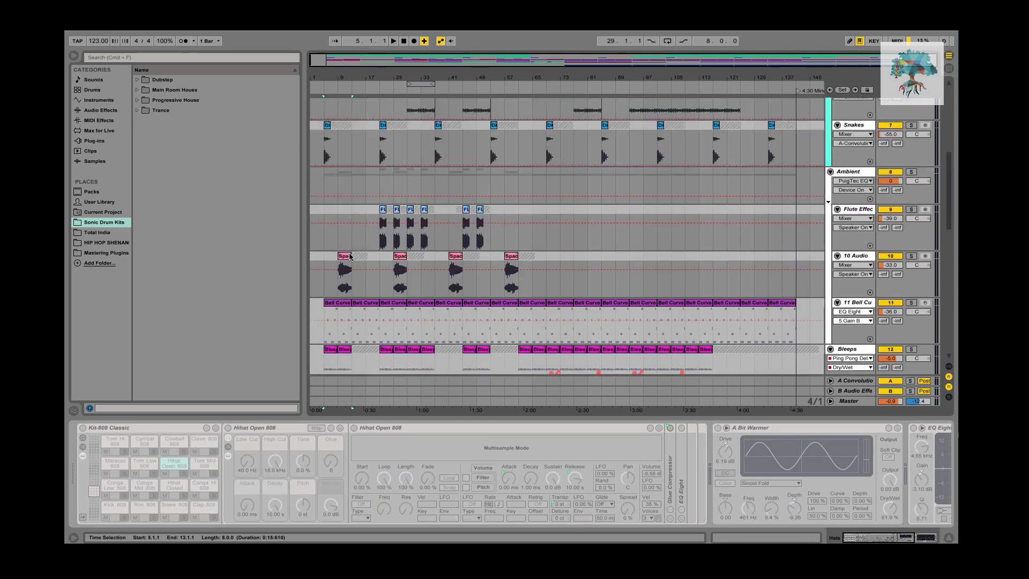
scroll(350, 256, "up", 1)
scroll(350, 256, "up", 6)
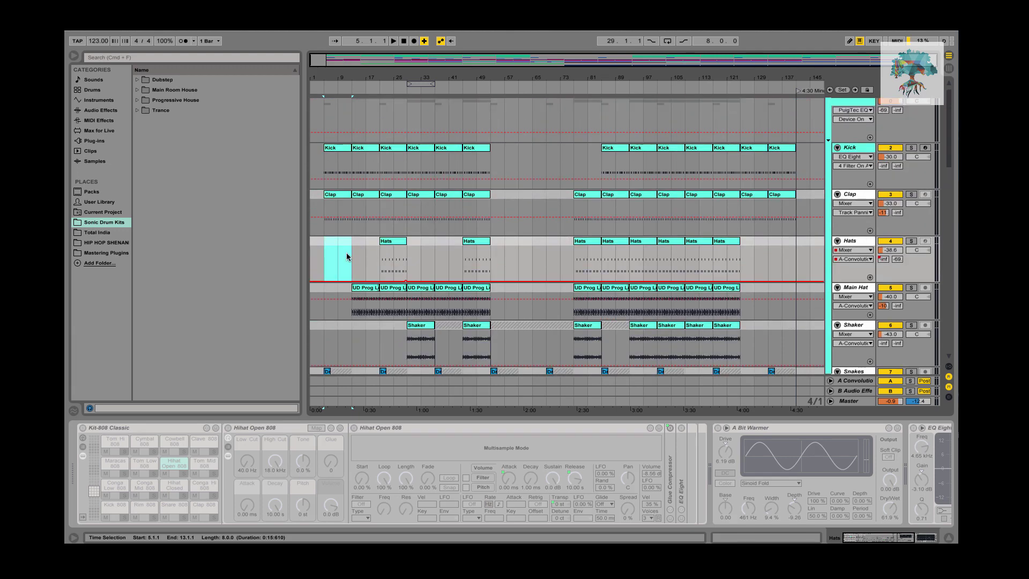
- Mark bars 53 to 85 across Hats, Main Hat and Shaker, and bars 85 to 141 on Hats, reviewing the percussion and ambient layers
left_click(358, 268)
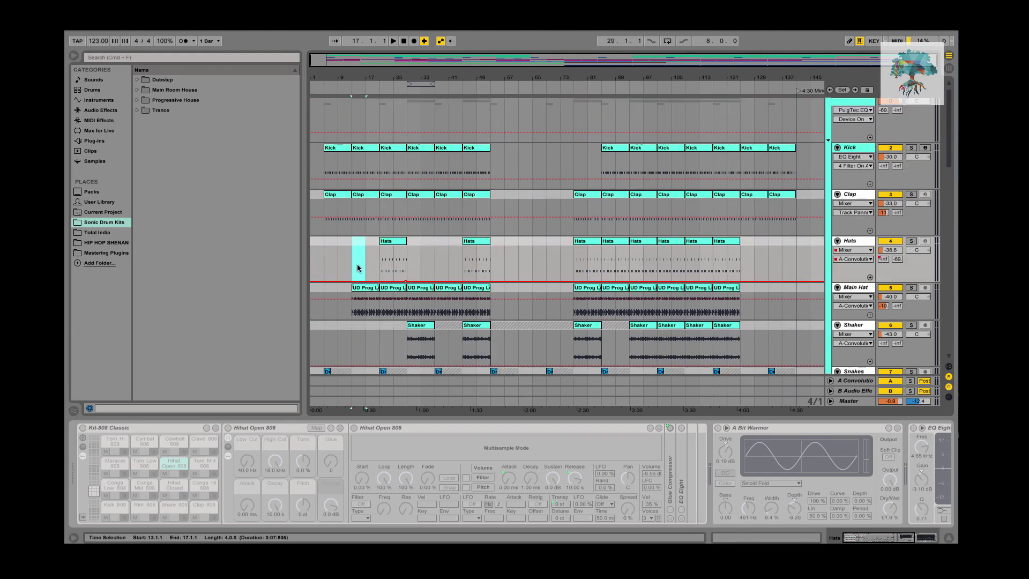
left_click_drag(358, 268, 608, 330)
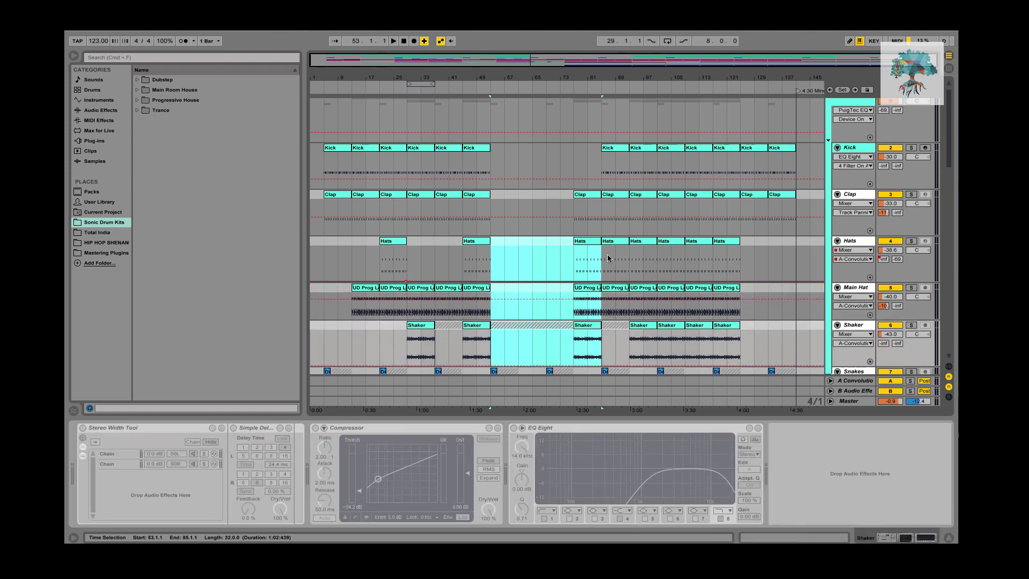
left_click_drag(604, 258, 798, 279)
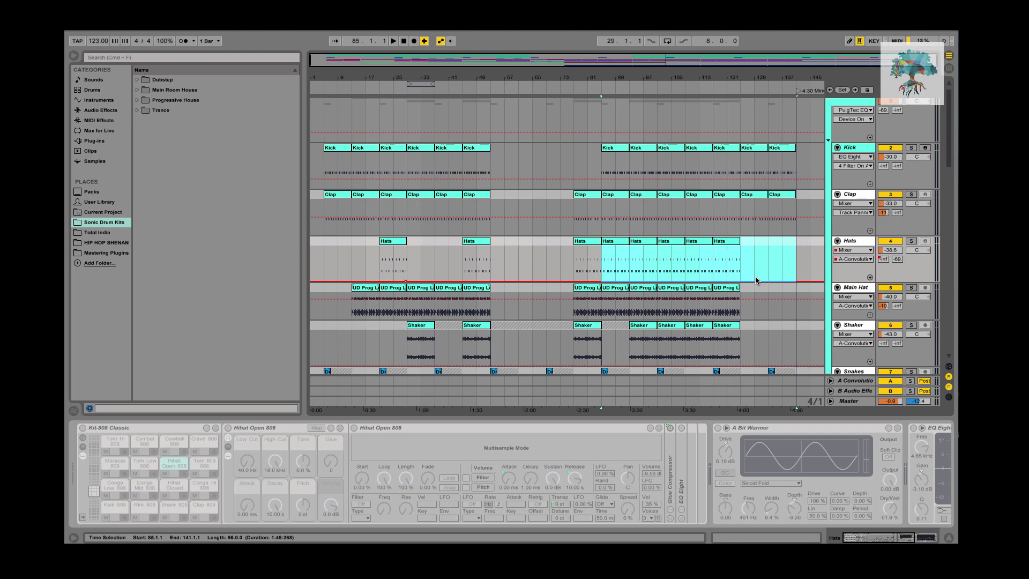
scroll(352, 207, "down", 3)
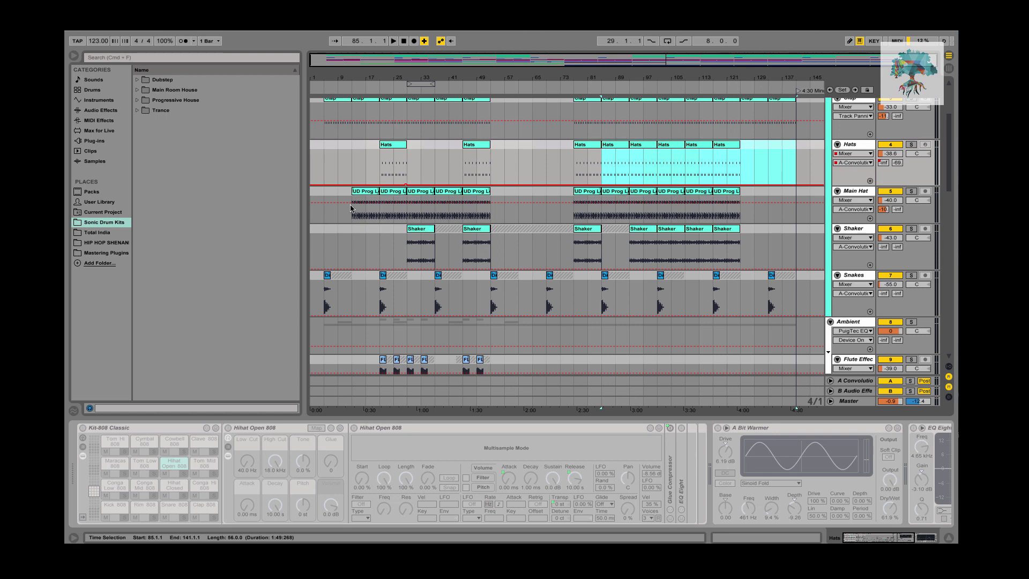
scroll(352, 208, "down", 7)
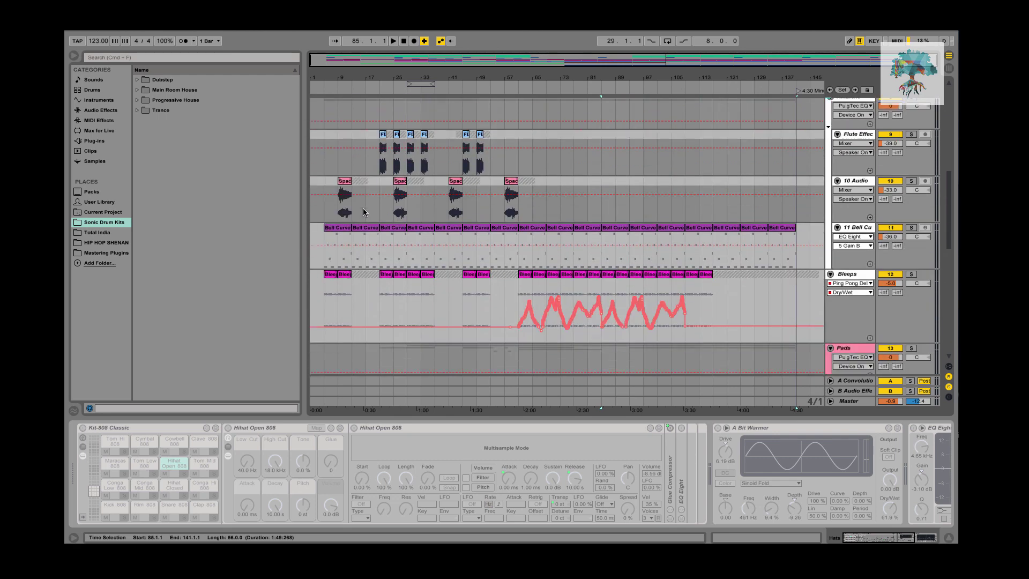
scroll(363, 212, "up", 4)
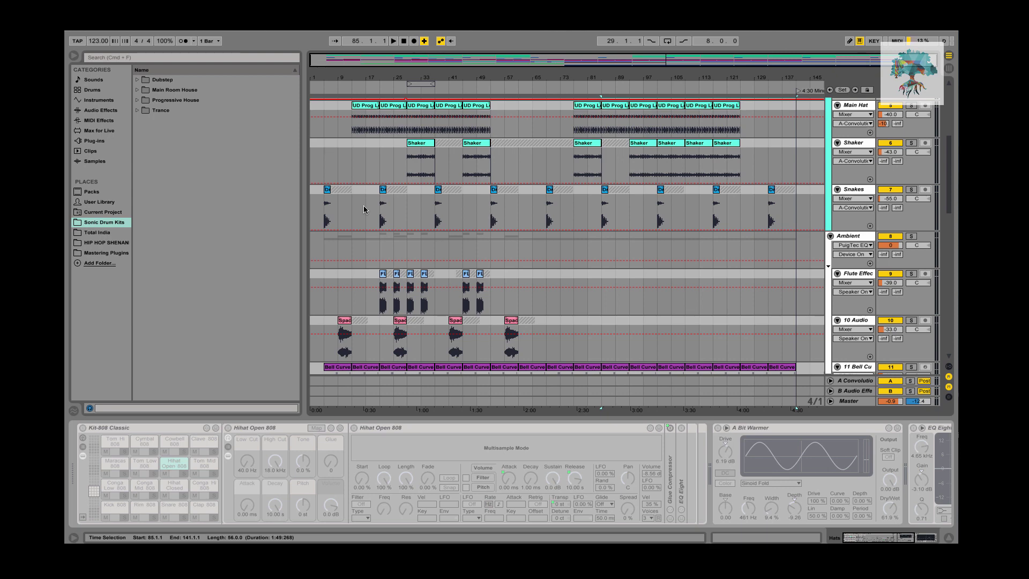
scroll(364, 209, "up", 5)
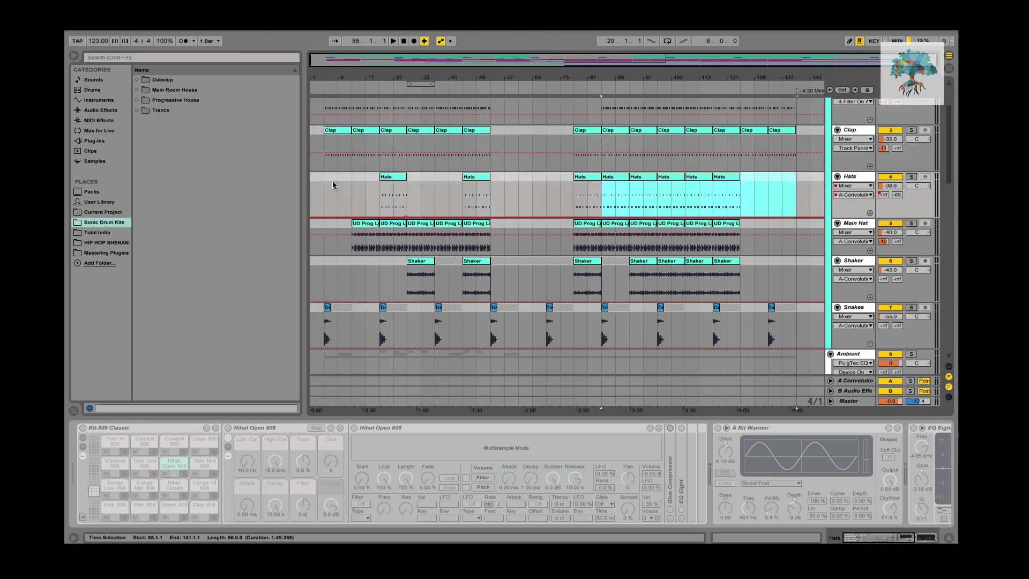
- Copy bars 21 to 29 of all tracks from Kick down to Bass and paste them at bar 145
scroll(333, 185, "up", 3)
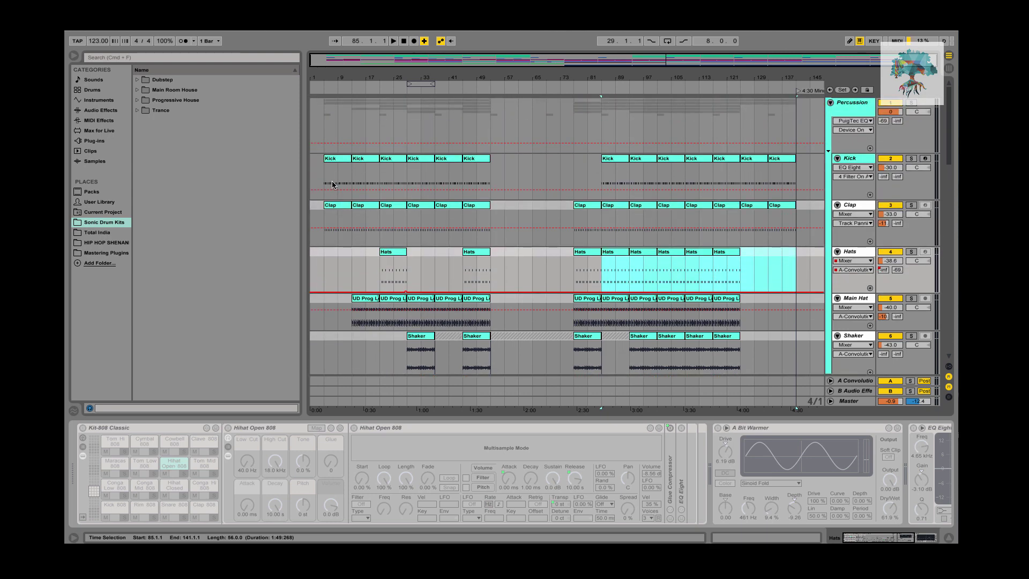
left_click(390, 170)
scroll(397, 241, "down", 12)
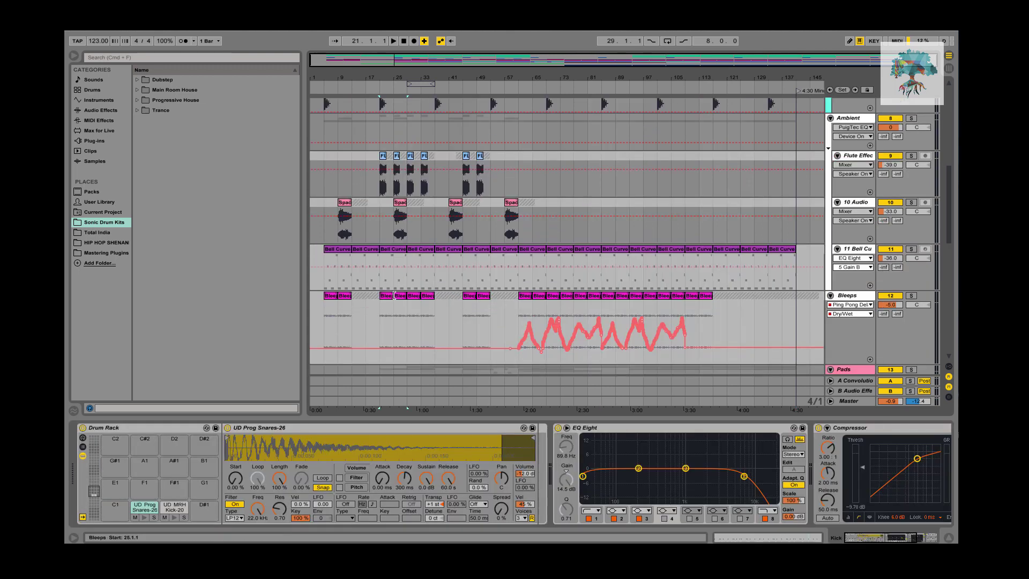
left_click(395, 295)
scroll(401, 291, "down", 10)
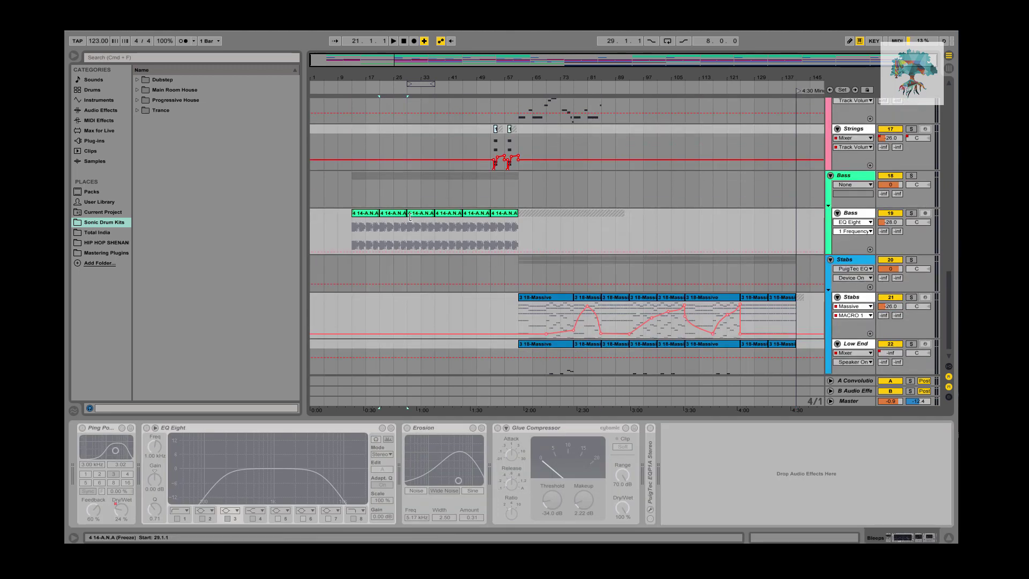
scroll(411, 230, "up", 6)
scroll(406, 247, "down", 2)
left_click(388, 314)
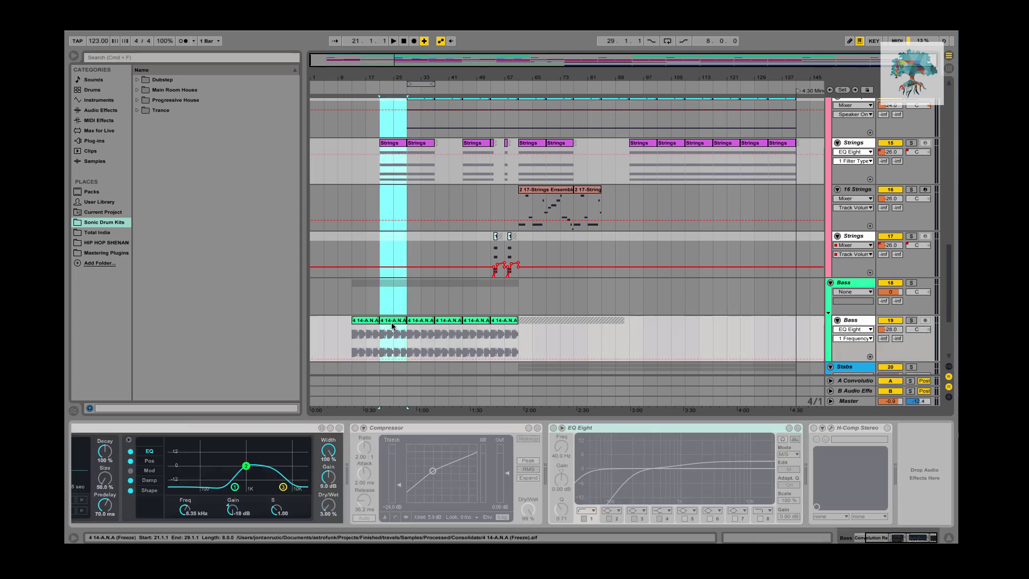
scroll(393, 327, "down", 4)
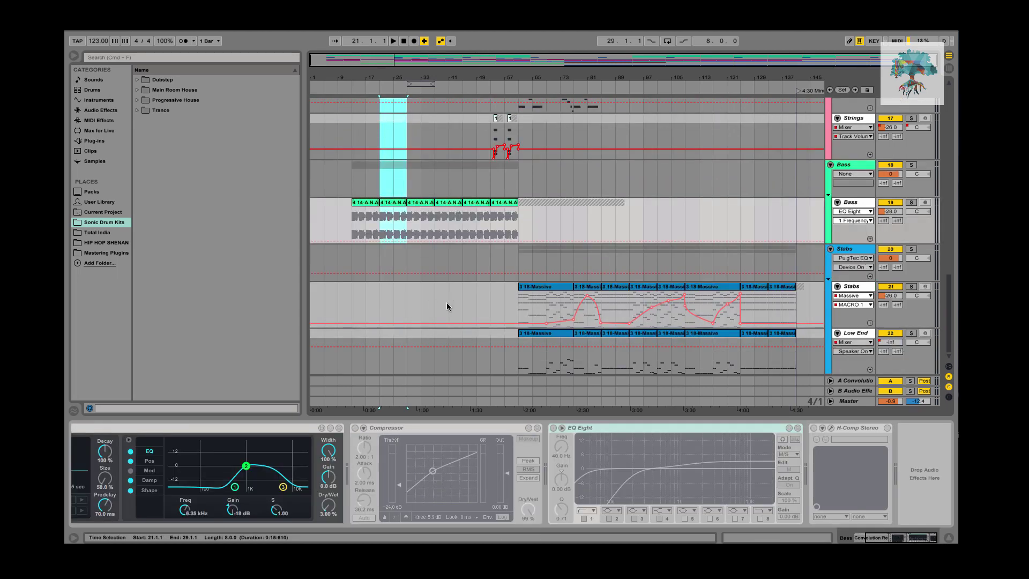
scroll(557, 247, "up", 15)
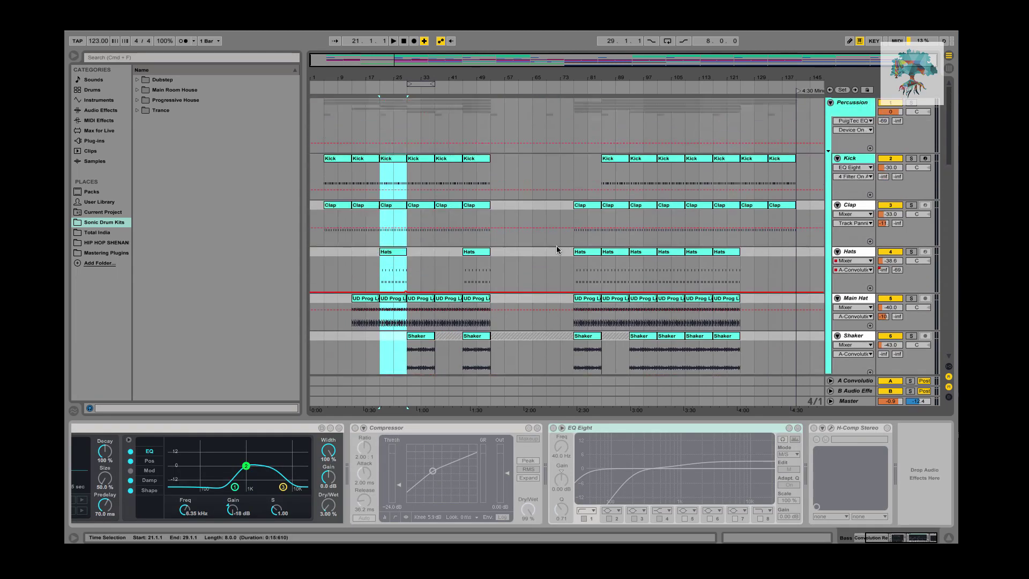
left_click(820, 176)
key("ctrl+v")
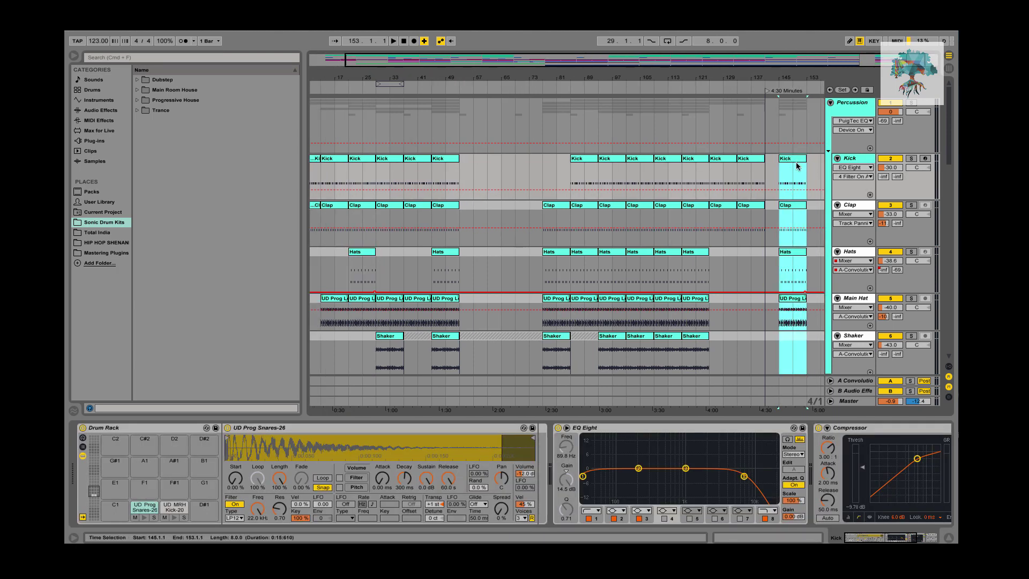
- Duplicate the pasted bars 145 to 153 four more times in succession, extending the new section to bar 185
left_click(797, 167)
left_click(809, 175)
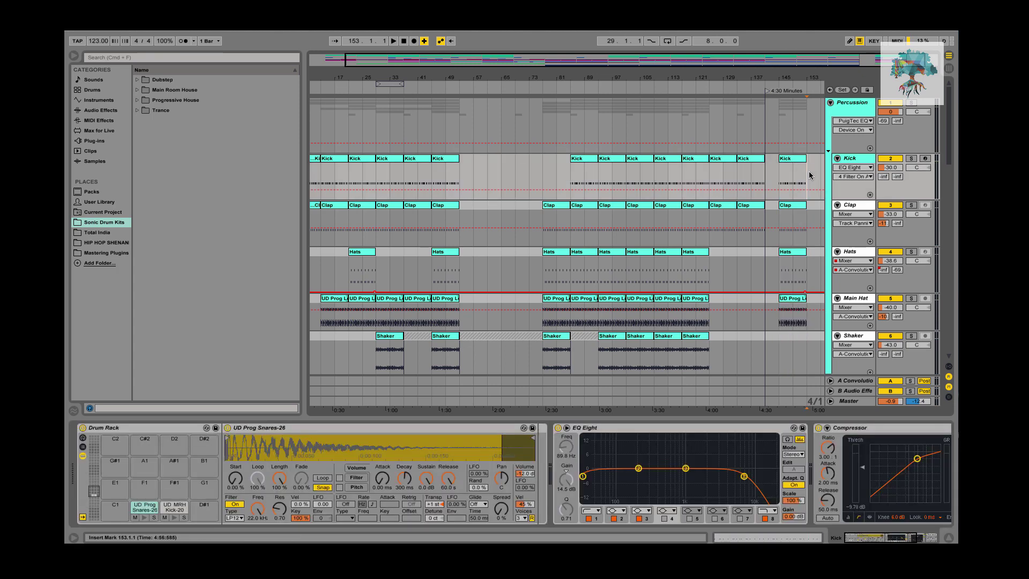
key("super+d")
key("super+d")
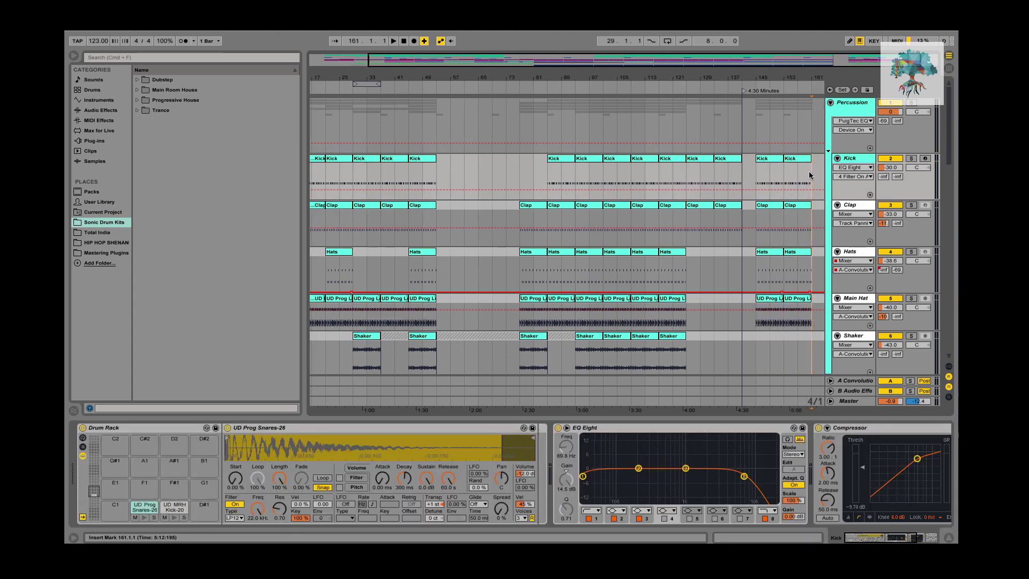
key("super+d")
key("super+d")
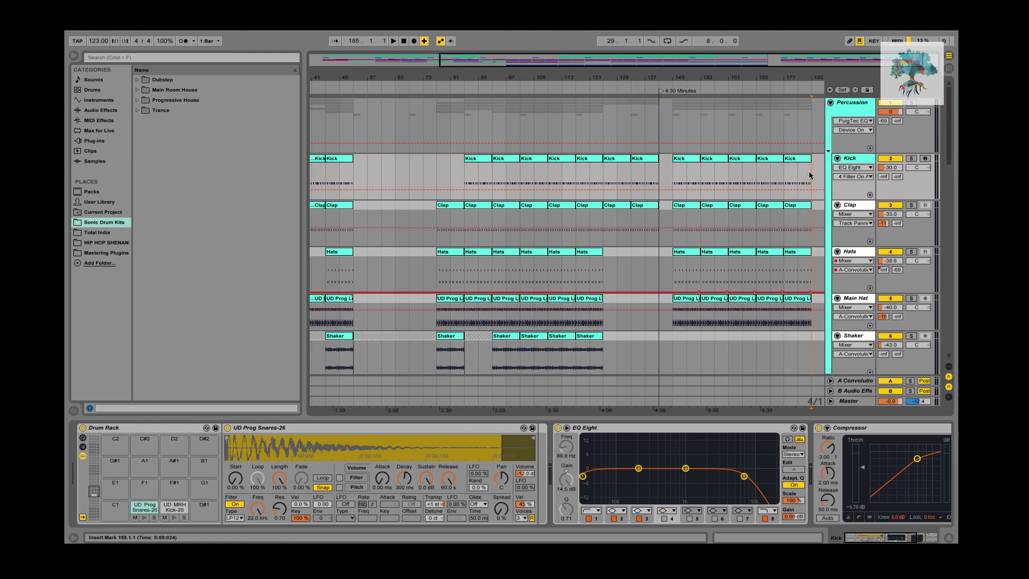
- Play the new section from bar 145 and look through its percussion, ambient and pad clips
scroll(677, 180, "down", 3)
scroll(677, 180, "down", 2)
scroll(750, 145, "up", 8)
left_click(686, 159)
key("space")
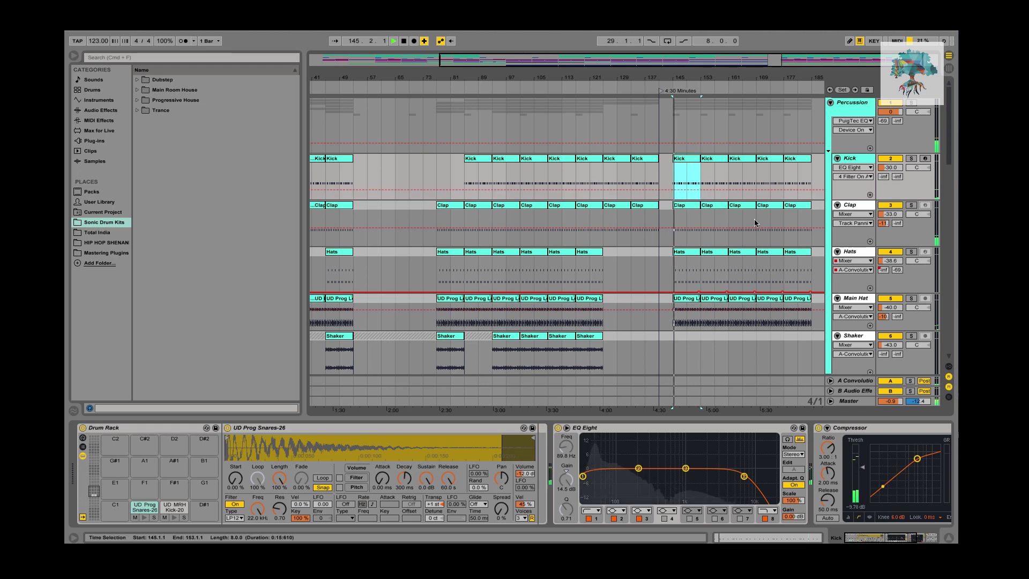
scroll(723, 242, "down", 6)
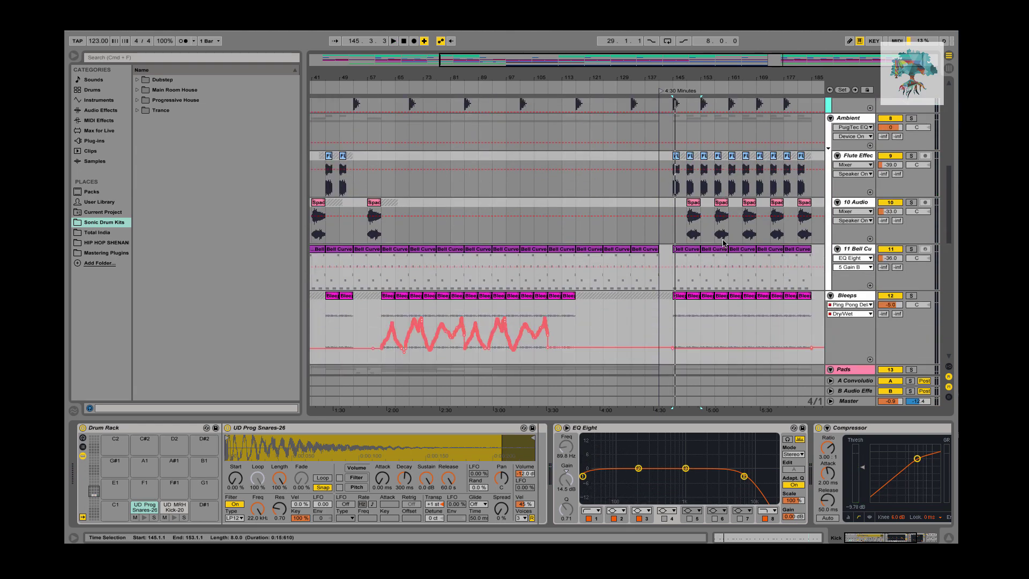
scroll(723, 242, "down", 4)
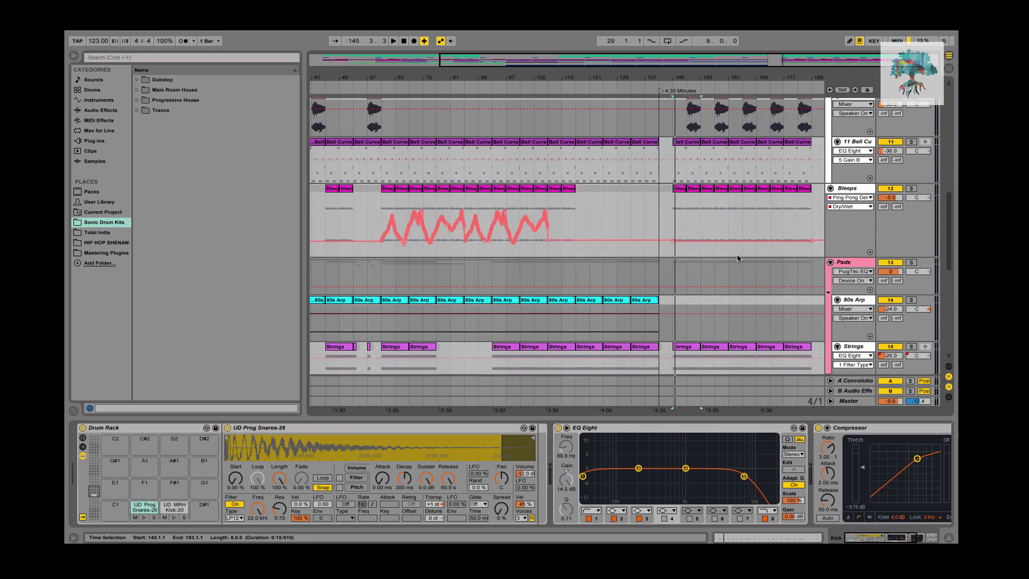
- Remove the Main Hat and Hats clips from bars 145 to 153
scroll(719, 258, "up", 12)
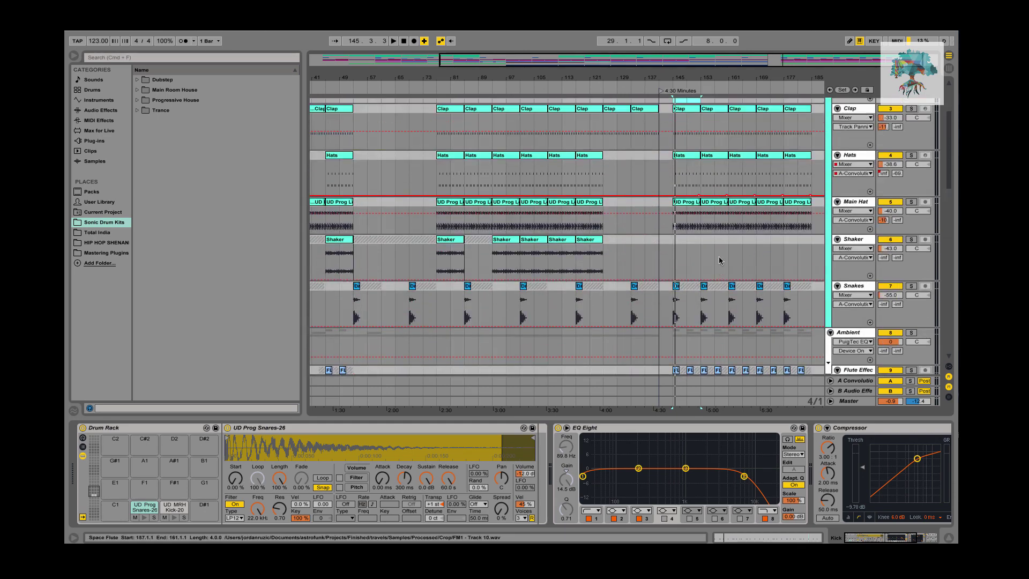
scroll(719, 260, "up", 3)
left_click(686, 301)
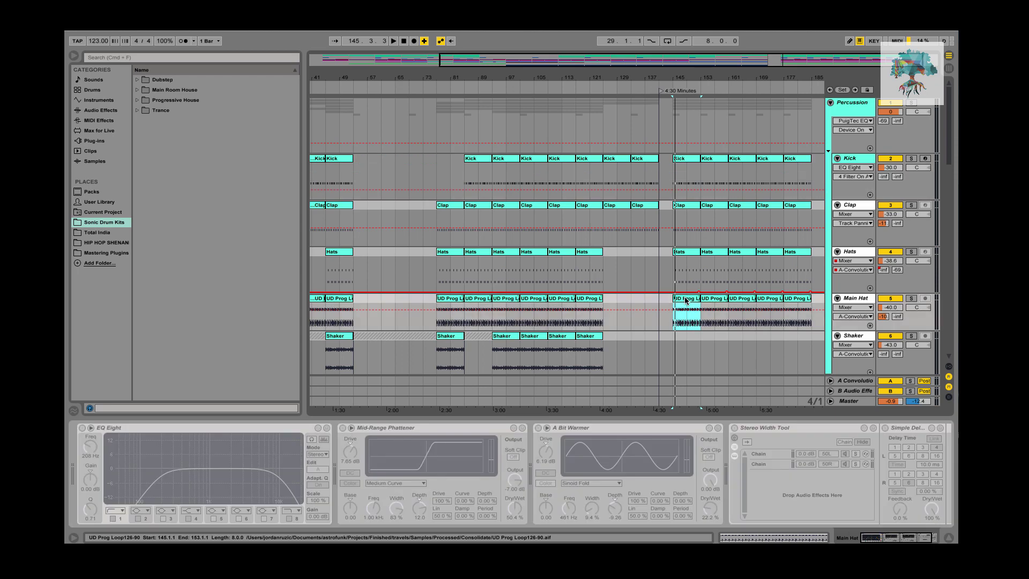
key("Delete")
left_click(690, 258)
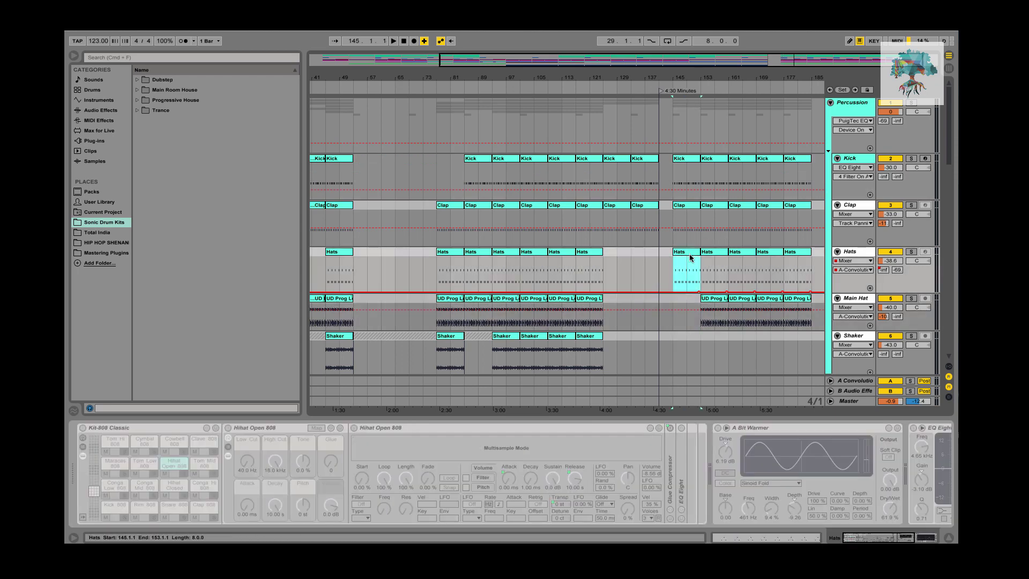
key("Delete")
- Remove the Bass clip from bars 145 to 153 and check the pad and ambient layers above it
key("Up")
scroll(696, 222, "down", 1)
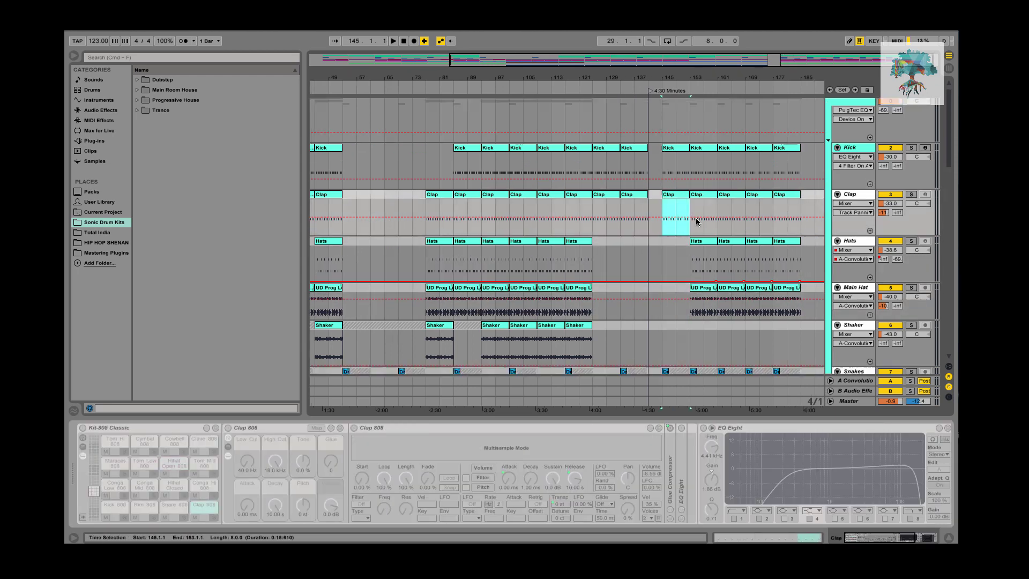
scroll(697, 221, "down", 15)
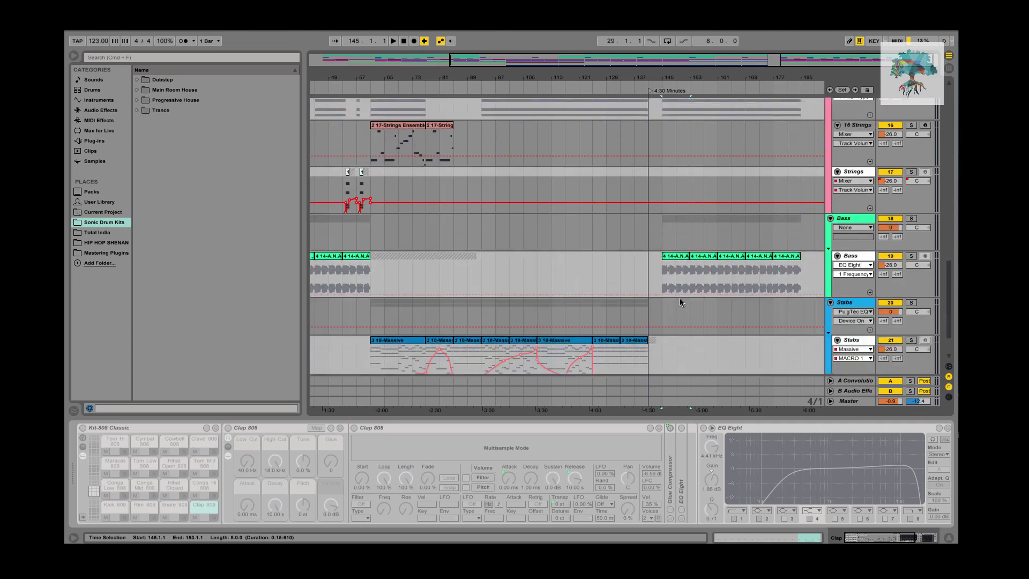
left_click(675, 256)
scroll(680, 262, "up", 5)
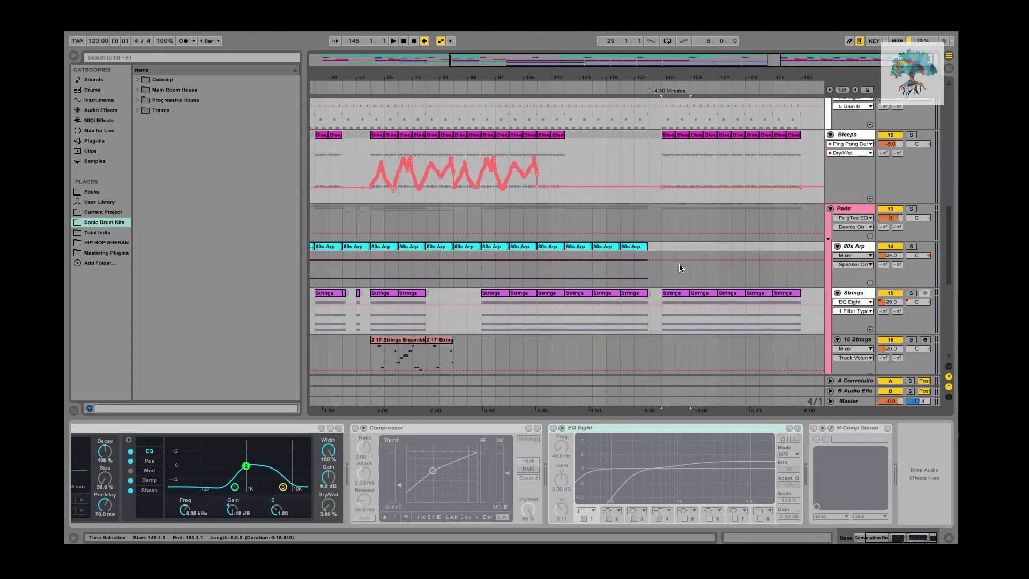
scroll(676, 296, "up", 5)
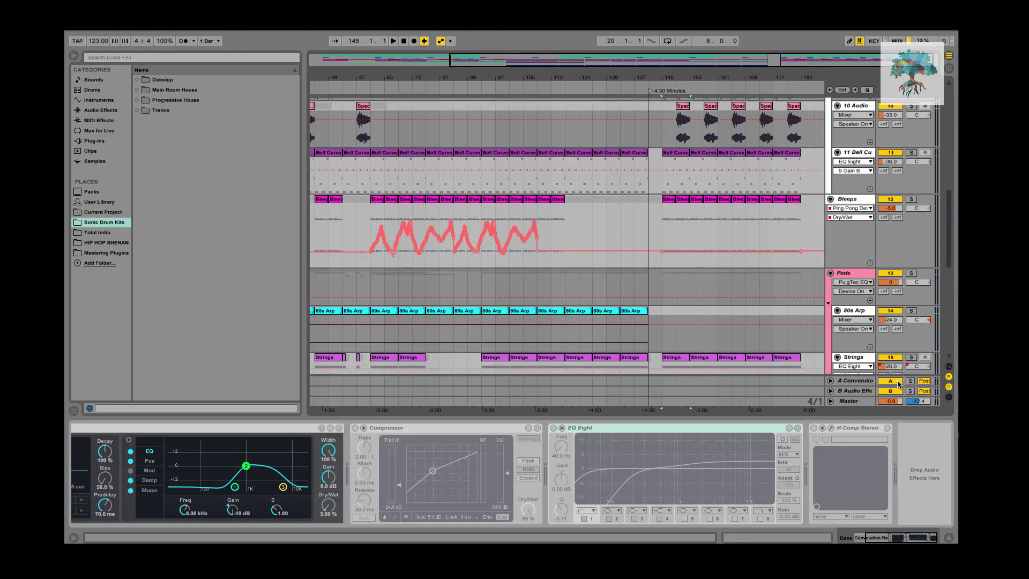
- Lower the Master track volume and play the section from bar 145
left_click_drag(890, 401, 889, 410)
key("space")
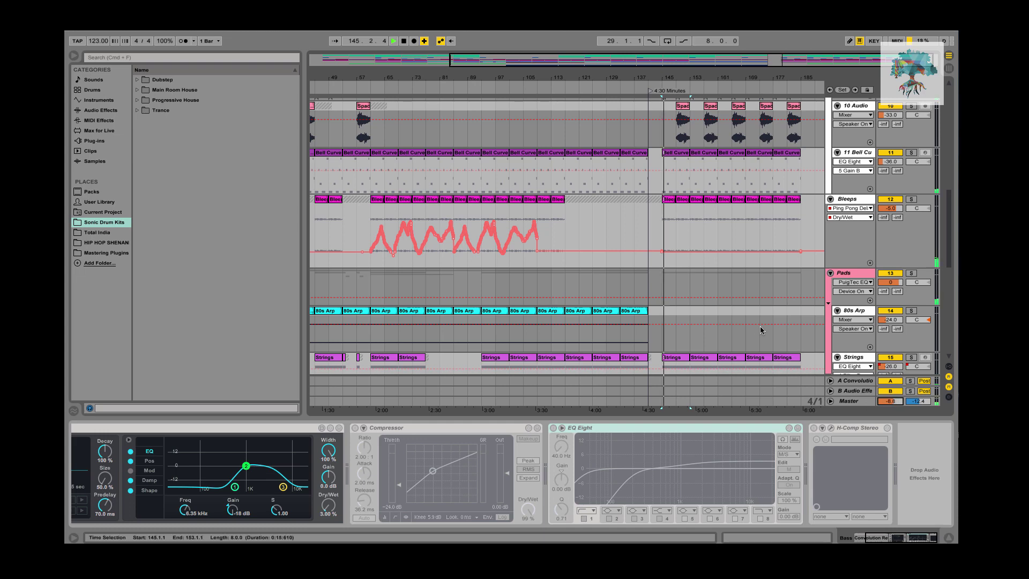
- Remove the Strings clip from bars 145 to 153 and listen to the section again
scroll(713, 305, "down", 2)
left_click(682, 303)
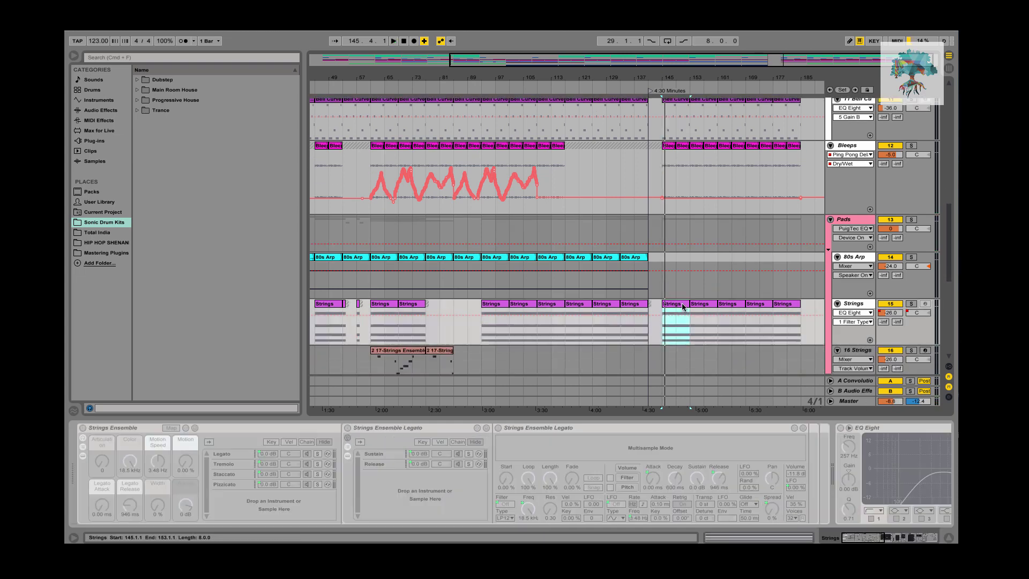
scroll(696, 285, "up", 4)
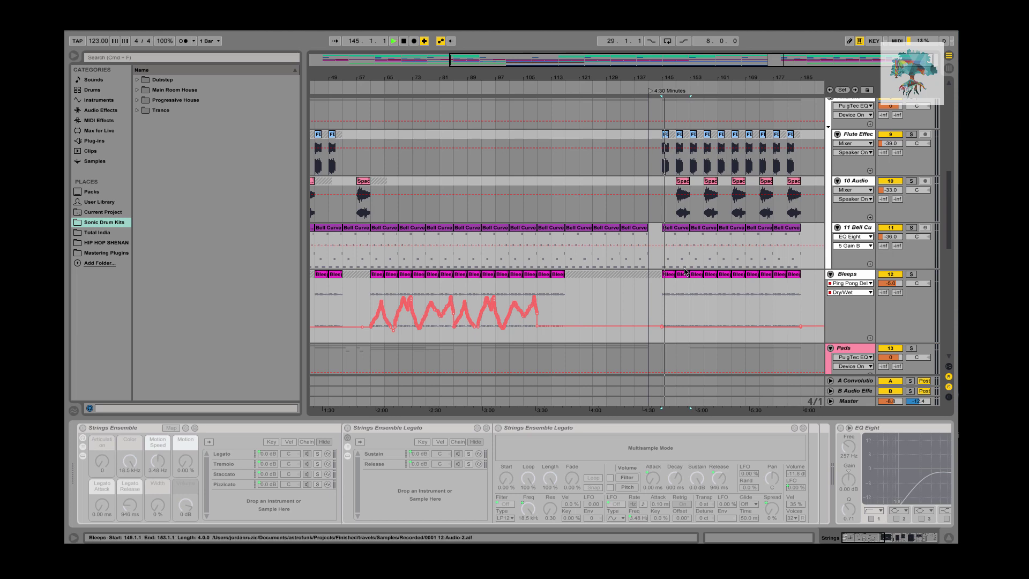
scroll(692, 276, "up", 2)
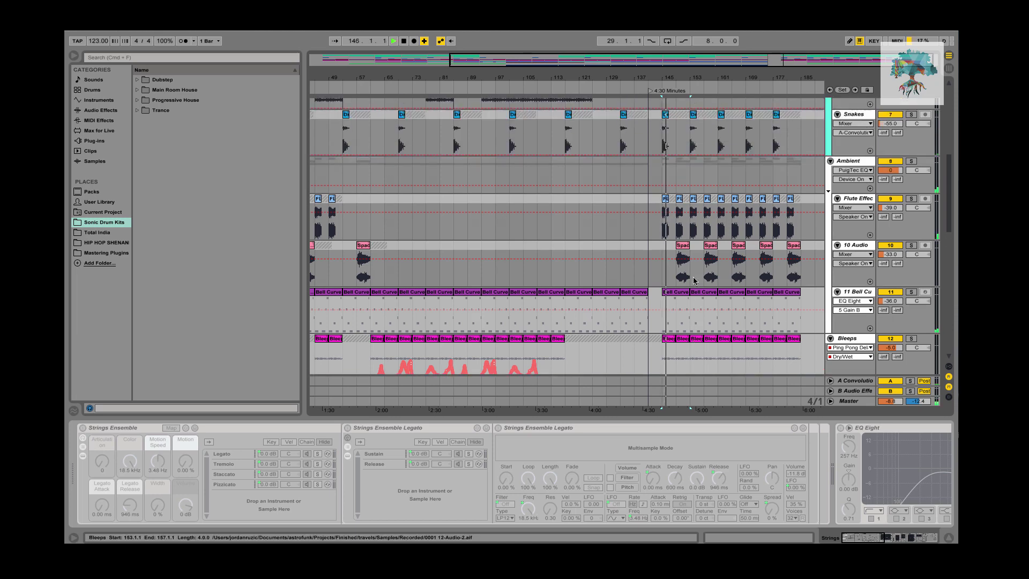
- Compare the ambient clips with the song's opening and remove the Flute Effect clips from bars 145 to 161
scroll(708, 271, "left", 5)
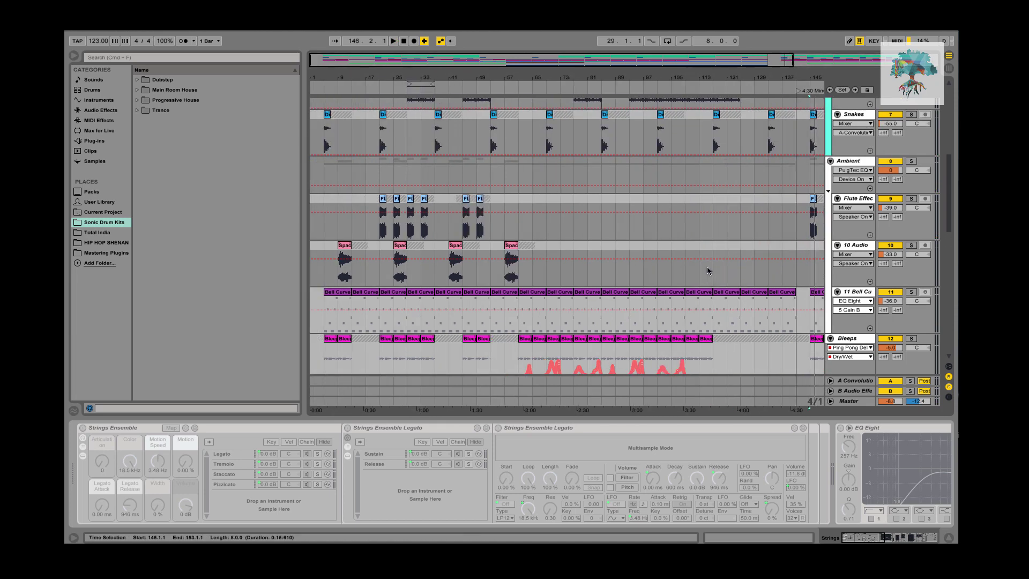
scroll(705, 267, "right", 5)
left_click_drag(663, 232, 713, 233)
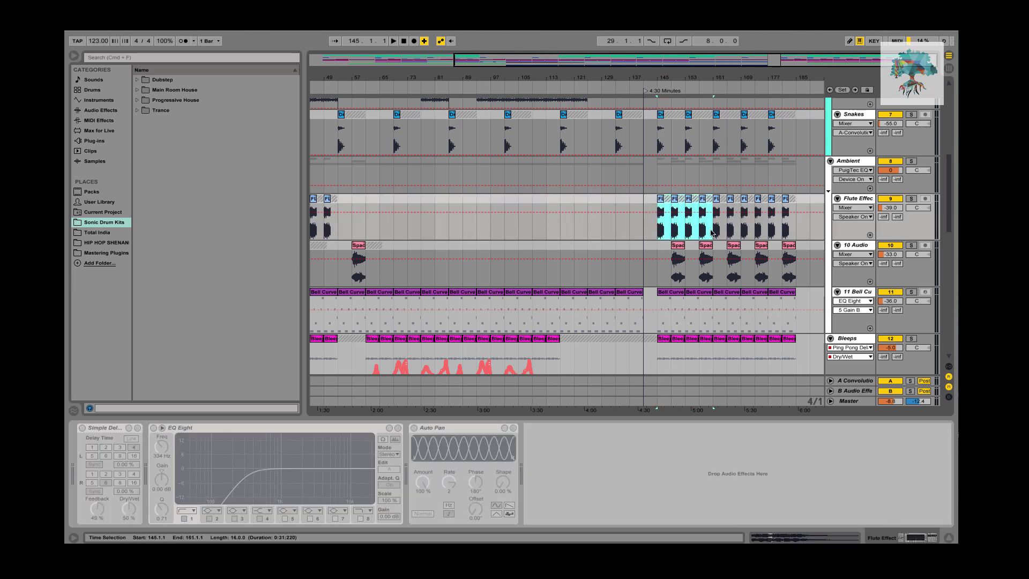
scroll(713, 233, "down", 4)
- Play the thinned-out section from the Kick clip at bar 145
scroll(683, 216, "up", 10)
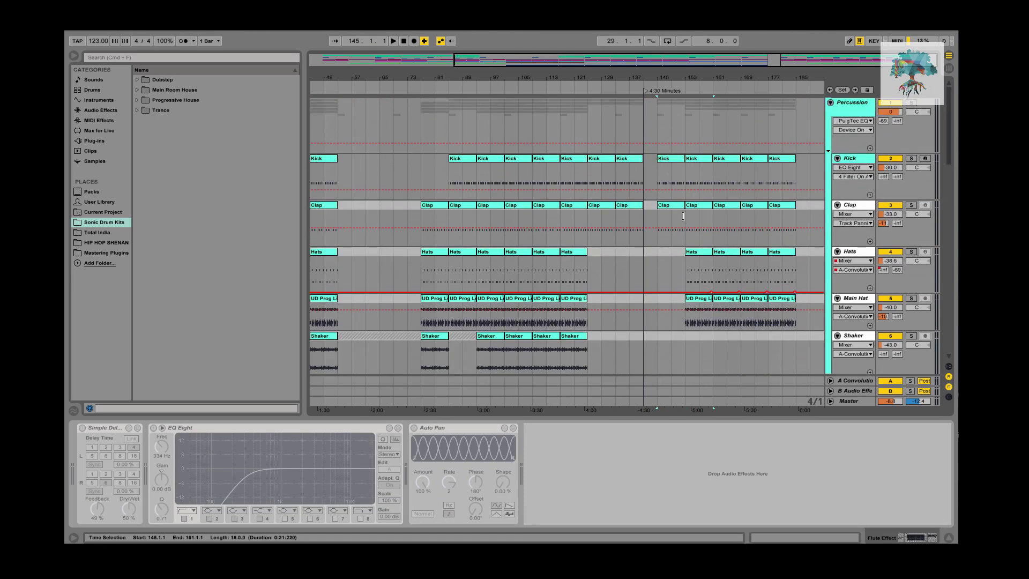
left_click(666, 158)
key("space")
scroll(697, 250, "down", 5)
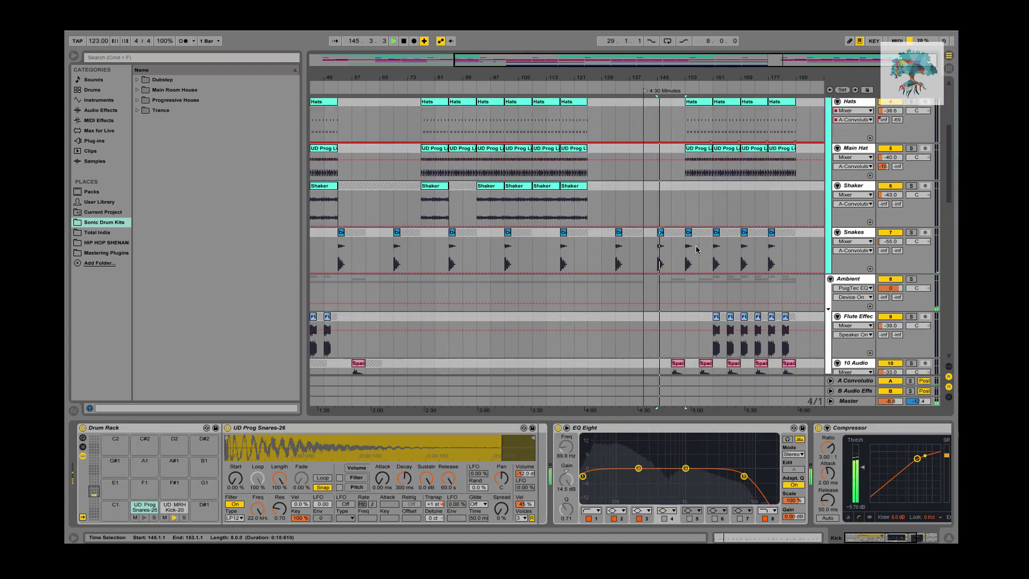
- Remove the 10 Audio clip from bars 149 to 153 and check the pad tracks below
scroll(695, 249, "down", 4)
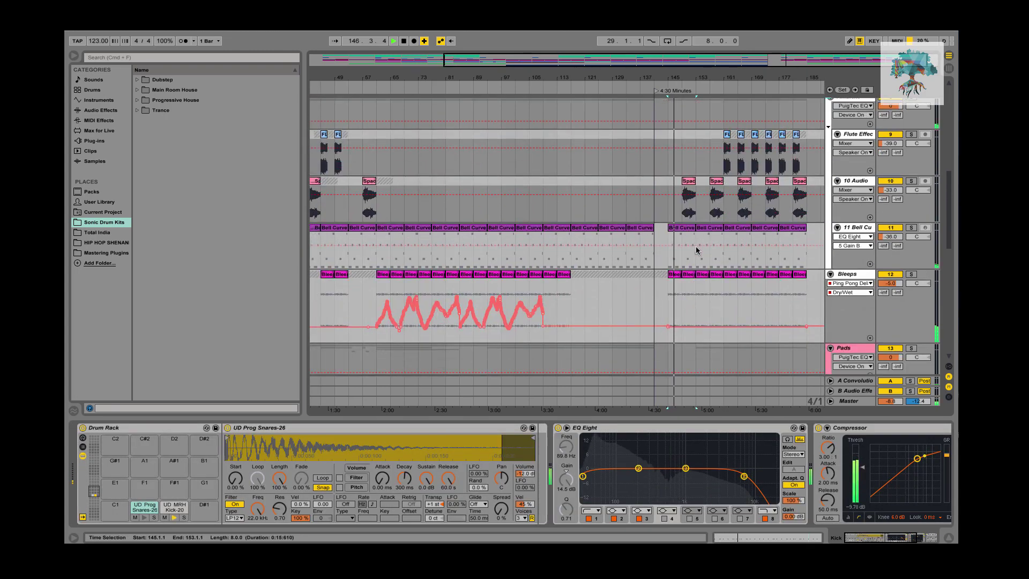
left_click(694, 186)
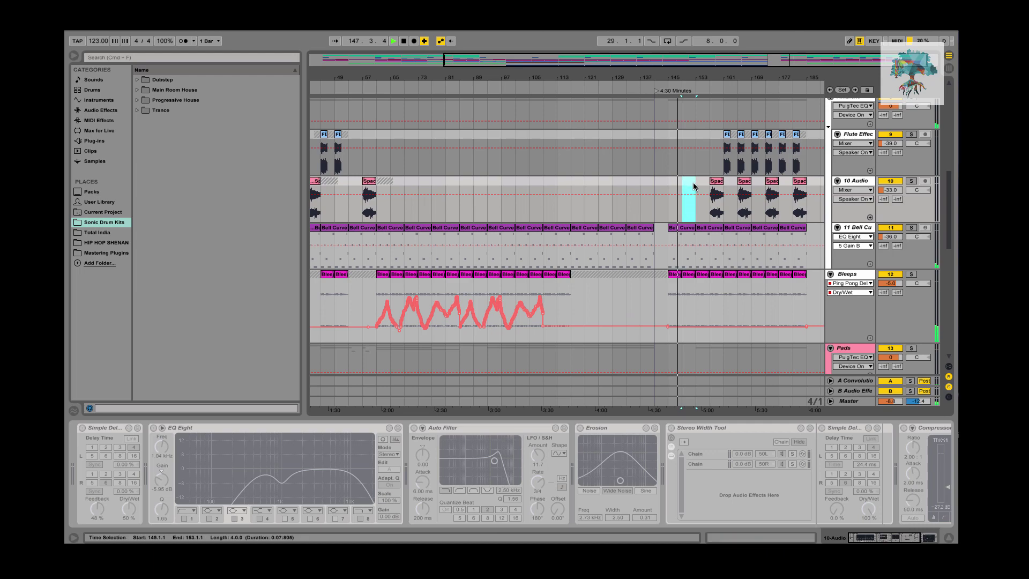
scroll(712, 203, "down", 5)
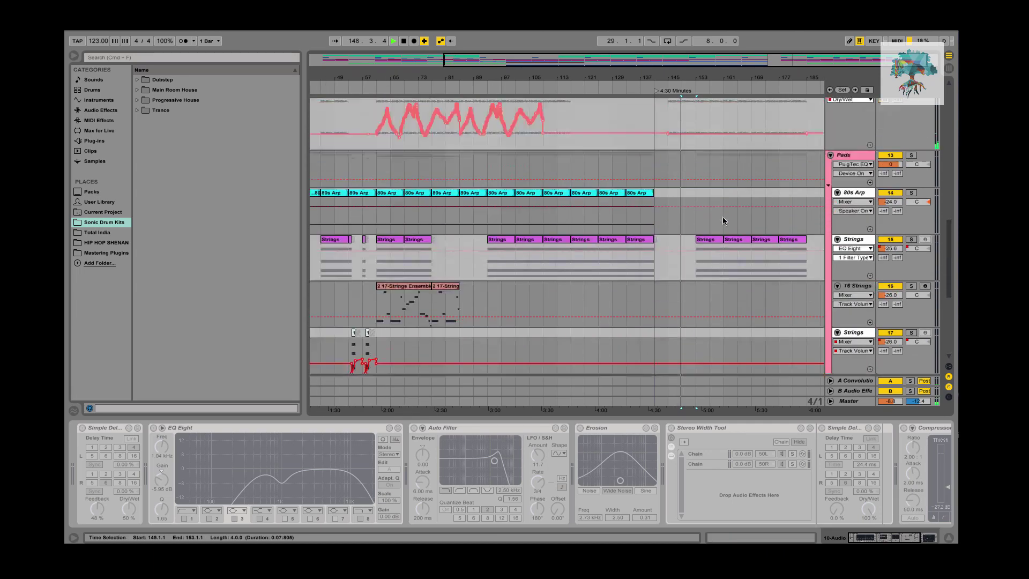
- Remove the Main Hat and Hats clips from bars 153 to 161
scroll(722, 219, "up", 10)
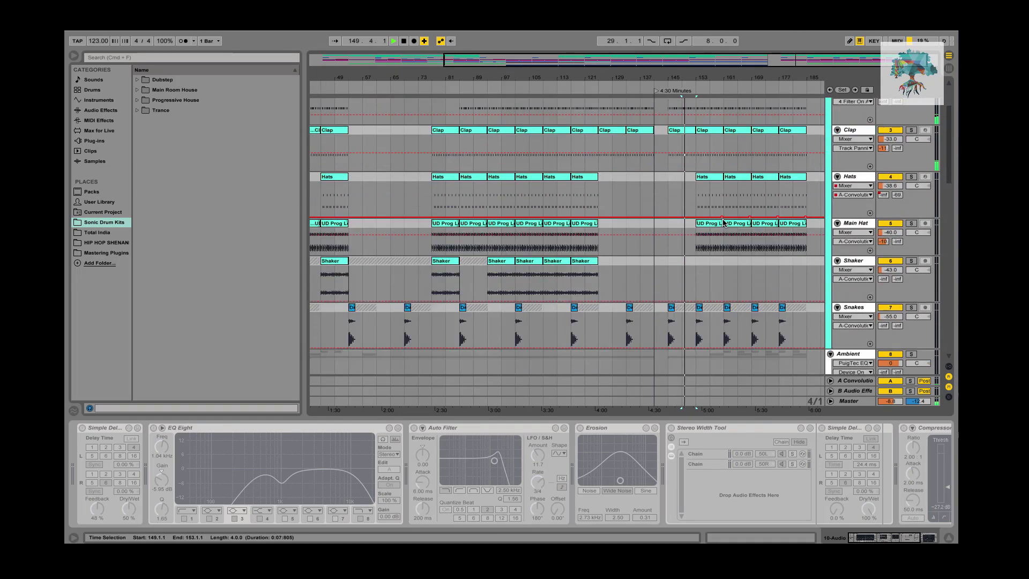
scroll(723, 220, "up", 5)
left_click(712, 306)
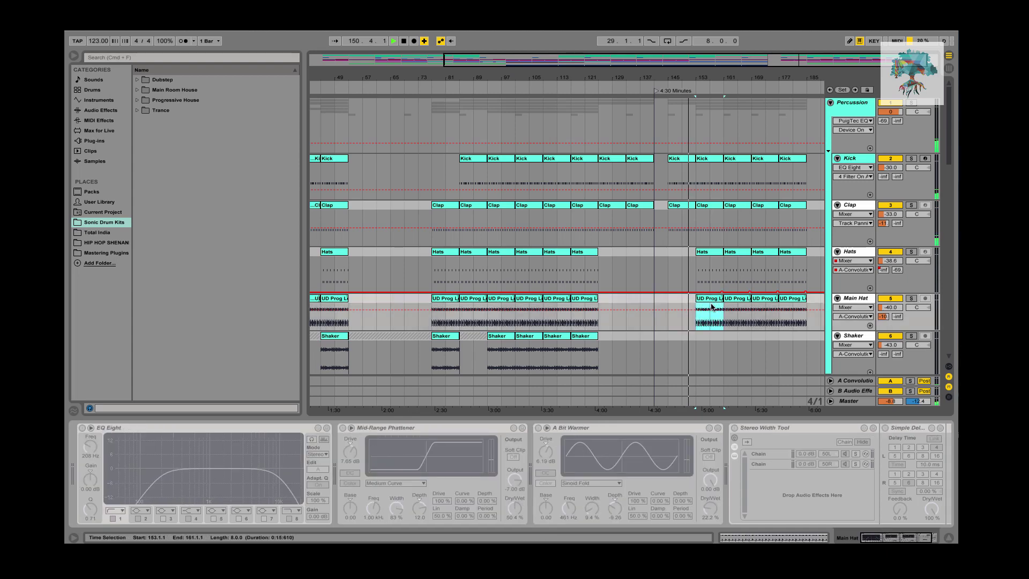
left_click_drag(712, 306, 716, 256)
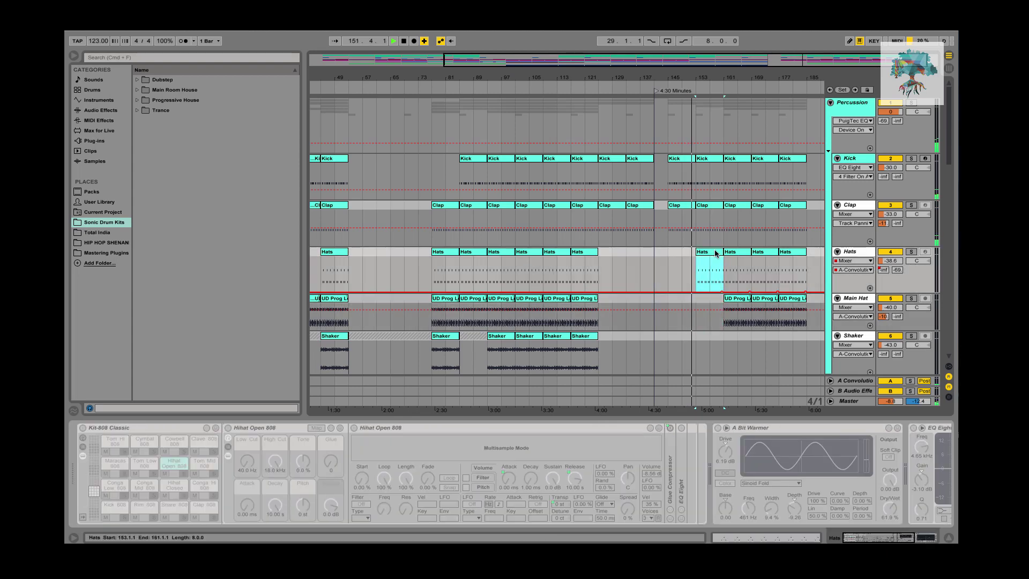
scroll(715, 253, "down", 10)
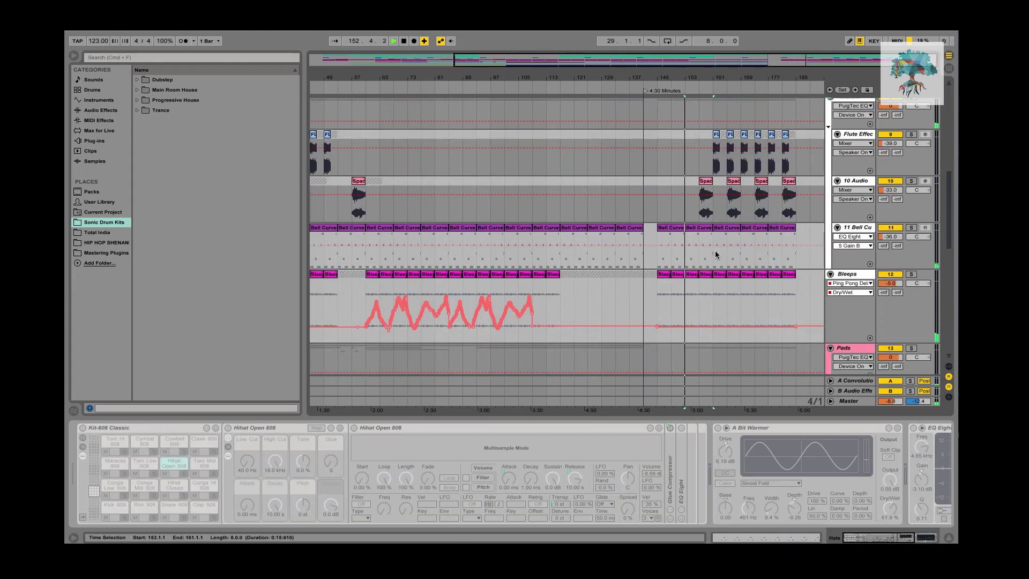
- Remove the Strings clip on the pads' Strings track from bars 153 to 161
scroll(714, 252, "down", 6)
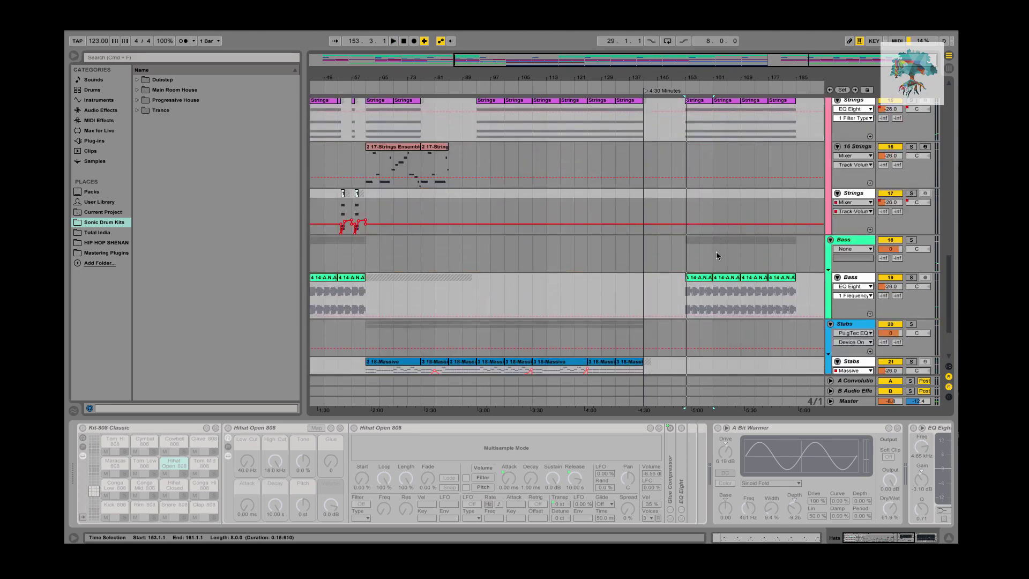
left_click(698, 209)
scroll(698, 219, "down", 5)
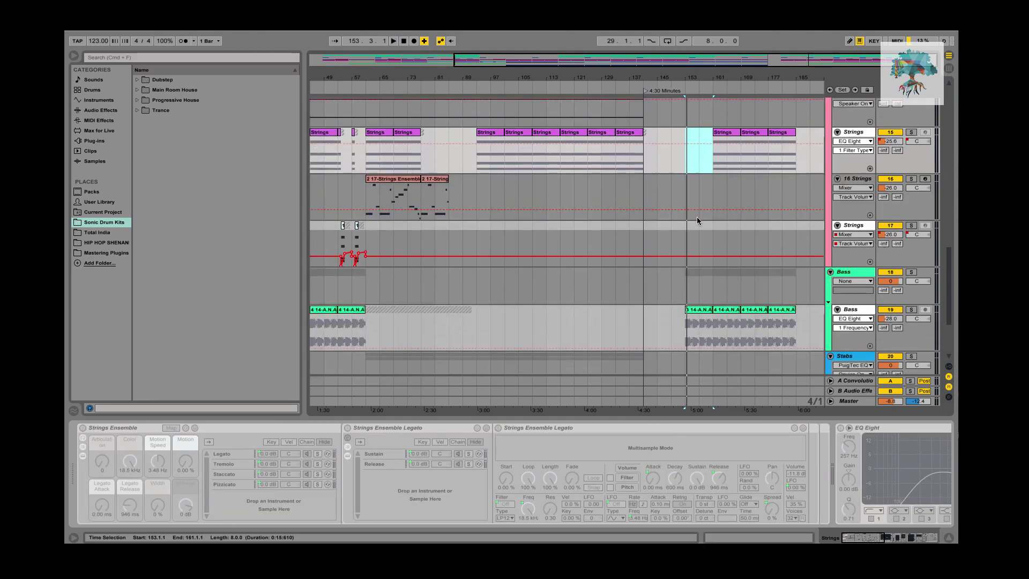
scroll(699, 220, "up", 8)
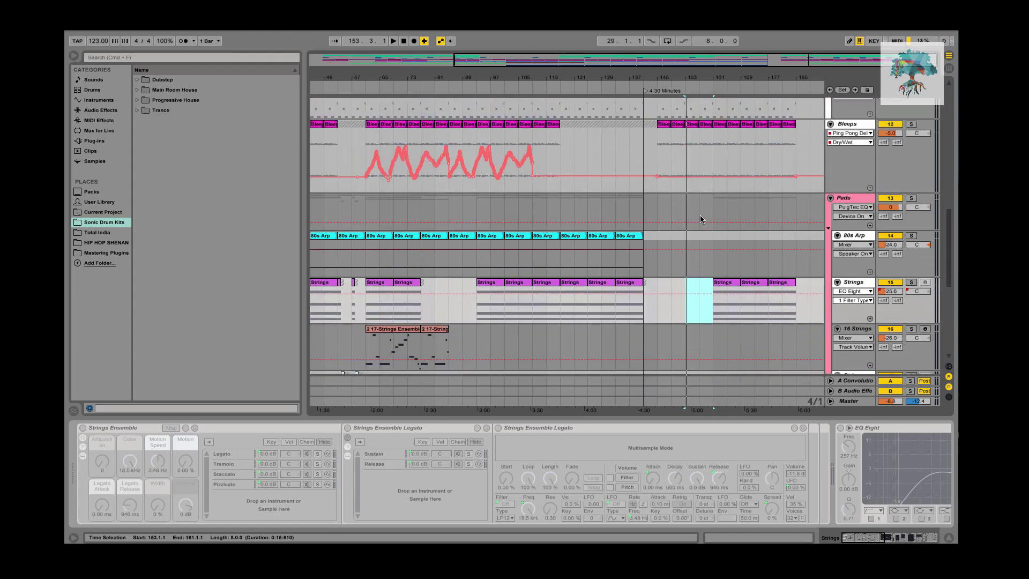
- Compare the section with the song's opening and play it from the Bell Curve clip at bar 145
scroll(573, 232, "left", 8)
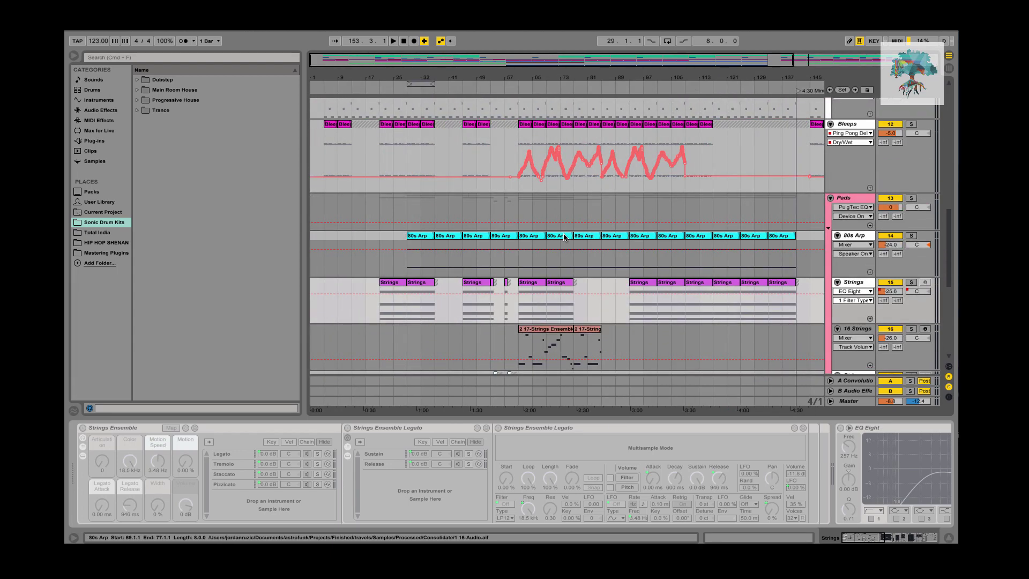
scroll(564, 236, "up", 4)
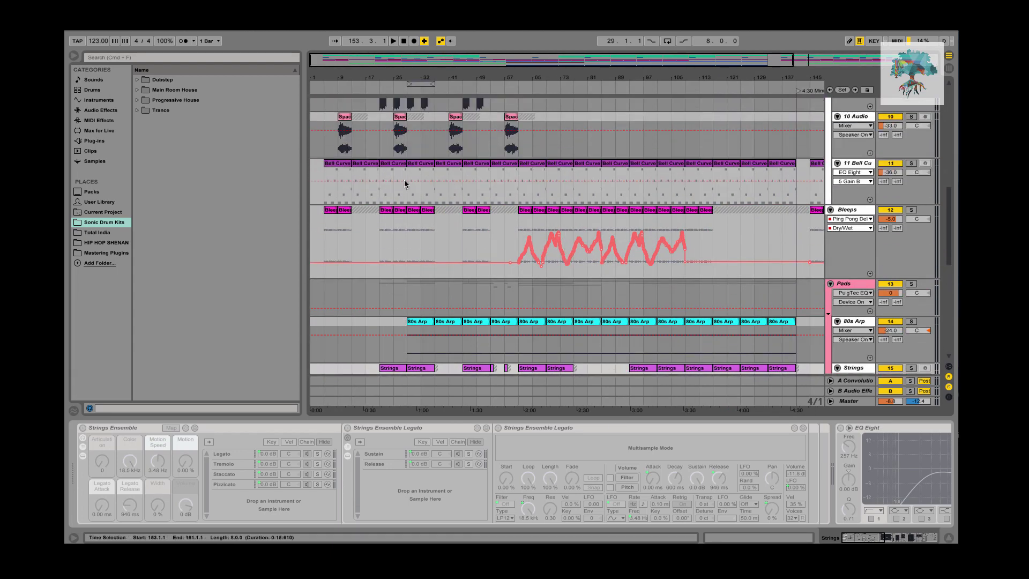
scroll(418, 181, "right", 8)
left_click(674, 182)
key("space")
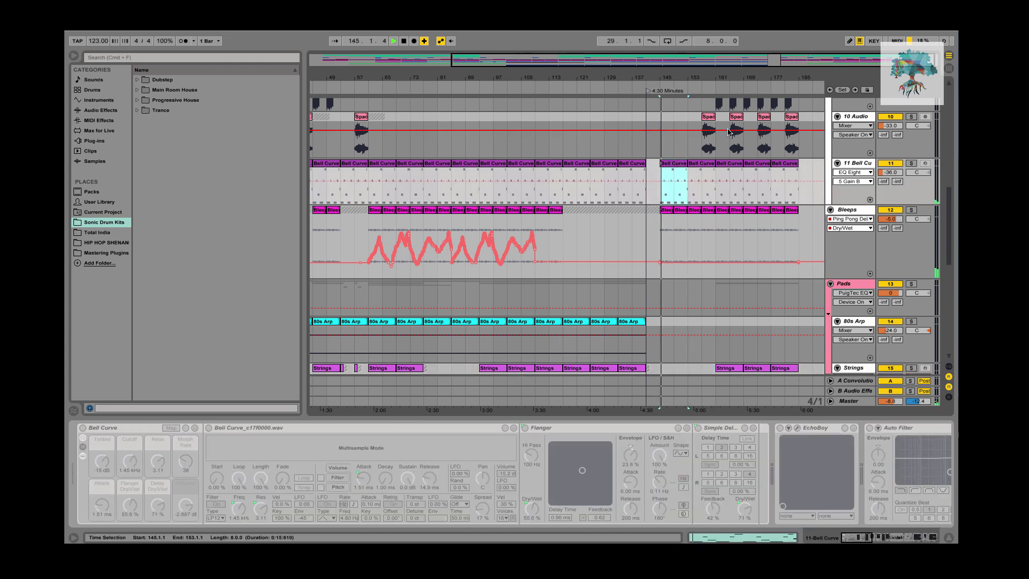
- Remove the Kick clip from bars 161 to 169
scroll(730, 132, "up", 10)
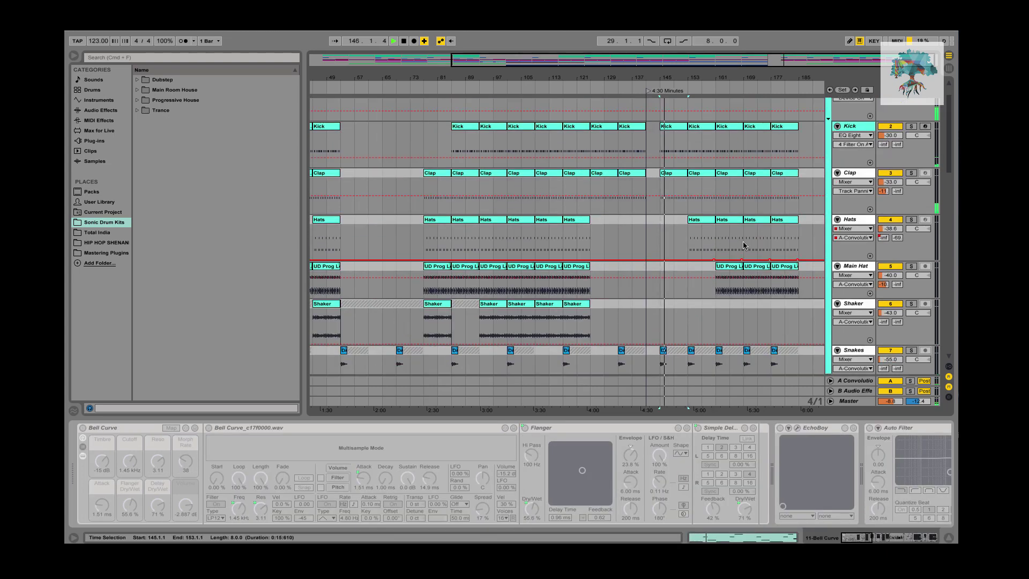
left_click(730, 127)
scroll(748, 213, "down", 1)
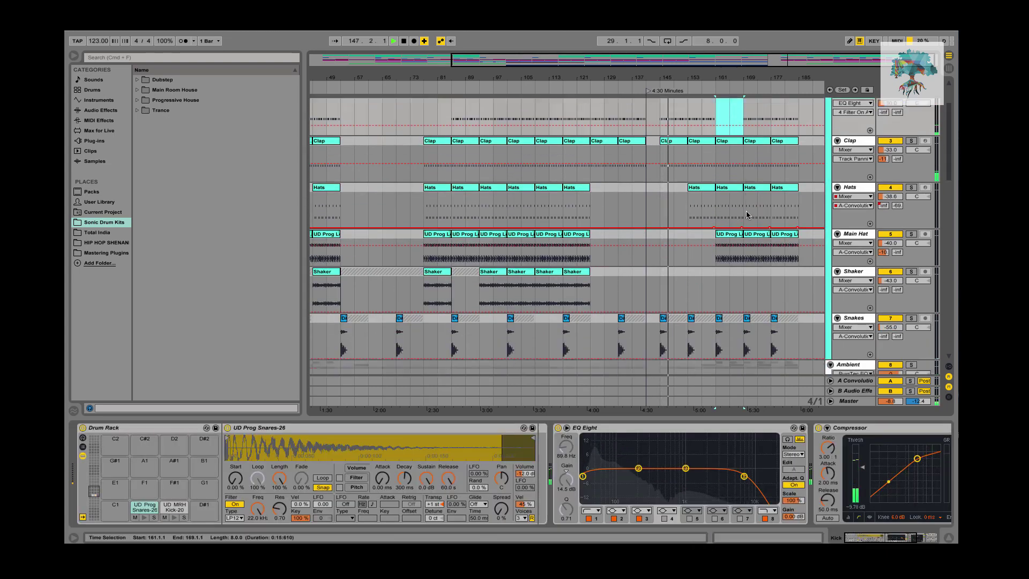
- Check the ambient and pad tracks during playback and remove the Hats clip from bars 153 to 161
scroll(748, 214, "down", 7)
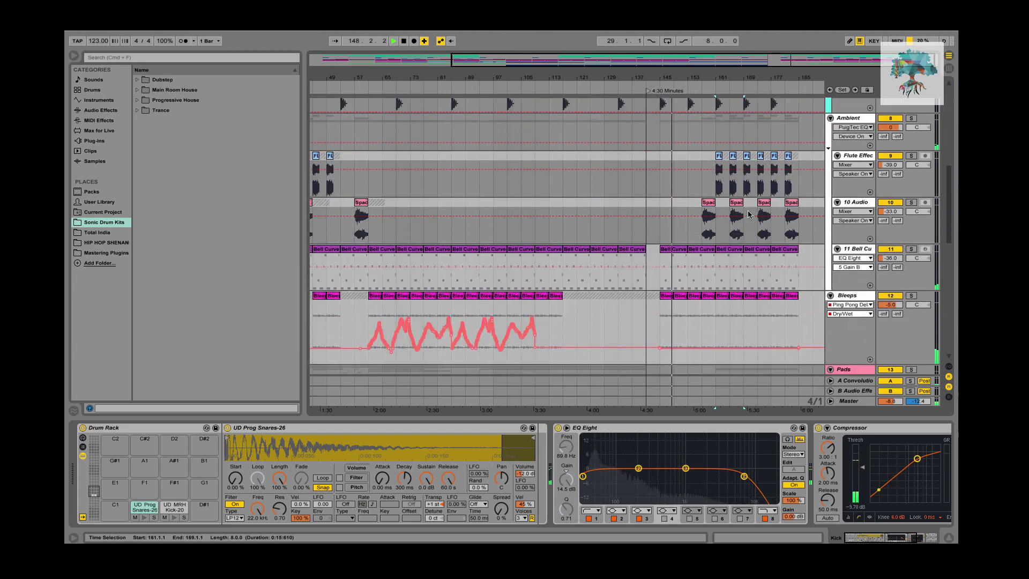
scroll(749, 214, "down", 6)
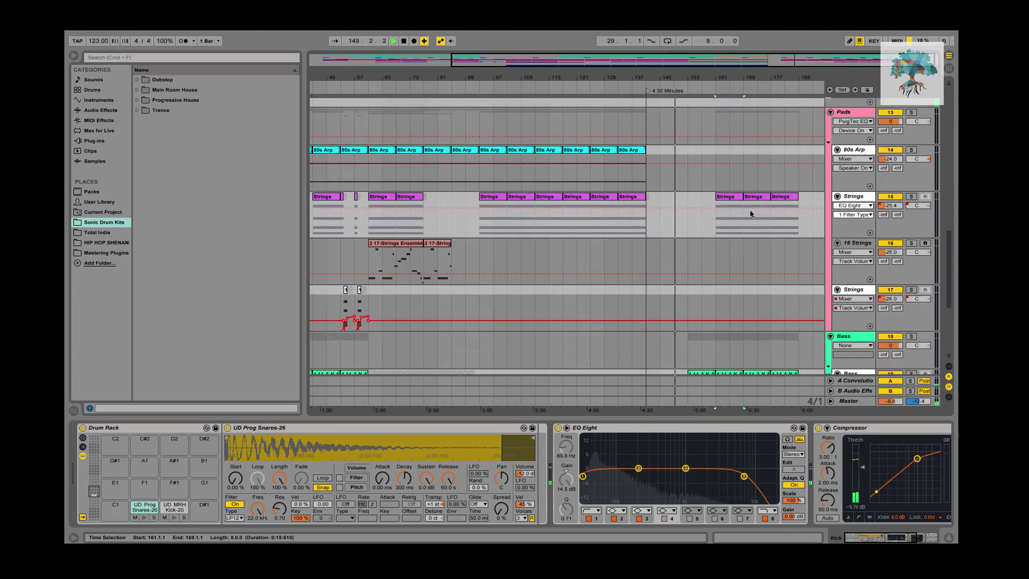
scroll(750, 215, "up", 15)
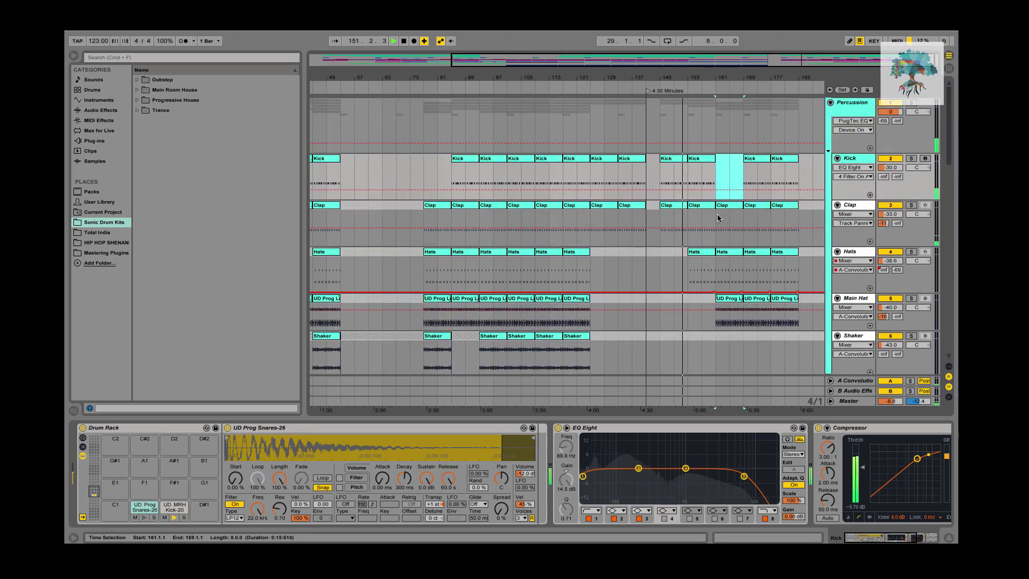
left_click(703, 255)
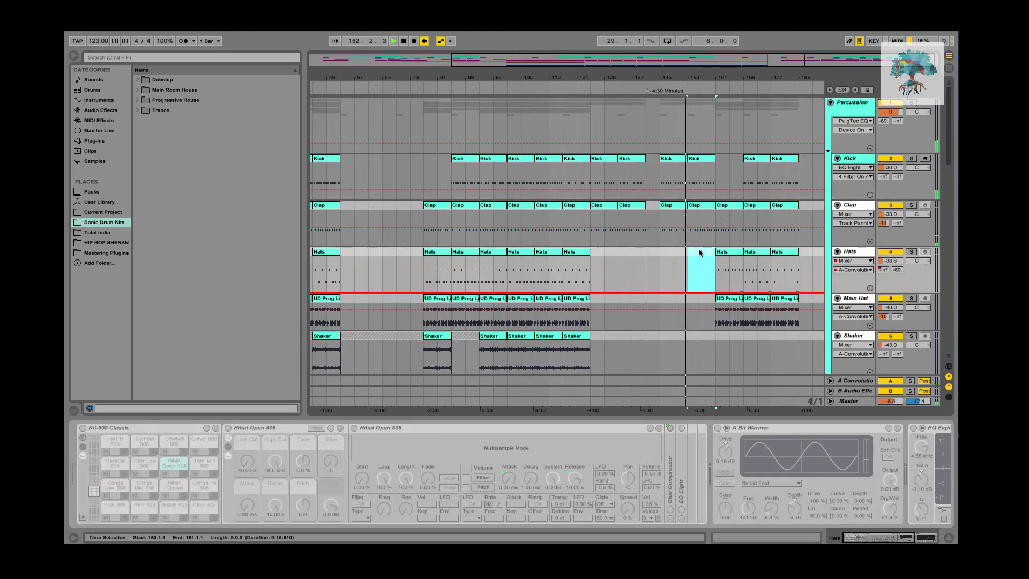
- Remove the Bleeps clips from bars 153 to 161
scroll(703, 252, "down", 5)
scroll(703, 252, "down", 1)
scroll(705, 250, "down", 9)
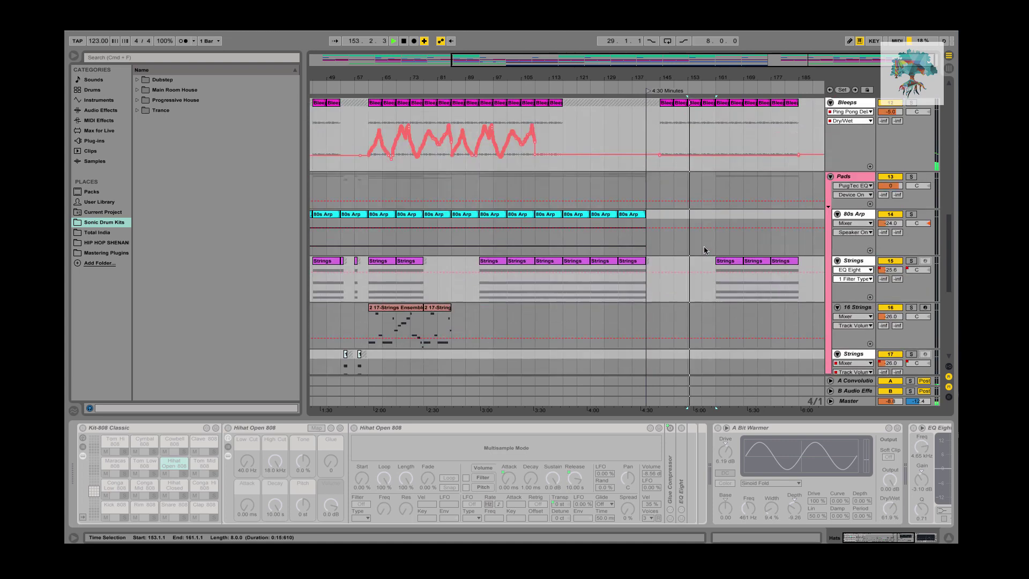
scroll(706, 250, "up", 8)
left_click_drag(694, 306, 708, 309)
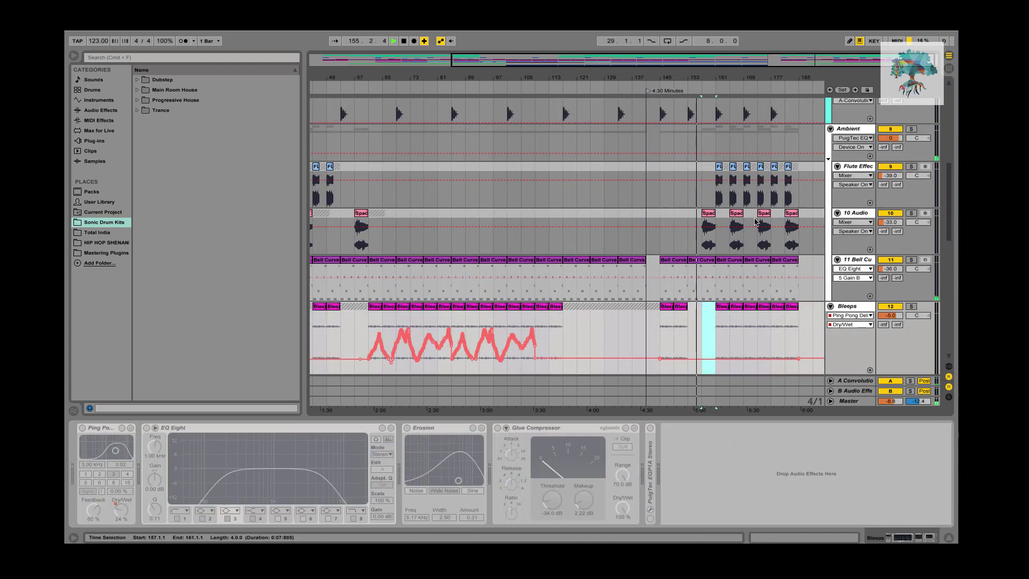
- Remove the 10 Audio clip from bars 157 to 161
double_click(707, 221)
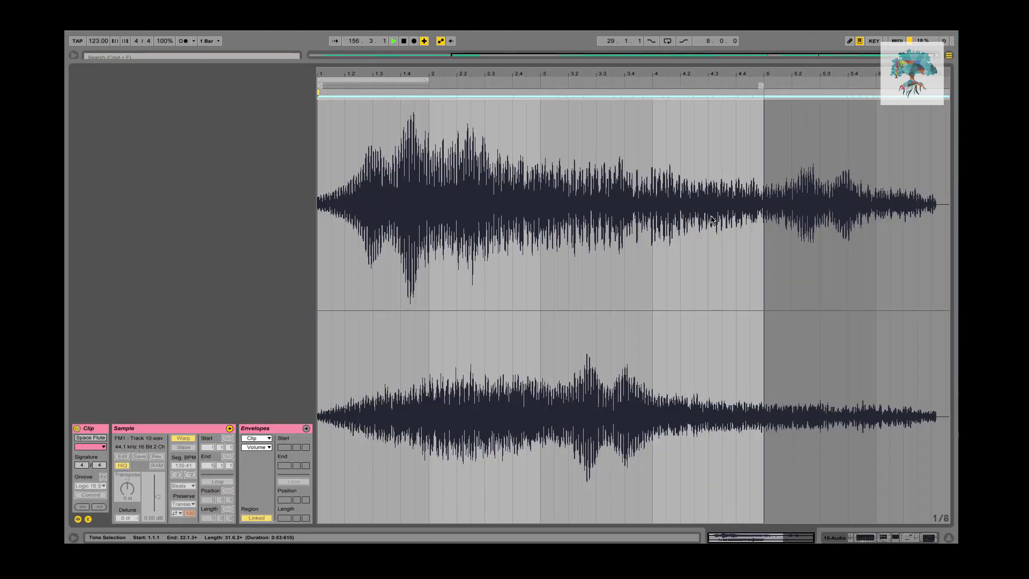
double_click(710, 218)
scroll(731, 188, "up", 1)
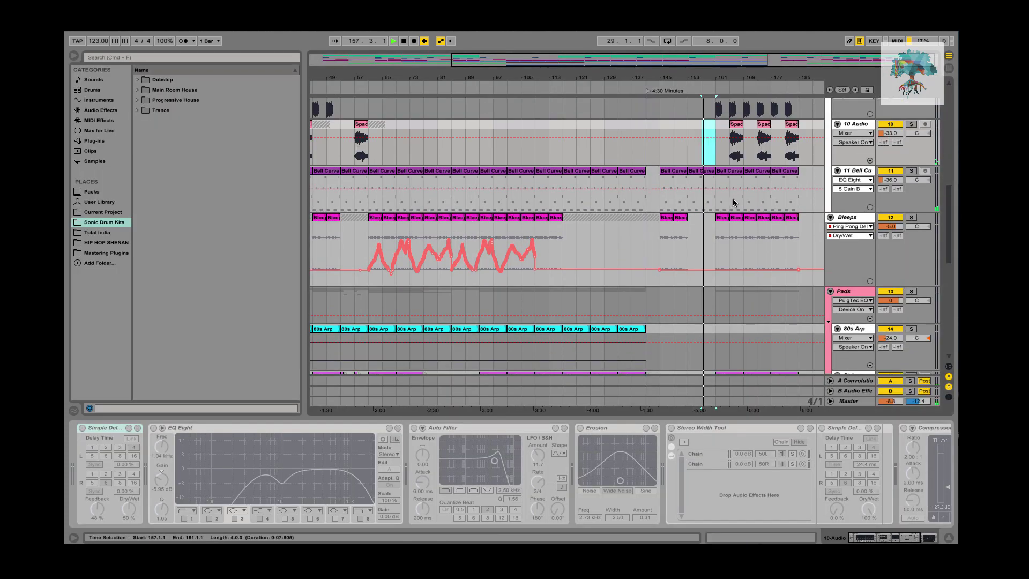
- Examine the remaining clips on the ambient and pad tracks around bar 161 while the song plays
scroll(732, 199, "down", 5)
scroll(735, 199, "up", 6)
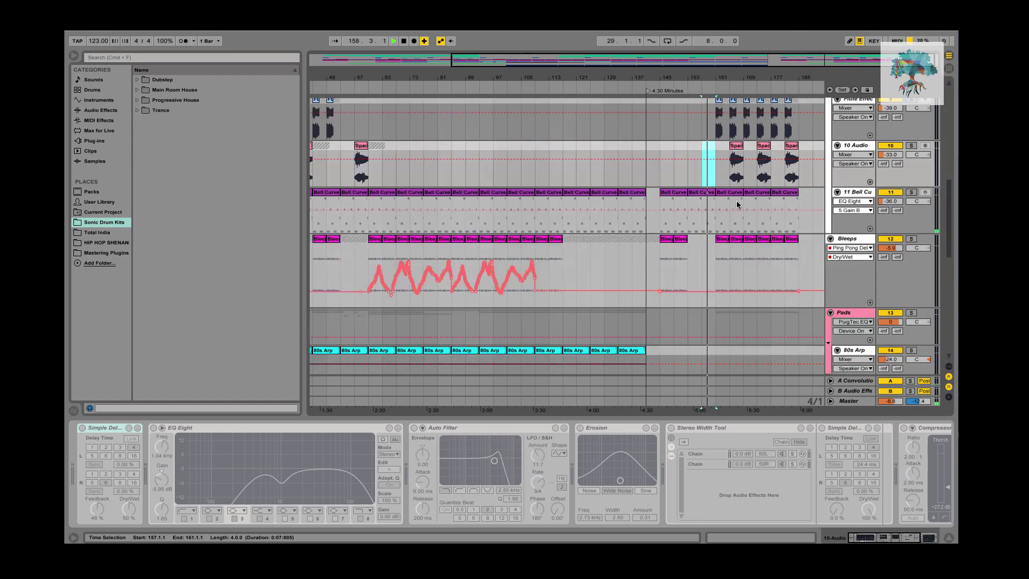
scroll(737, 203, "down", 3)
scroll(738, 206, "up", 5)
scroll(741, 209, "down", 1)
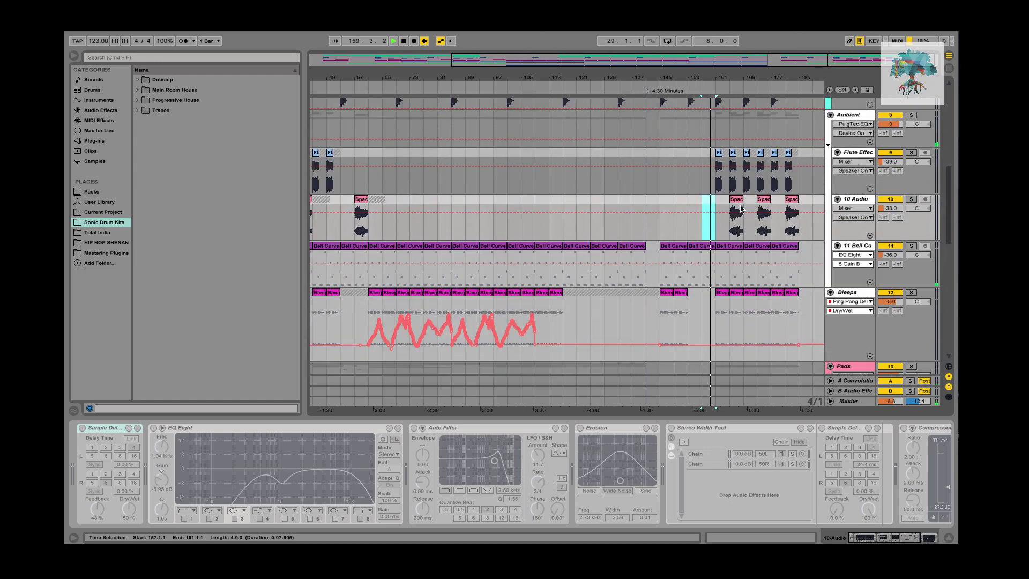
scroll(742, 209, "down", 3)
left_click(741, 206)
- Copy the Kick clip at bar 153 into the gap at bars 161 to 169
scroll(740, 206, "up", 6)
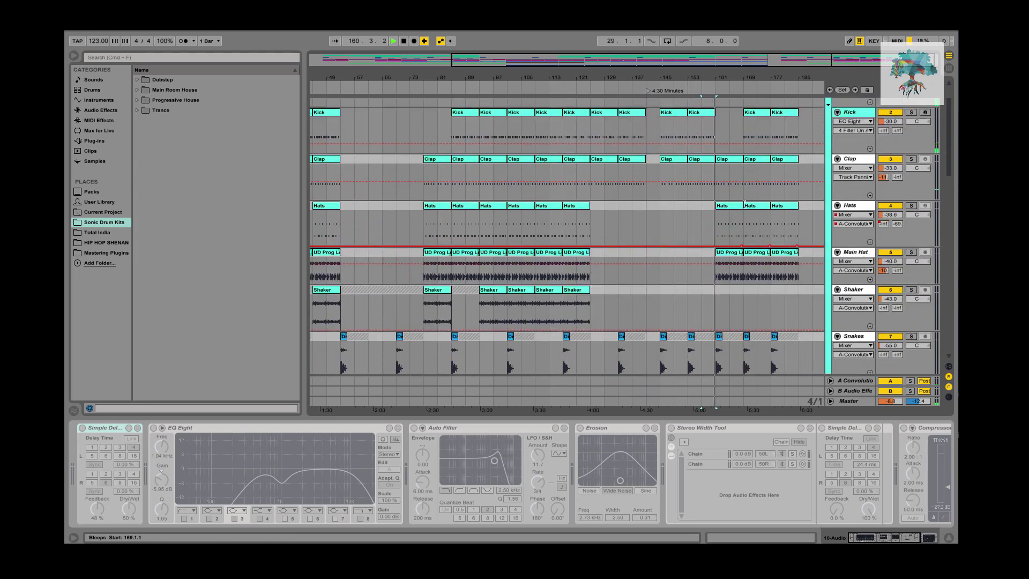
scroll(744, 204, "up", 1)
left_click(707, 125)
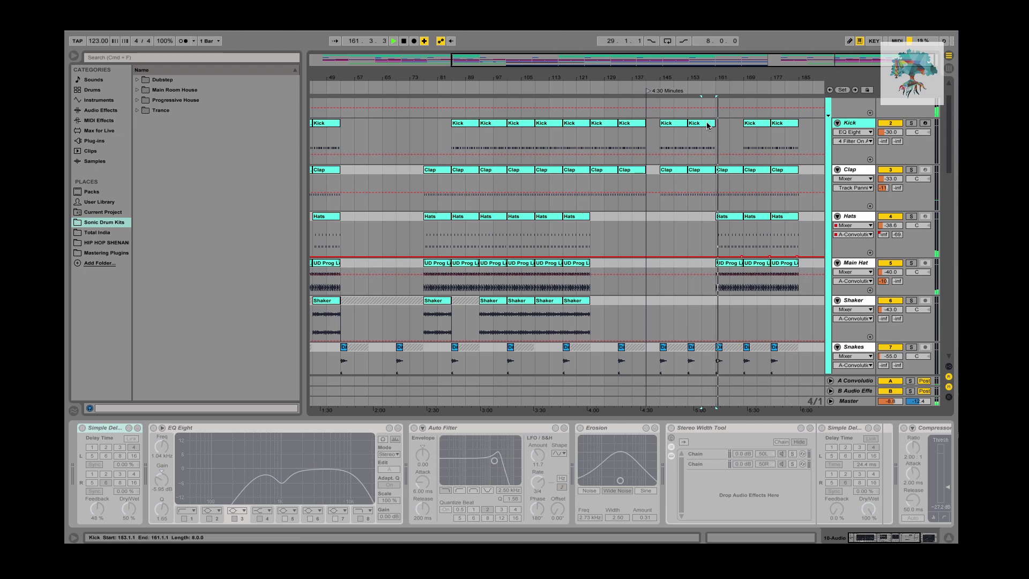
left_click_drag(708, 125, 730, 130)
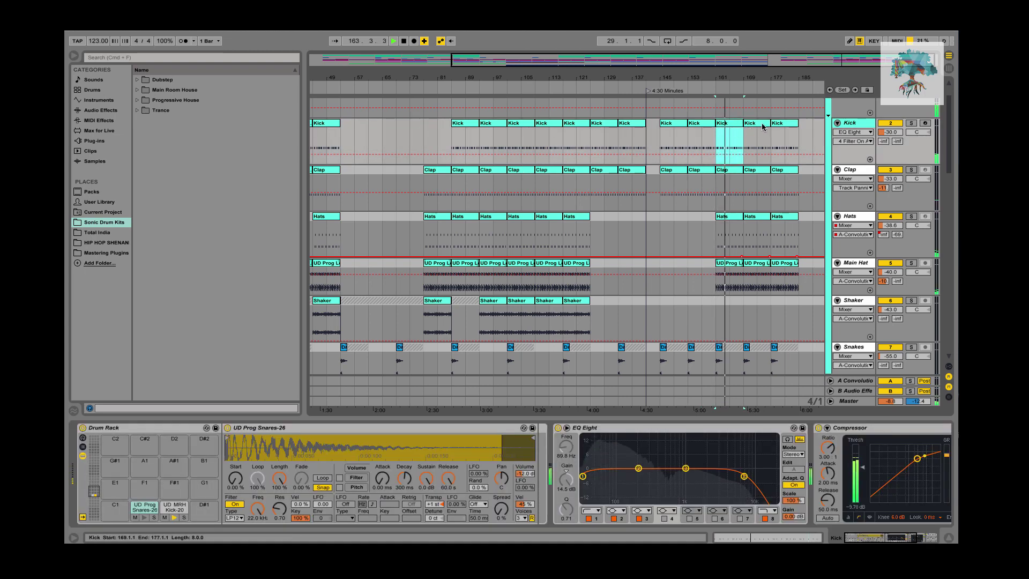
- Check the tracks below the percussion and remove the Kick clip from bars 169 to 177
scroll(763, 198, "down", 8)
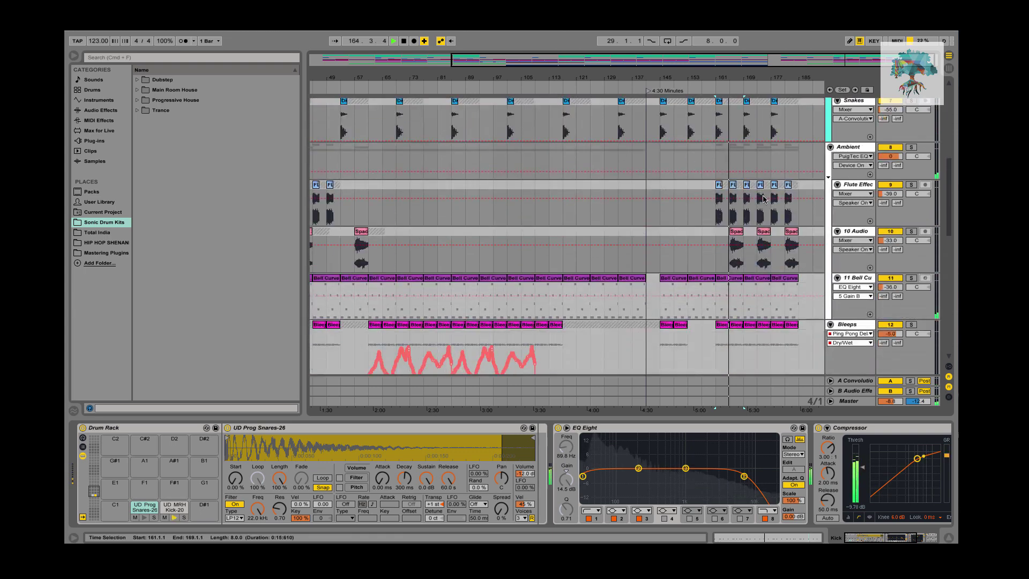
scroll(763, 198, "down", 3)
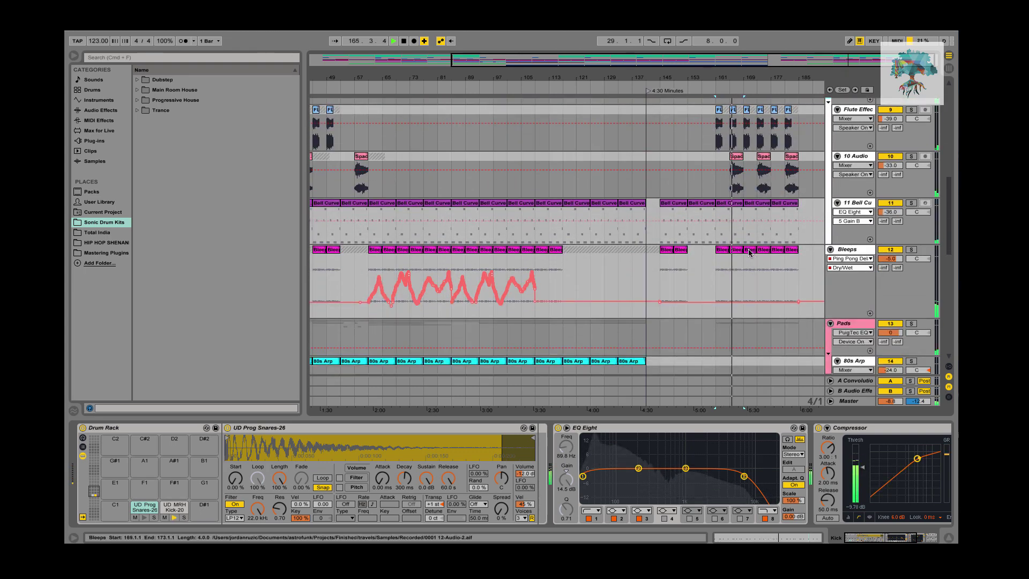
scroll(748, 250, "up", 12)
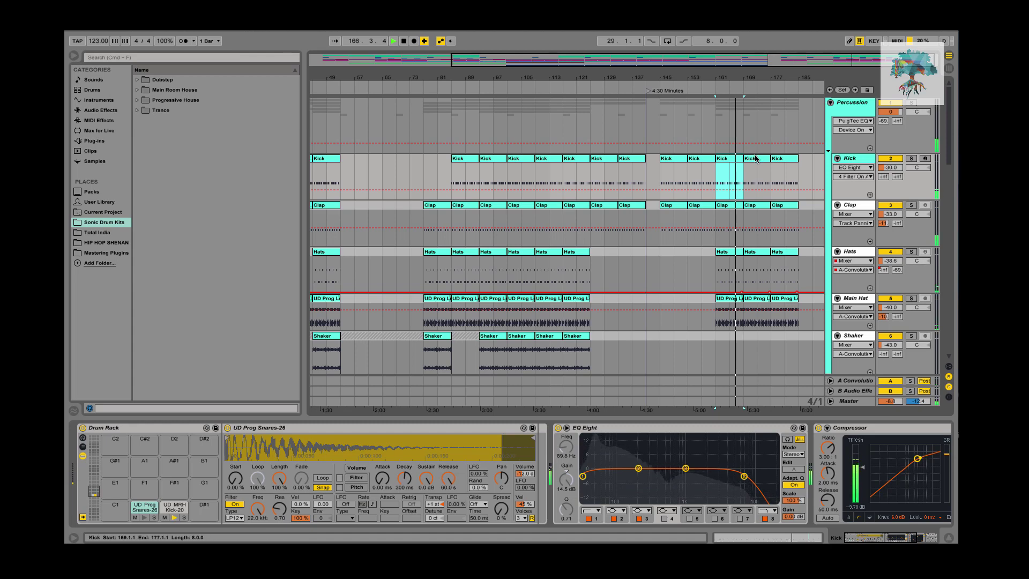
scroll(757, 230, "down", 11)
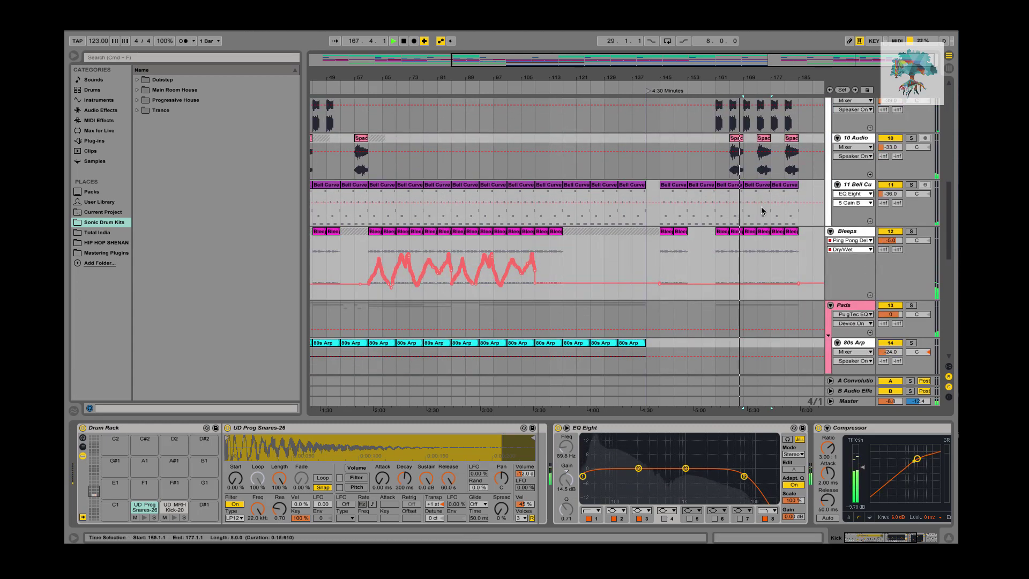
- Remove the Bell Curve and Strings clips from bars 169 to 177
left_click(762, 211)
scroll(762, 203, "down", 6)
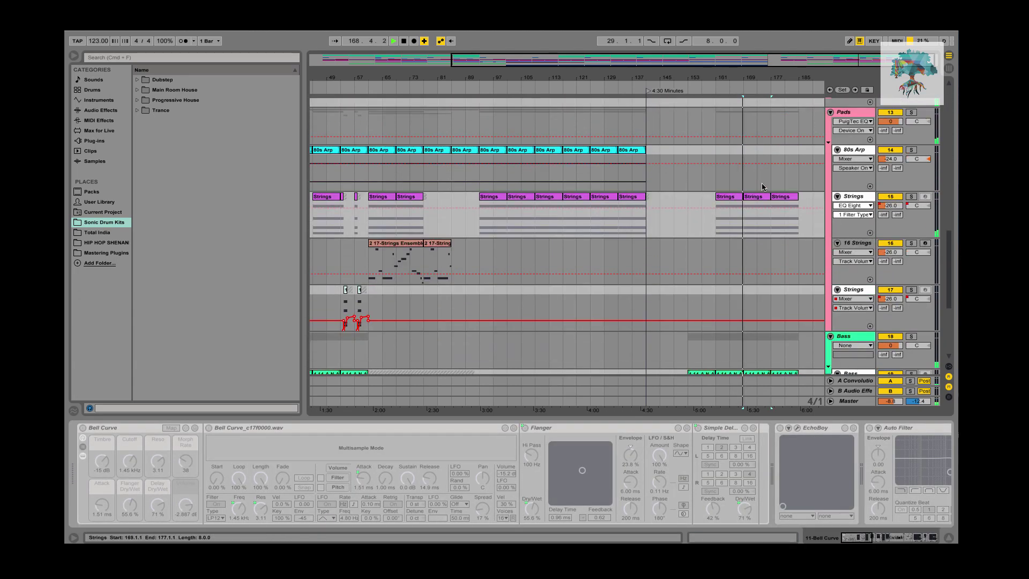
left_click(758, 214)
left_click(758, 214)
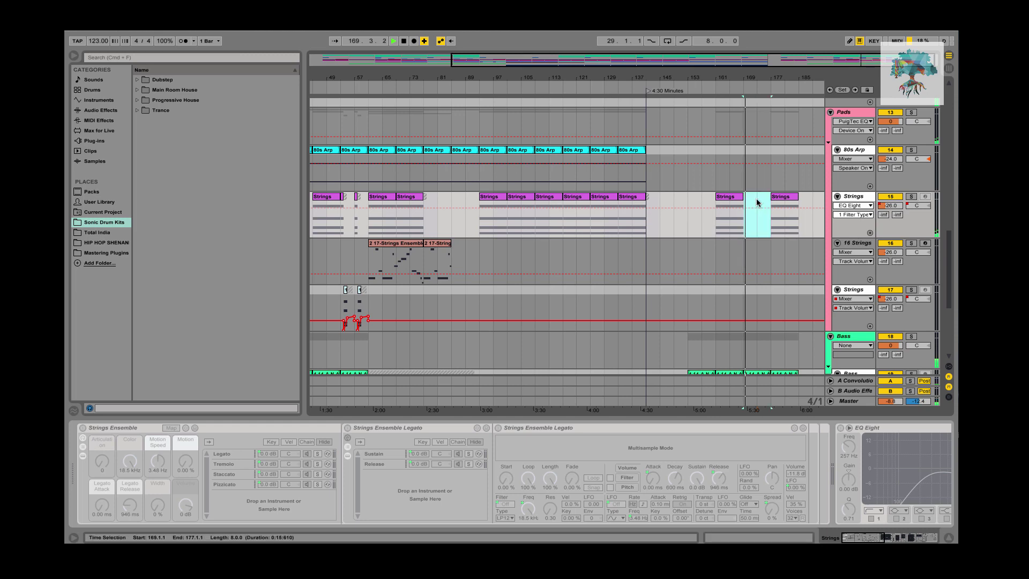
- Try dropping the Bass clip from bars 169 to 177 and undo its deletion
left_click(759, 370)
key("Delete")
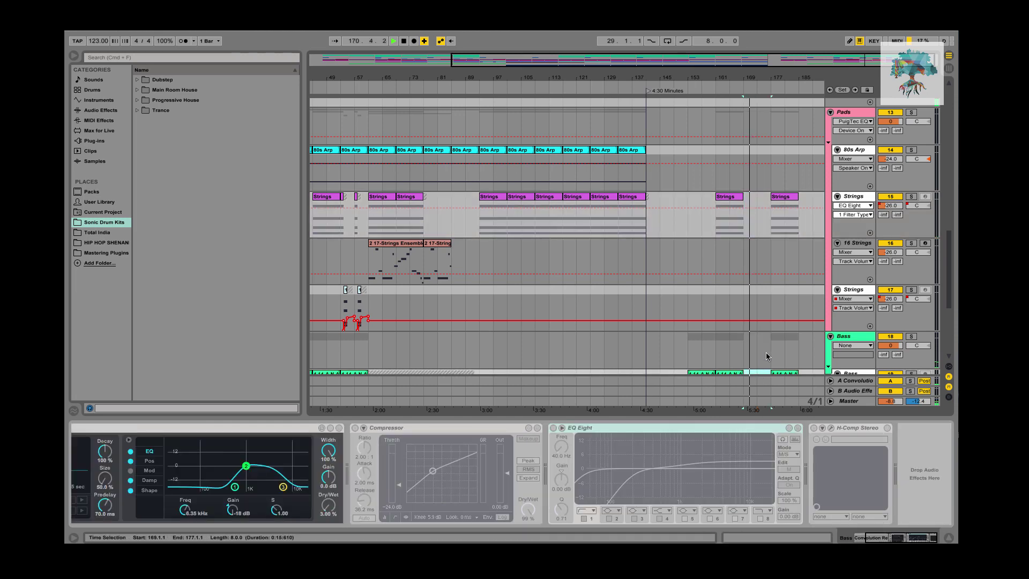
scroll(769, 354, "down", 4)
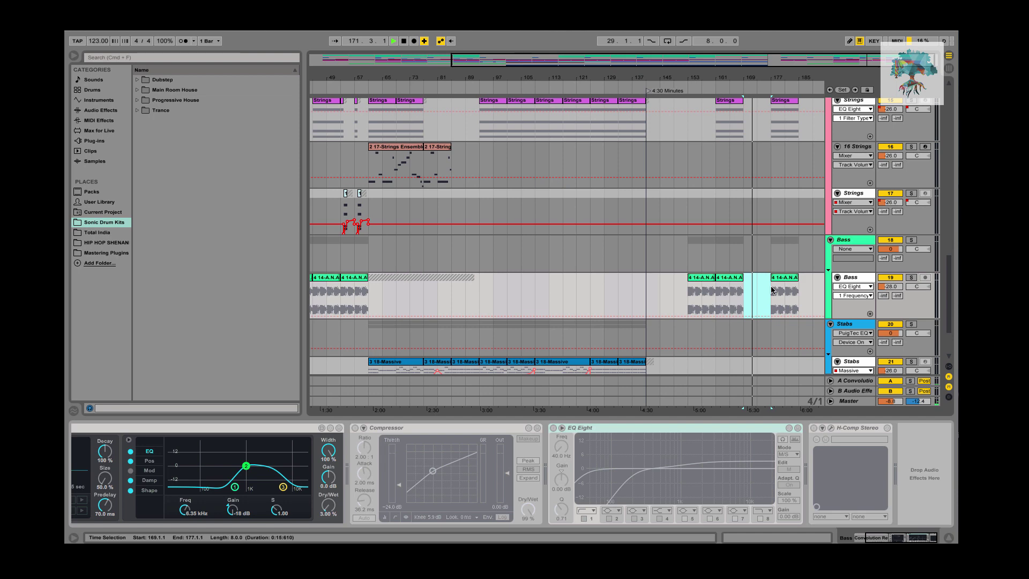
key("ctrl+z")
- Review the thinned-out arrangement from bar 145 onward across the percussion, ambient, pad, bass and stab tracks
scroll(773, 289, "down", 5)
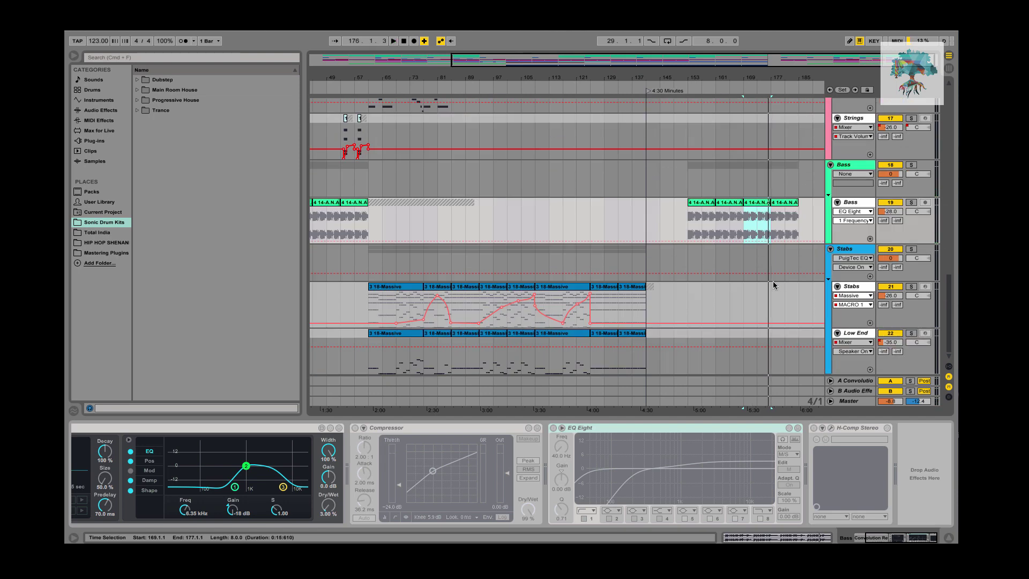
scroll(659, 222, "up", 10)
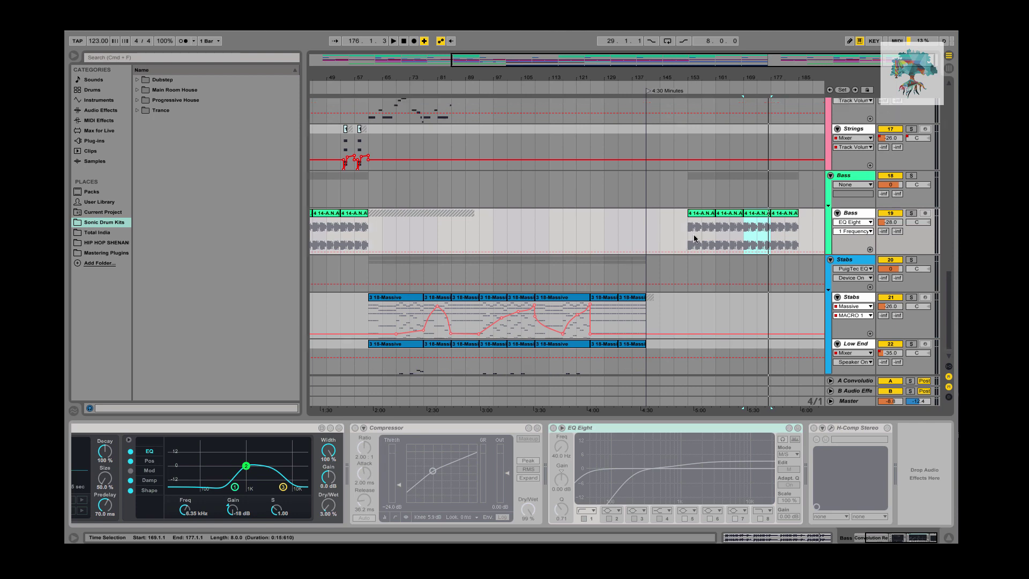
scroll(700, 237, "up", 5)
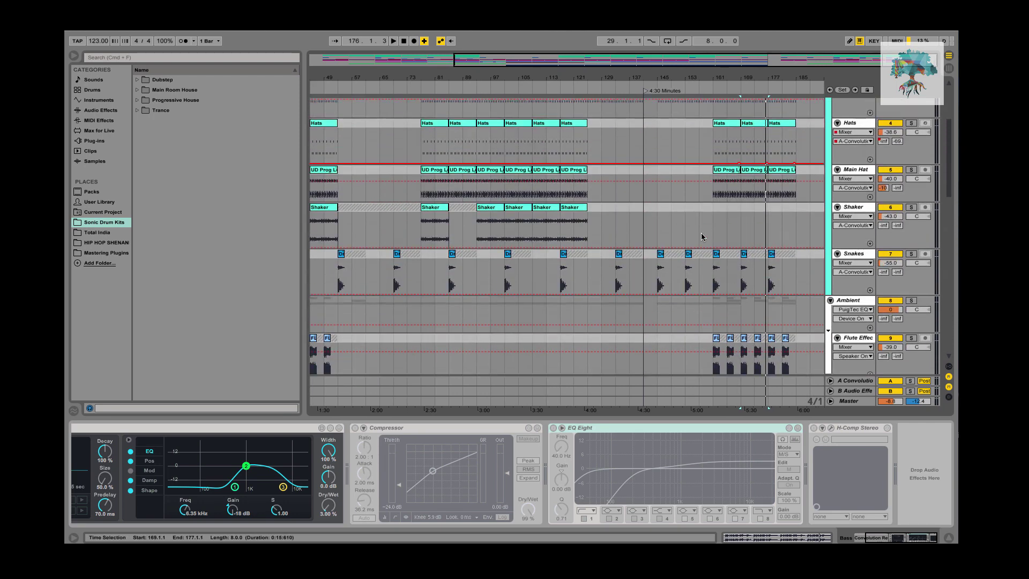
scroll(701, 238, "up", 8)
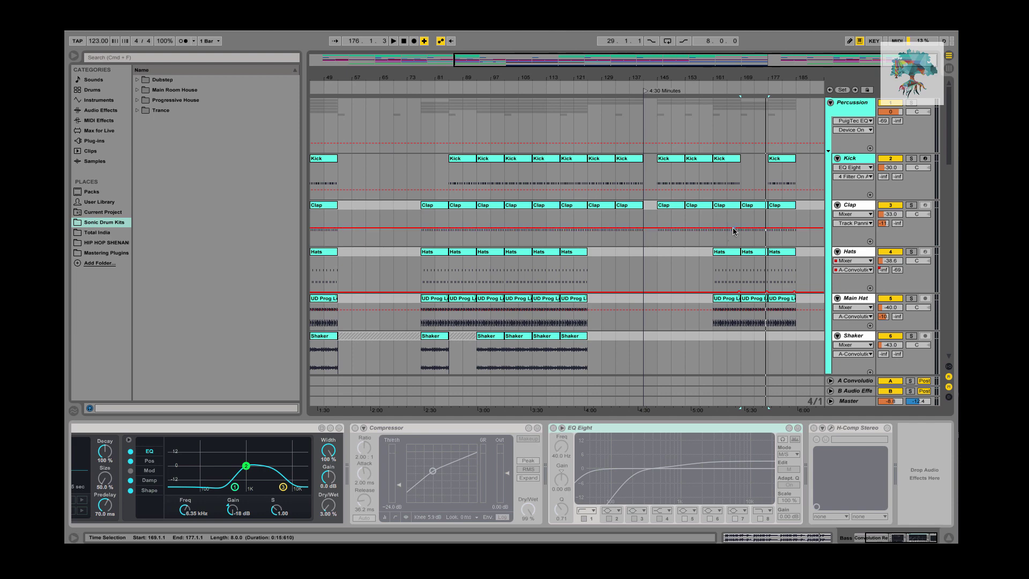
scroll(696, 234, "down", 10)
scroll(734, 231, "down", 4)
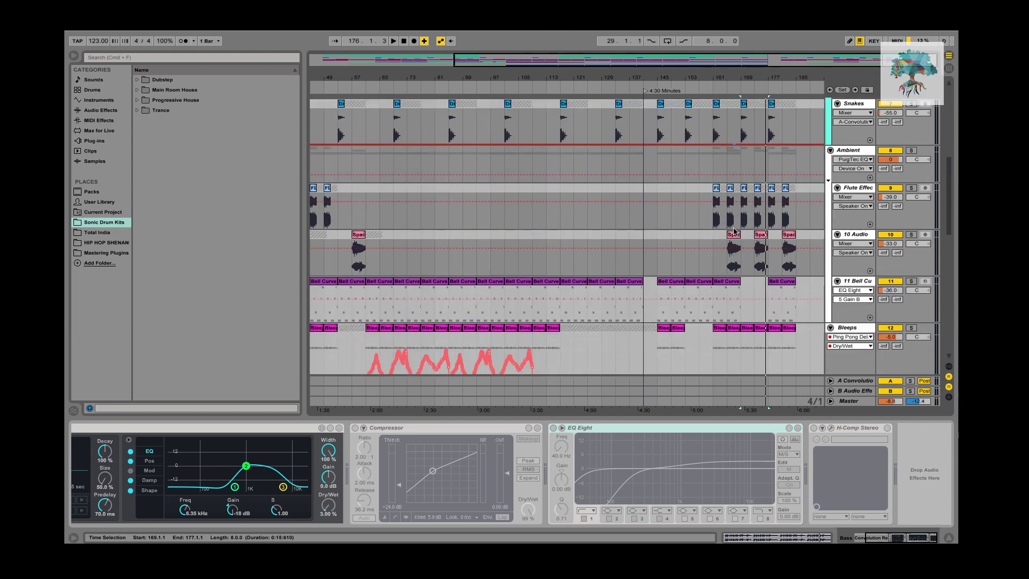
scroll(734, 231, "down", 5)
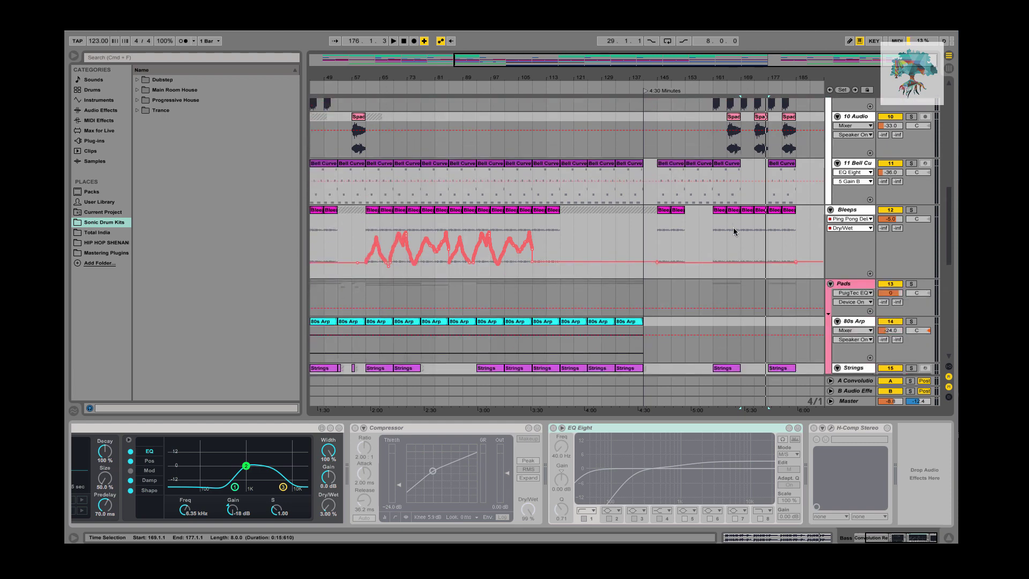
- Examine the original song from bar 1 across its percussion, ambient and pad tracks
scroll(455, 176, "left", 5)
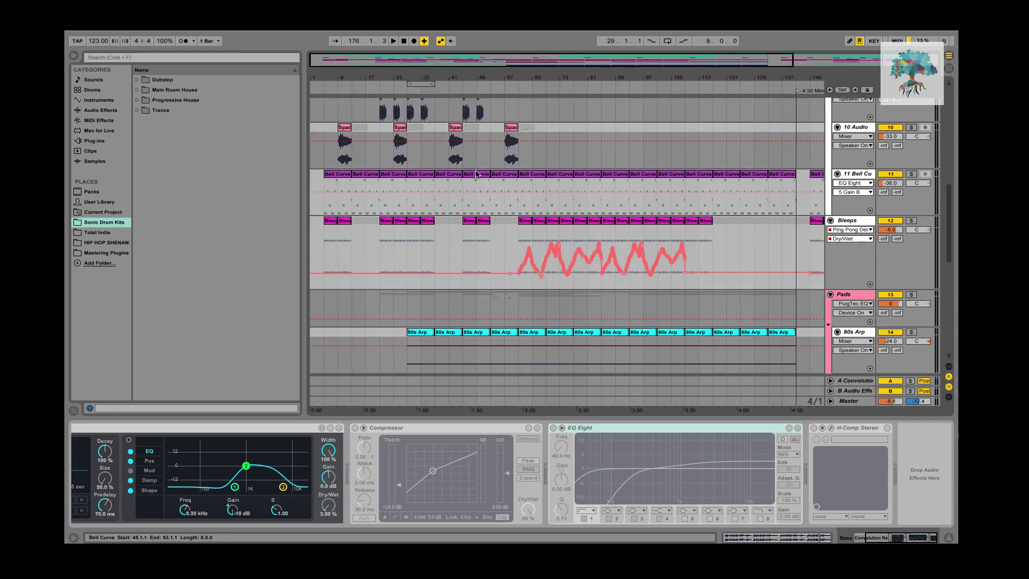
scroll(499, 177, "up", 20)
scroll(499, 176, "up", 3)
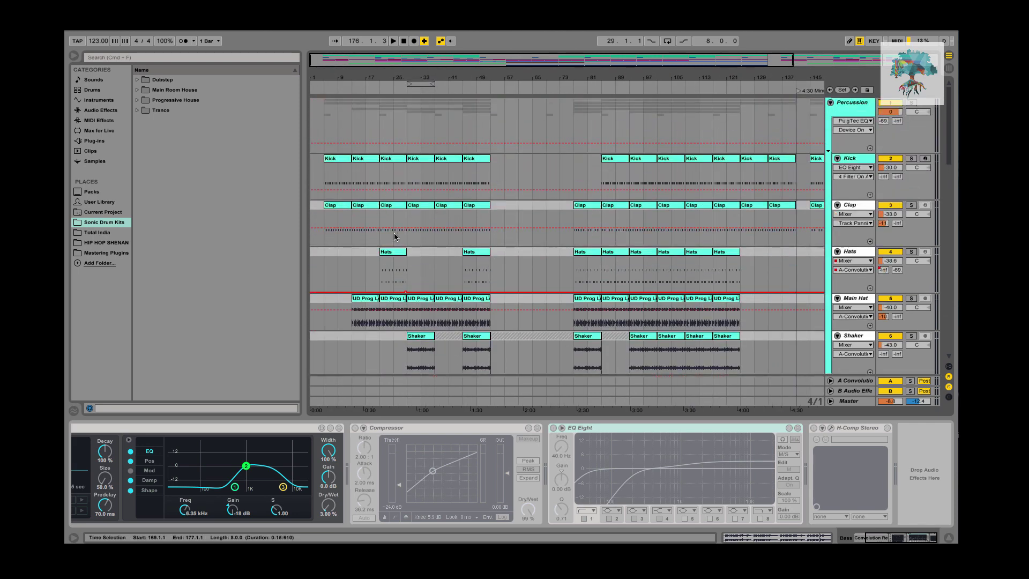
scroll(694, 214, "down", 10)
scroll(536, 177, "up", 9)
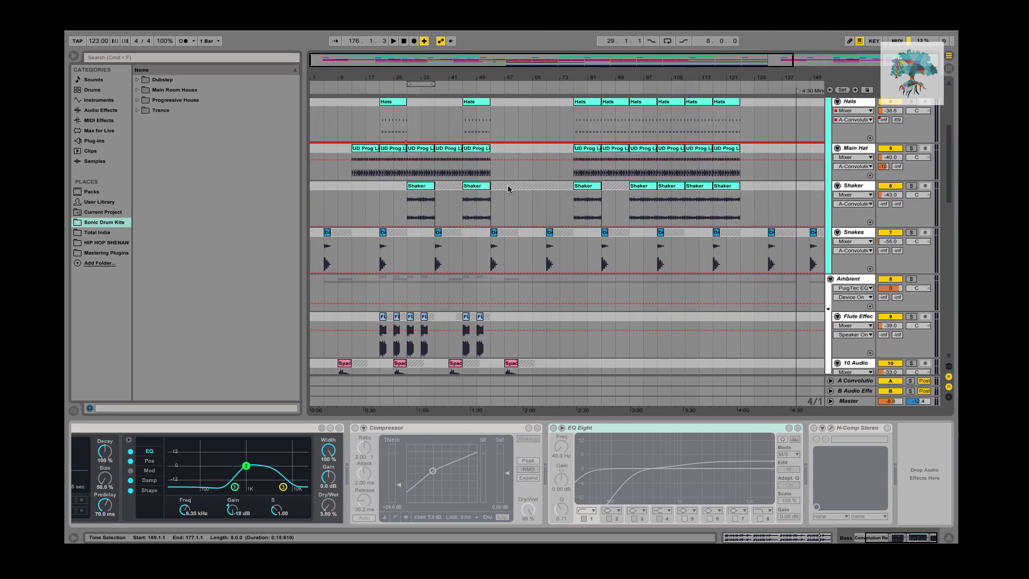
scroll(400, 171, "down", 9)
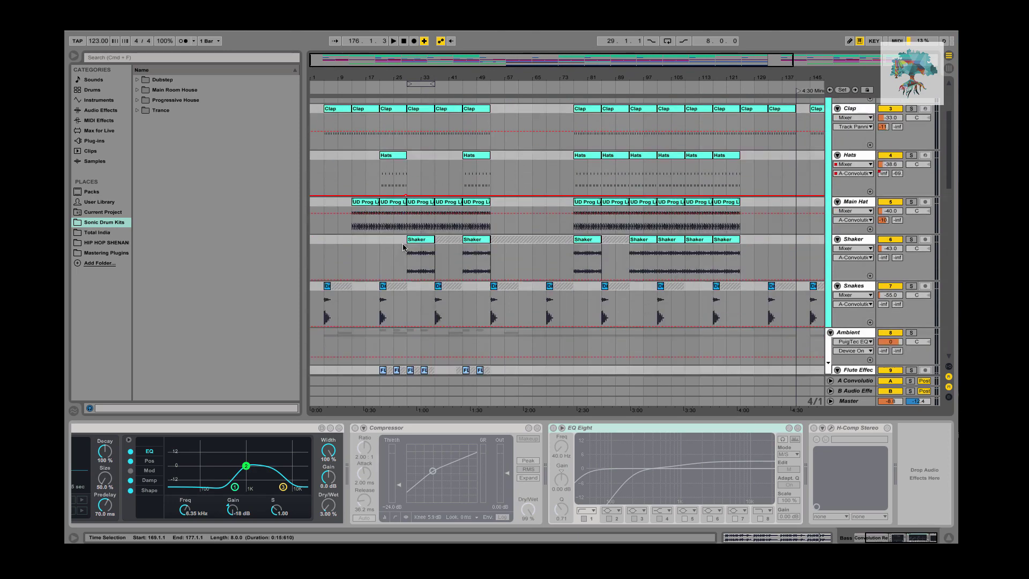
scroll(406, 241, "down", 14)
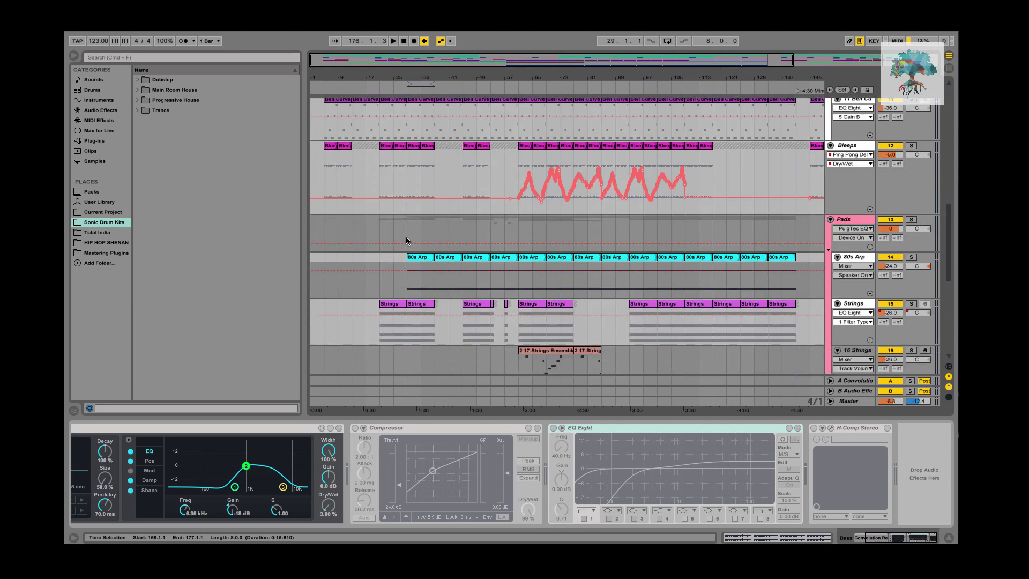
scroll(406, 242, "up", 20)
- Select the first Kick clip at bars 5 to 13 and check which clips on the tracks below start with it
left_click(337, 177)
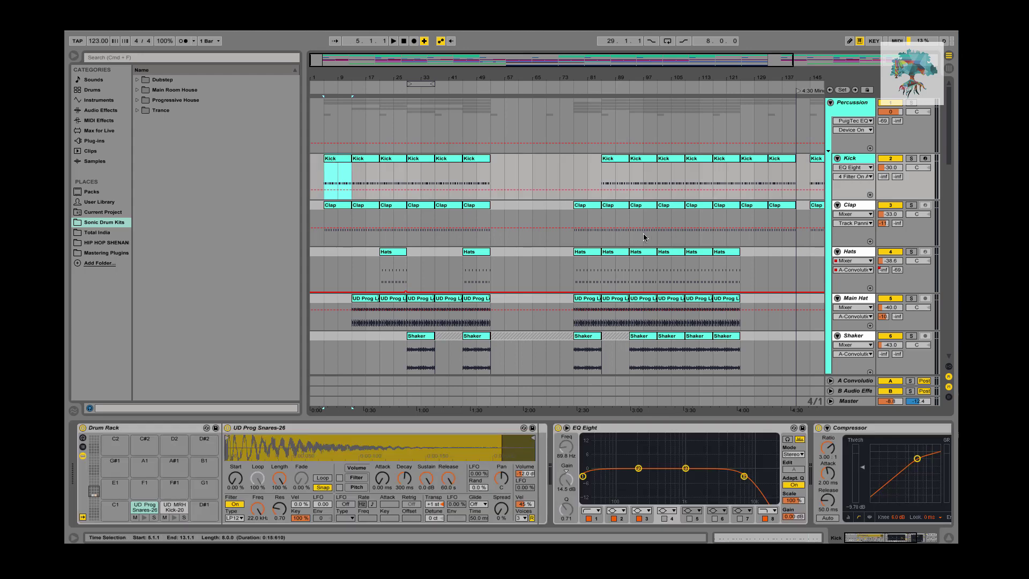
scroll(364, 241, "down", 20)
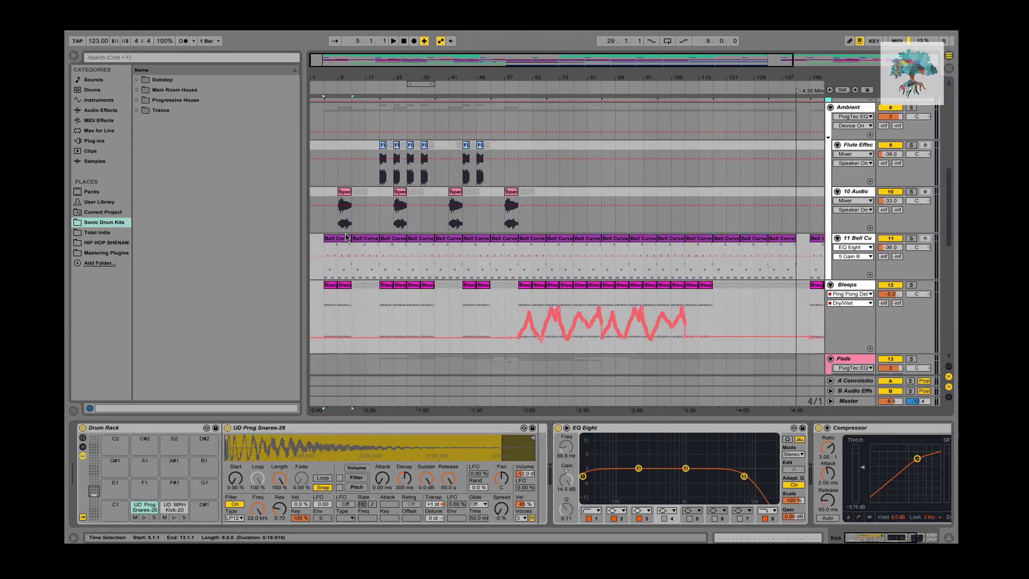
scroll(345, 234, "down", 8)
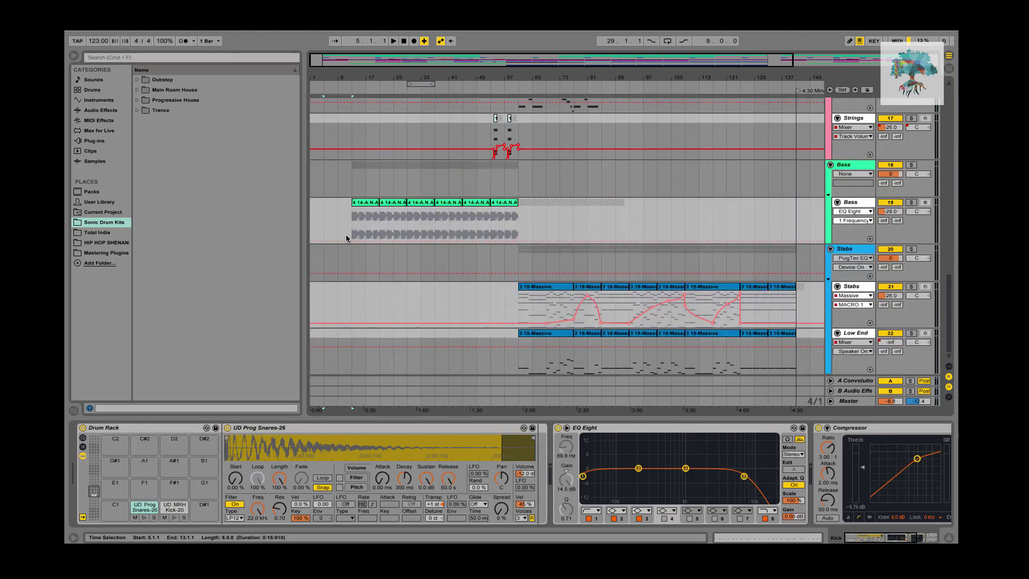
scroll(345, 233, "up", 18)
- Solo the Bell Curve and Bleeps tracks and audition them briefly from bar 5
left_click(347, 238)
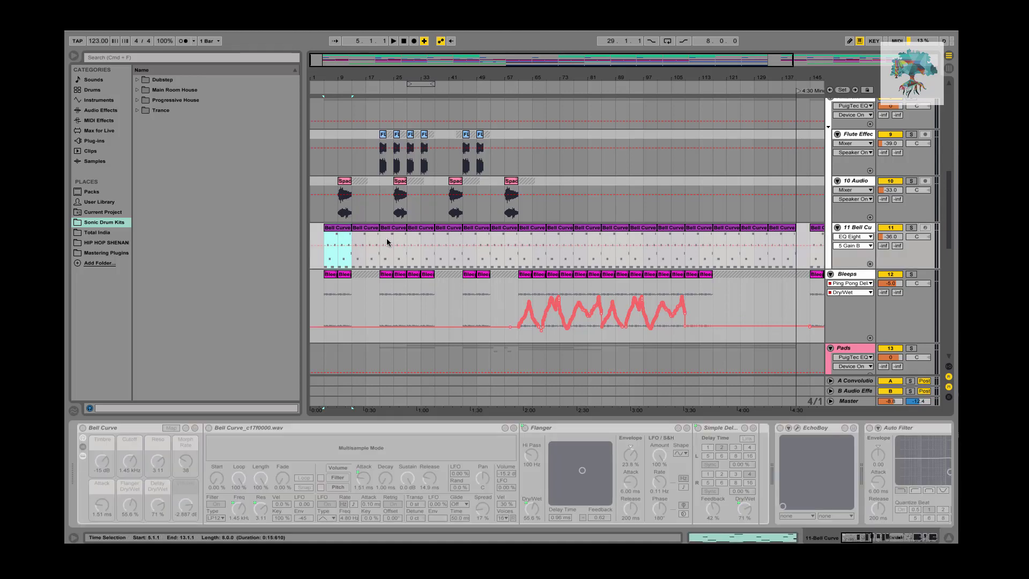
left_click(911, 227)
key("space")
key("space")
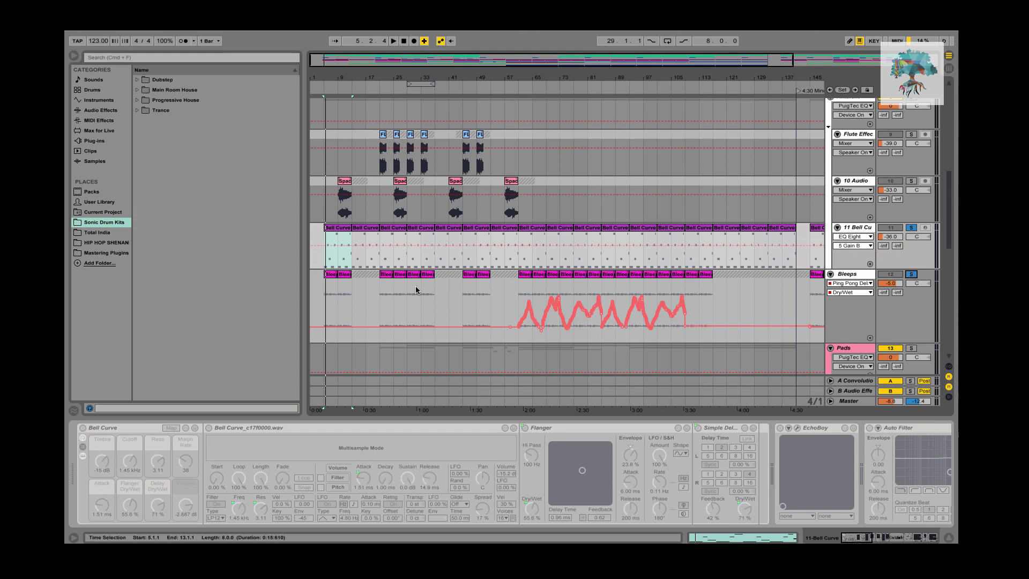
- Inspect the Bleeps track at bar 61, across its empty stretch from bars 117 to 141, and at its opening clip
left_click(527, 275)
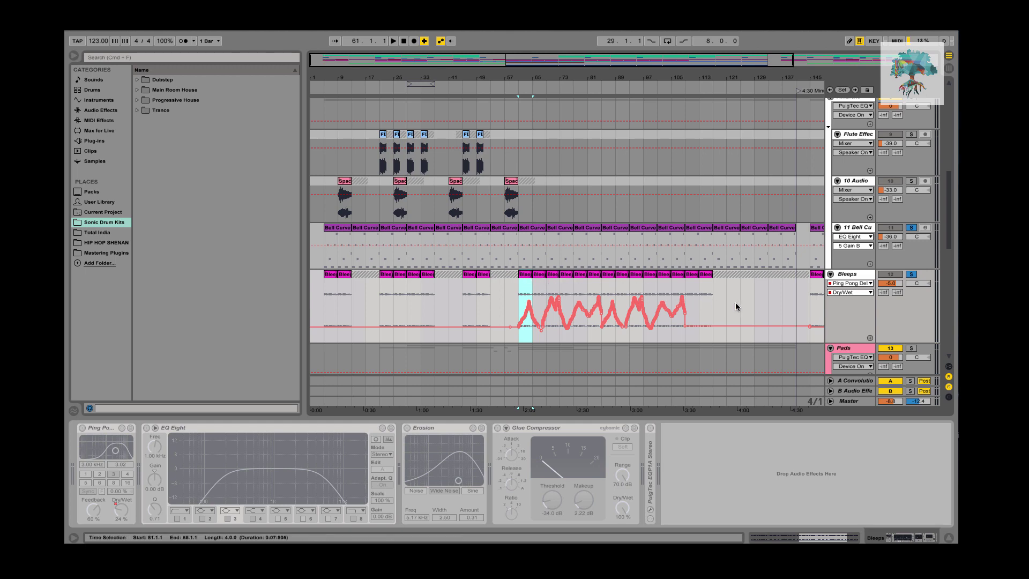
left_click_drag(713, 311, 794, 316)
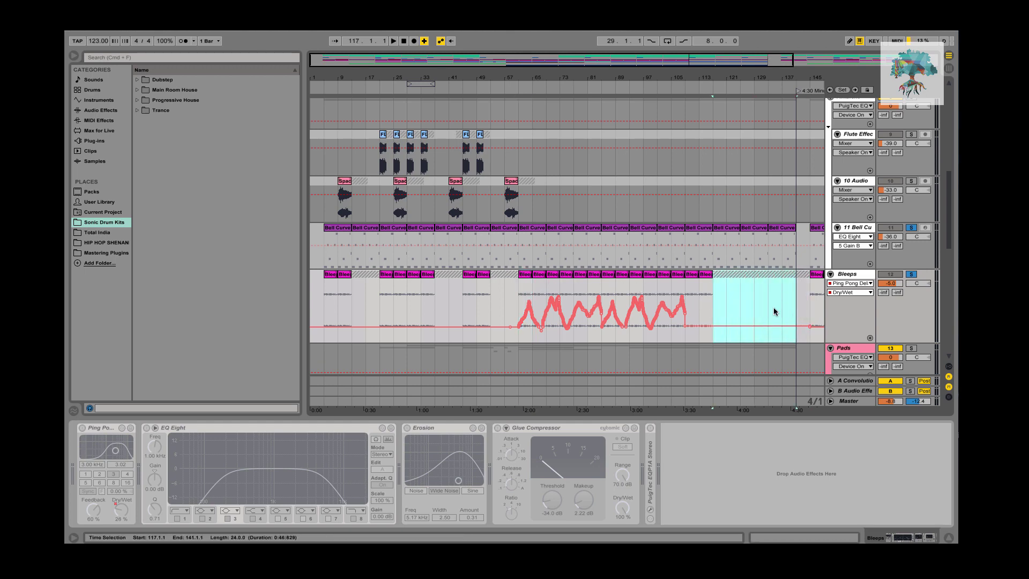
left_click(330, 275)
- Select the first Clap clip at bars 5 to 13 and check the percussion tracks below it
scroll(341, 267, "up", 10)
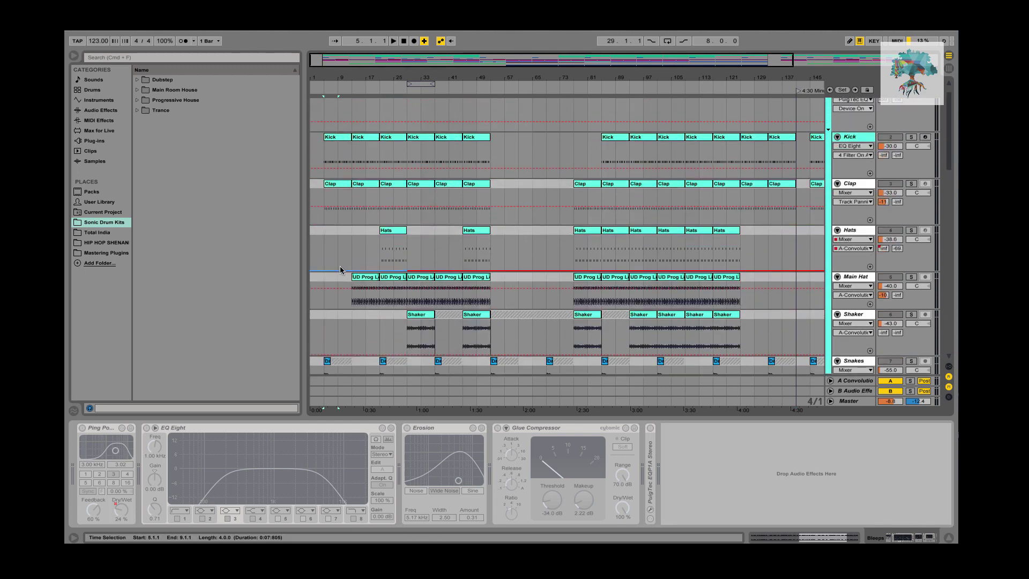
left_click(339, 199)
scroll(338, 214, "down", 2)
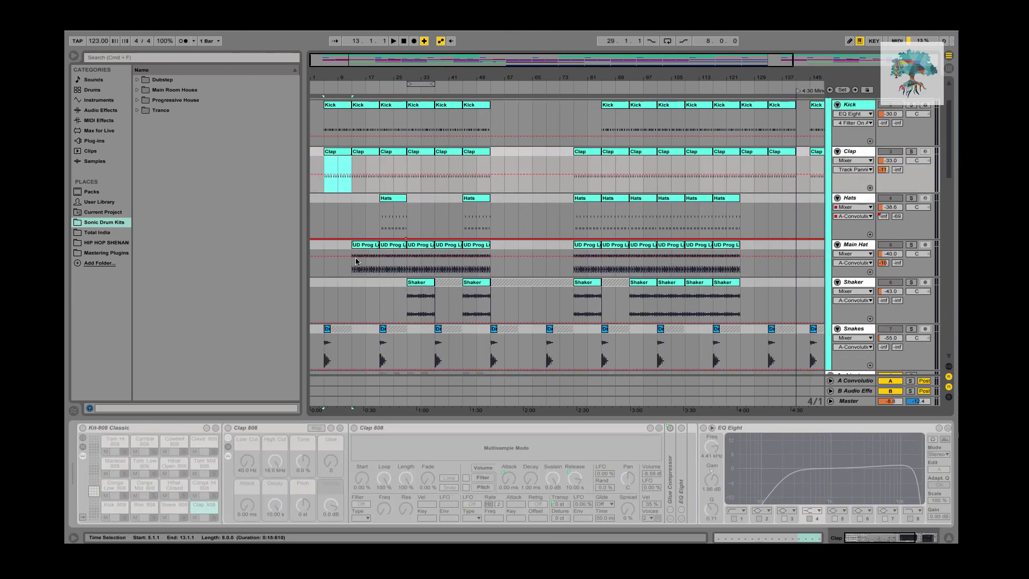
scroll(343, 268, "down", 5)
- Audition the first Snakes clip with its track soloed, and release the solo to hear the full mix
left_click(852, 189)
scroll(700, 259, "right", 5)
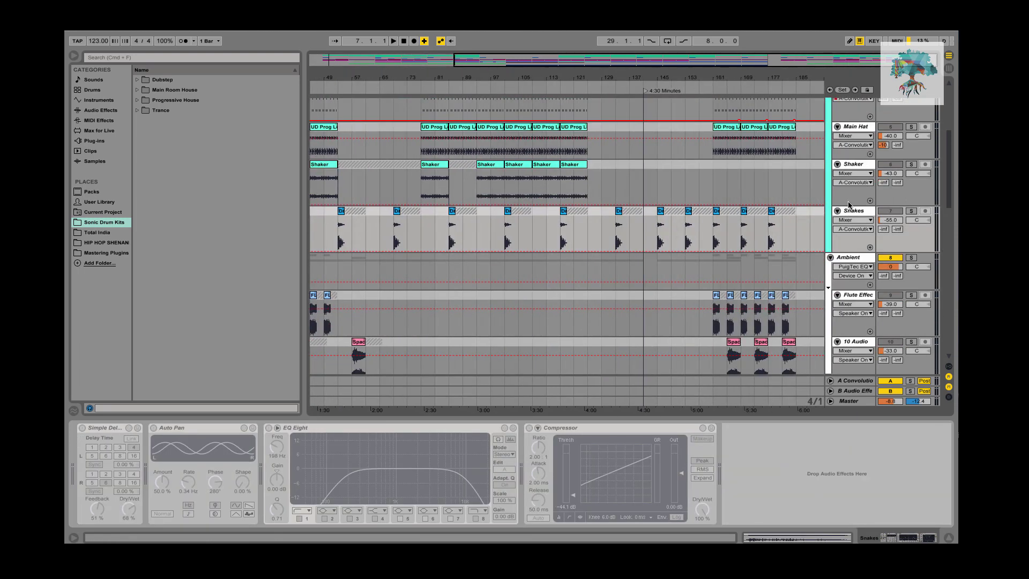
scroll(681, 223, "left", 5)
key("space")
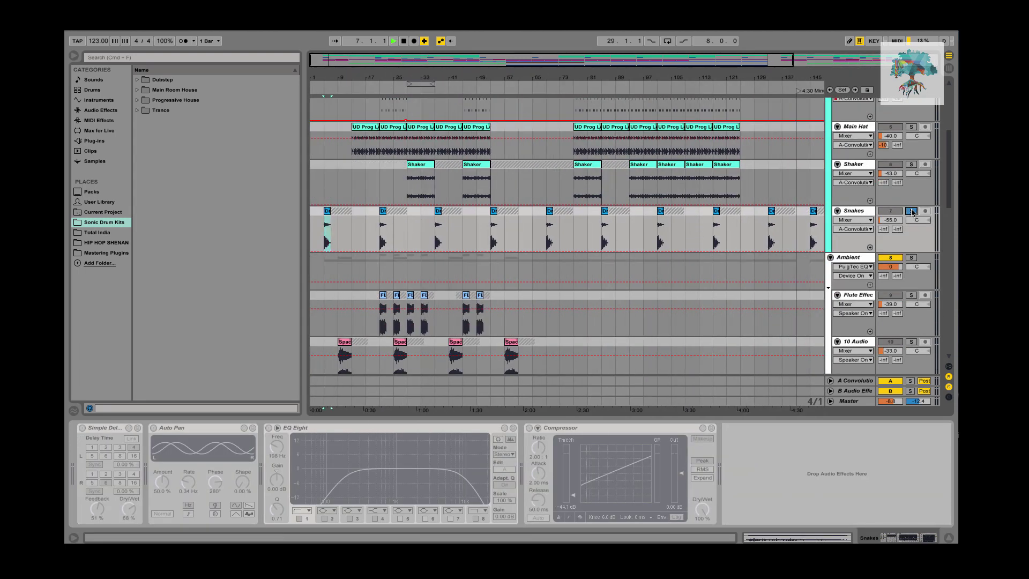
left_click(911, 212)
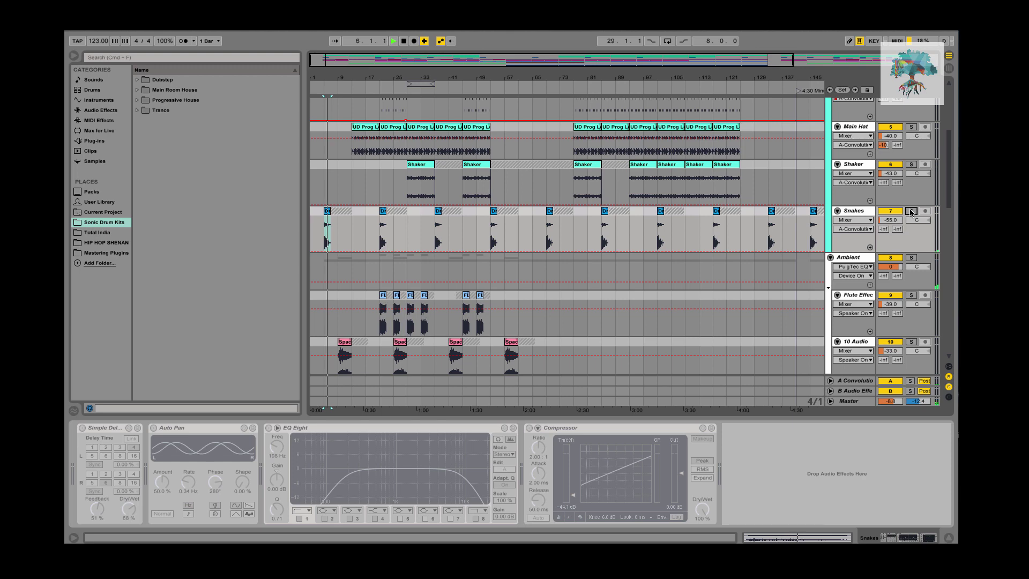
- Audition the clip at bars 9 to 13 on the 10 Audio track in solo, and release the solo
scroll(349, 286, "down", 5)
left_click(346, 278)
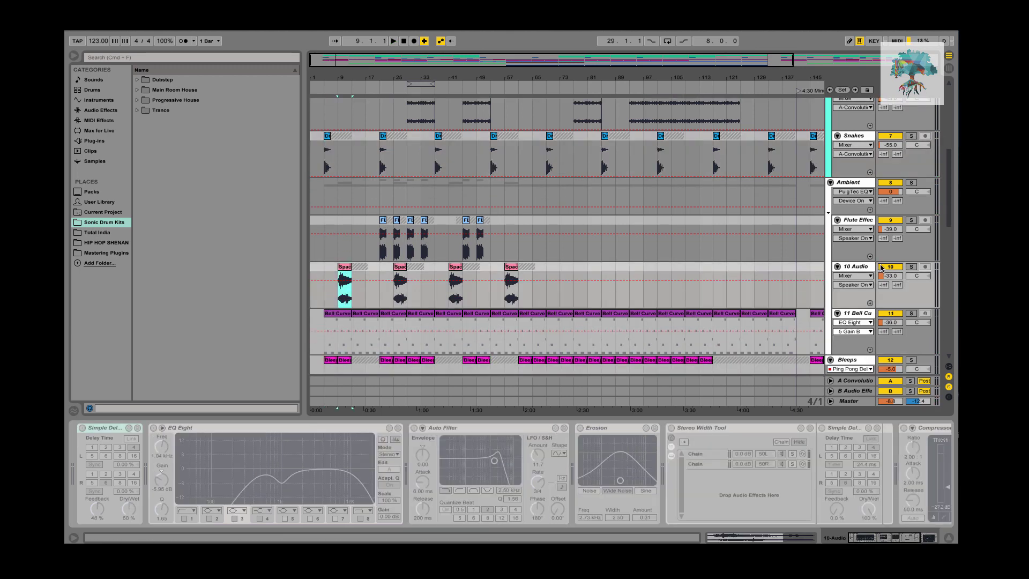
left_click(910, 271)
key("space")
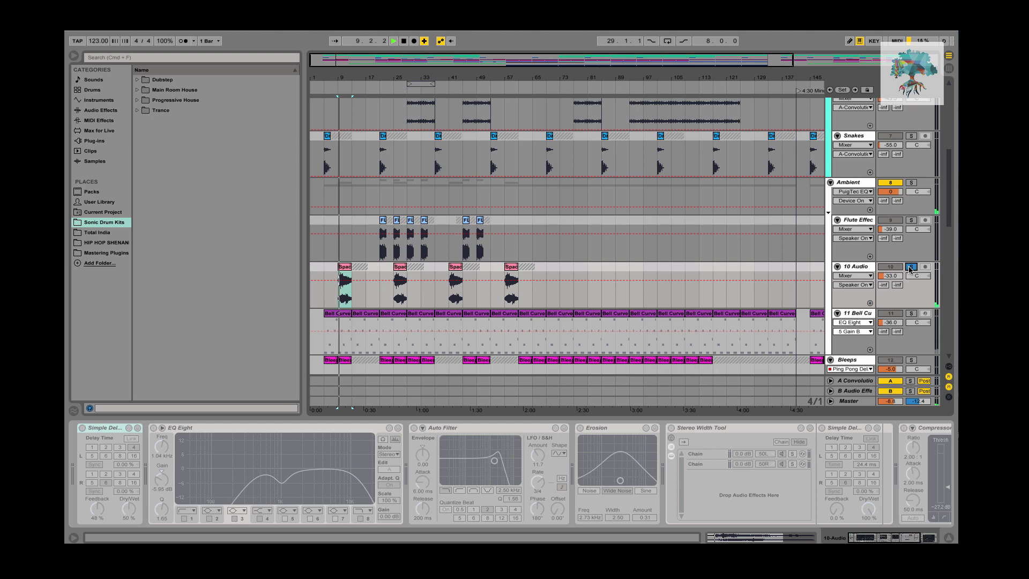
left_click(909, 270)
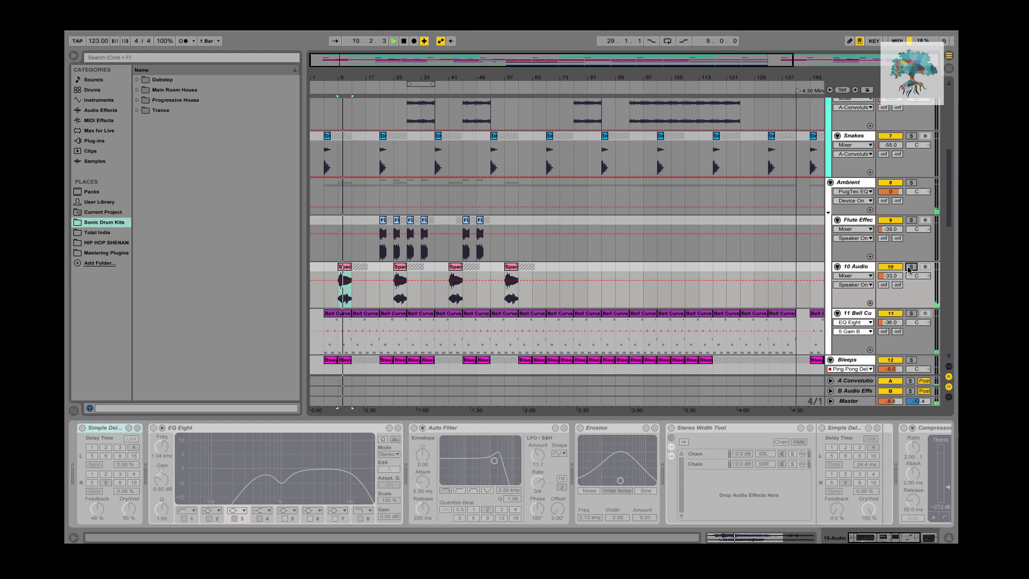
- Raise the Master track volume to -4.4 during playback
scroll(549, 303, "down", 5)
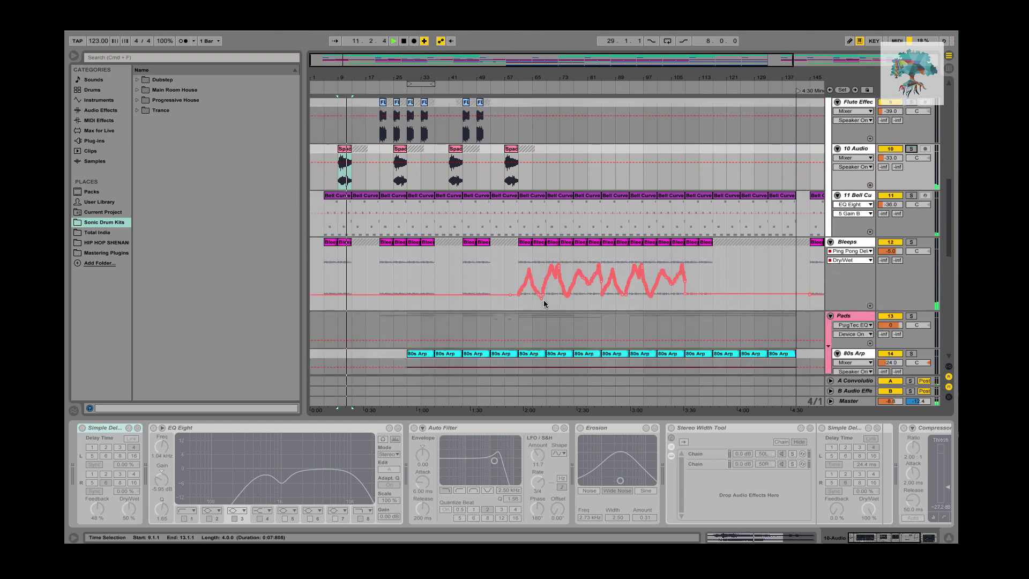
scroll(550, 303, "up", 10)
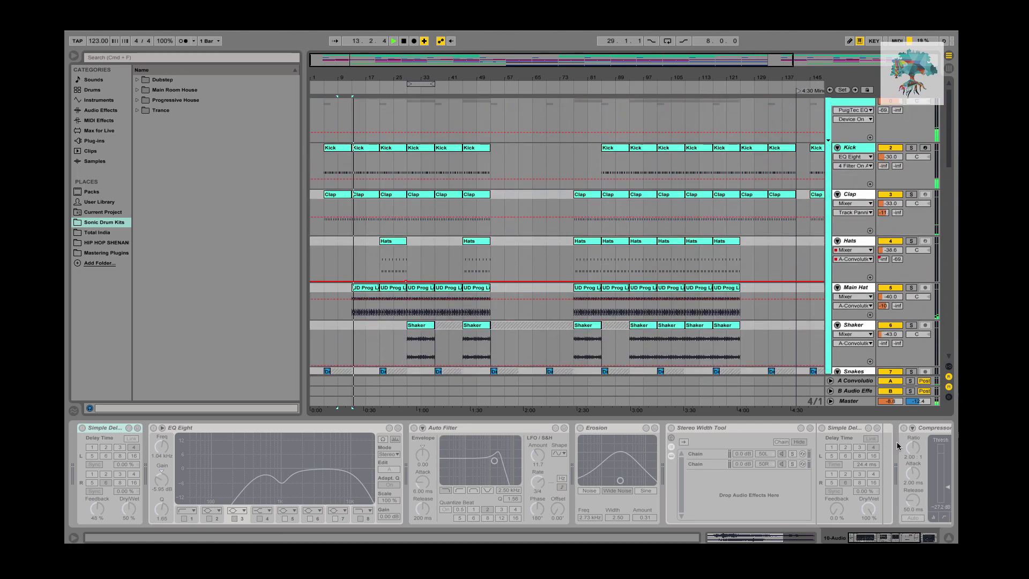
left_click_drag(889, 406, 885, 402)
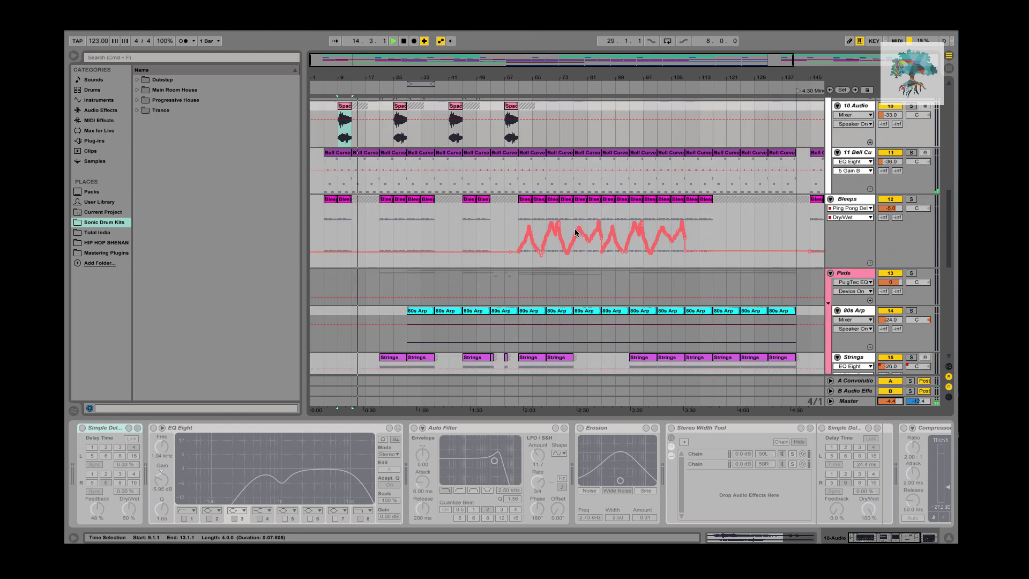
- Place the insert marker at bar 13 on the 16 Strings track and check what enters there on the surrounding tracks
scroll(577, 241, "down", 5)
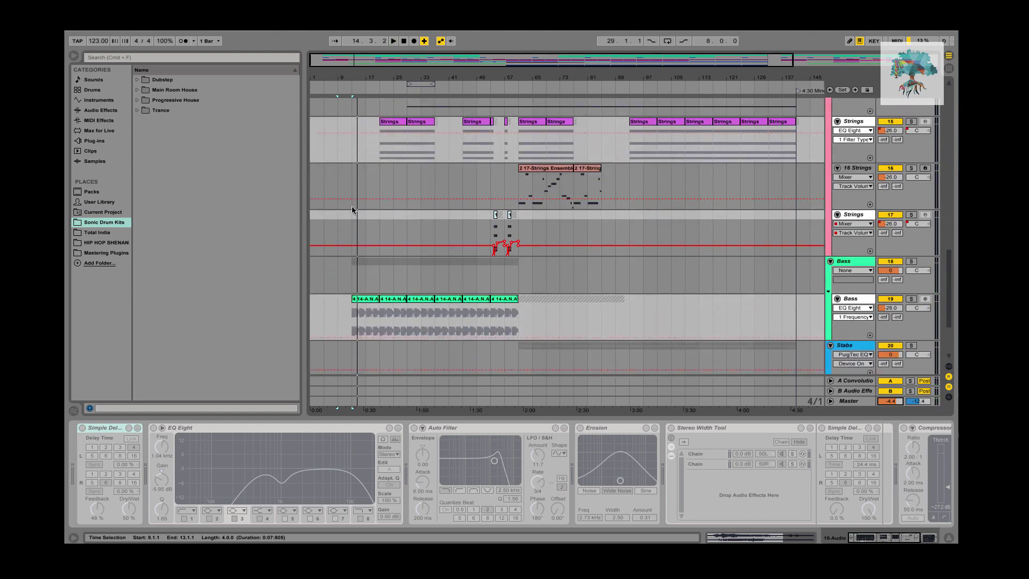
left_click(353, 185)
scroll(378, 328, "up", 5)
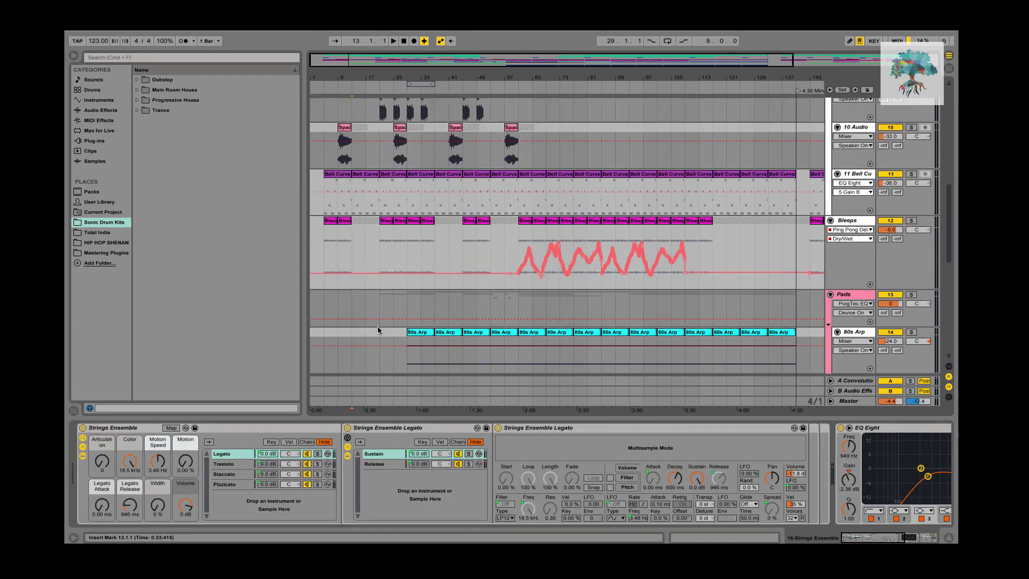
scroll(377, 328, "up", 2)
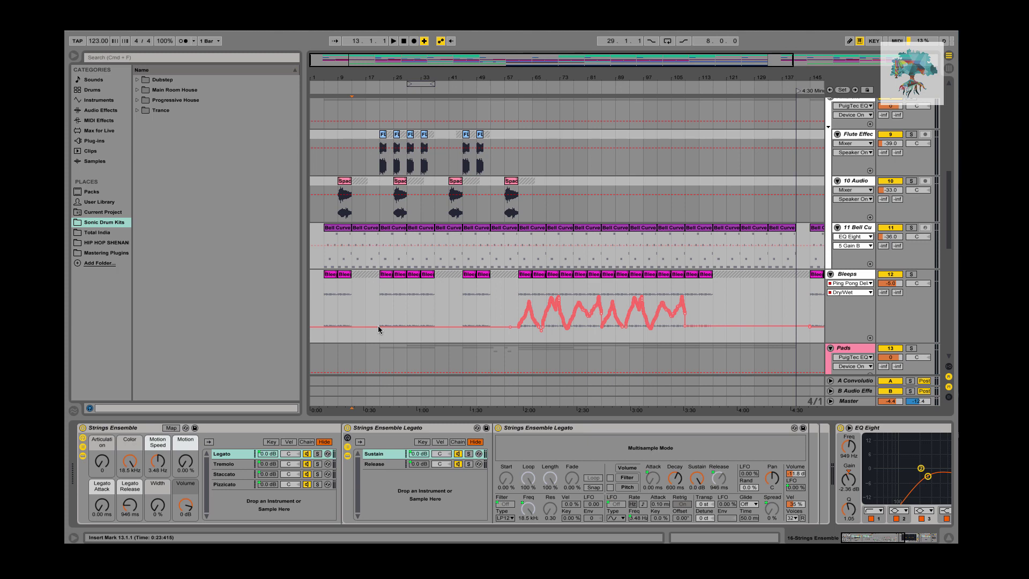
scroll(372, 272, "down", 5)
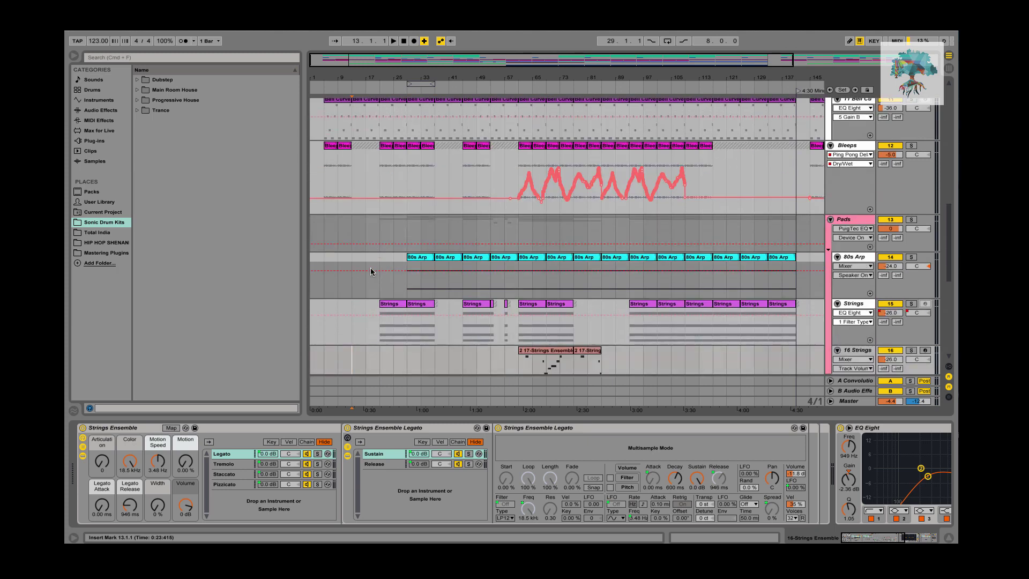
- Select the empty bars 5 to 13 across the pad tracks and compare them with the ambient tracks above
left_click_drag(327, 233, 346, 232)
scroll(358, 243, "up", 6)
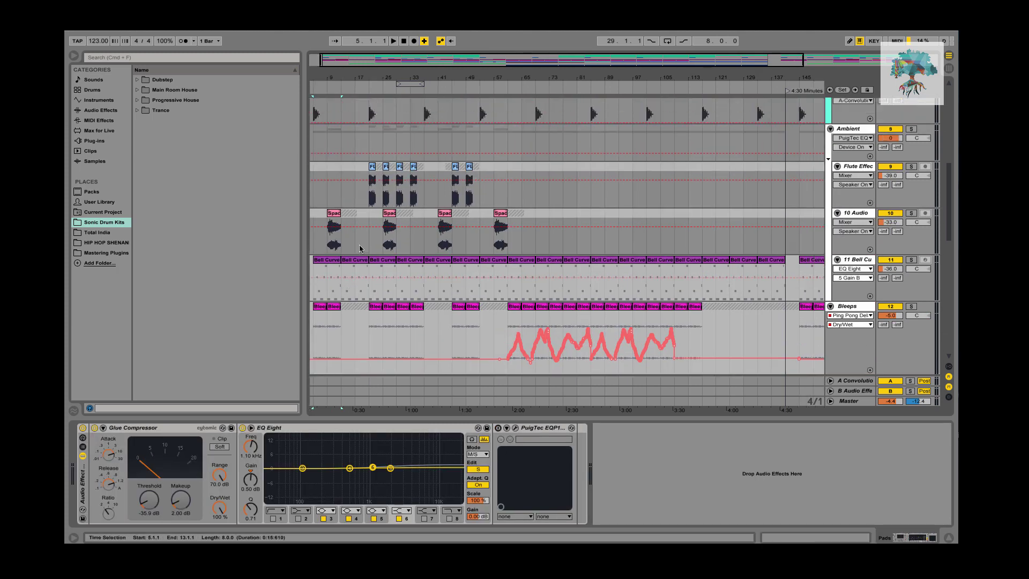
scroll(350, 278, "down", 4)
scroll(354, 276, "down", 3)
scroll(378, 249, "up", 4)
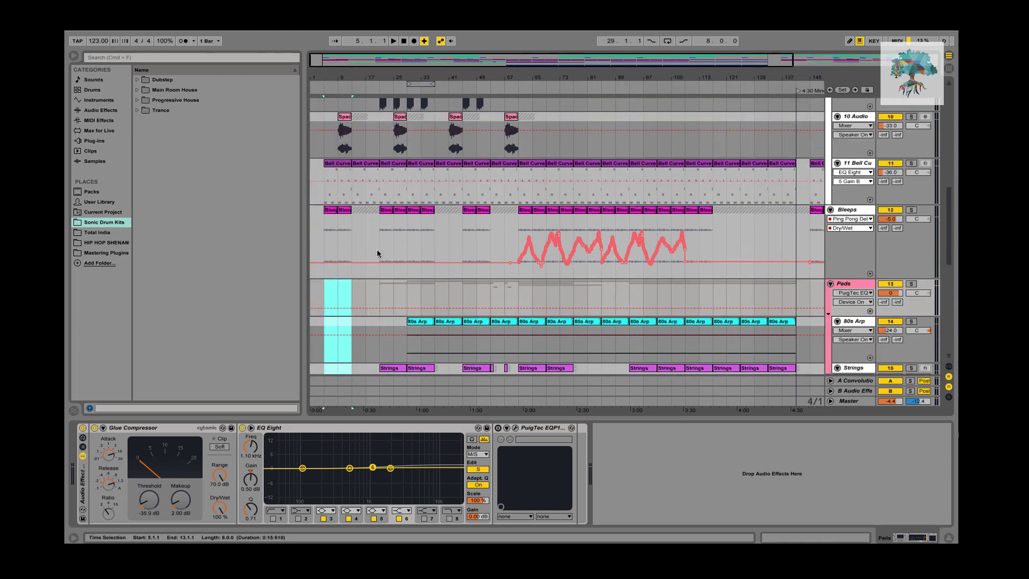
- Play the song from the Bleeps clip at bar 21 and examine the ambient and strings clips entering there
left_click(386, 210)
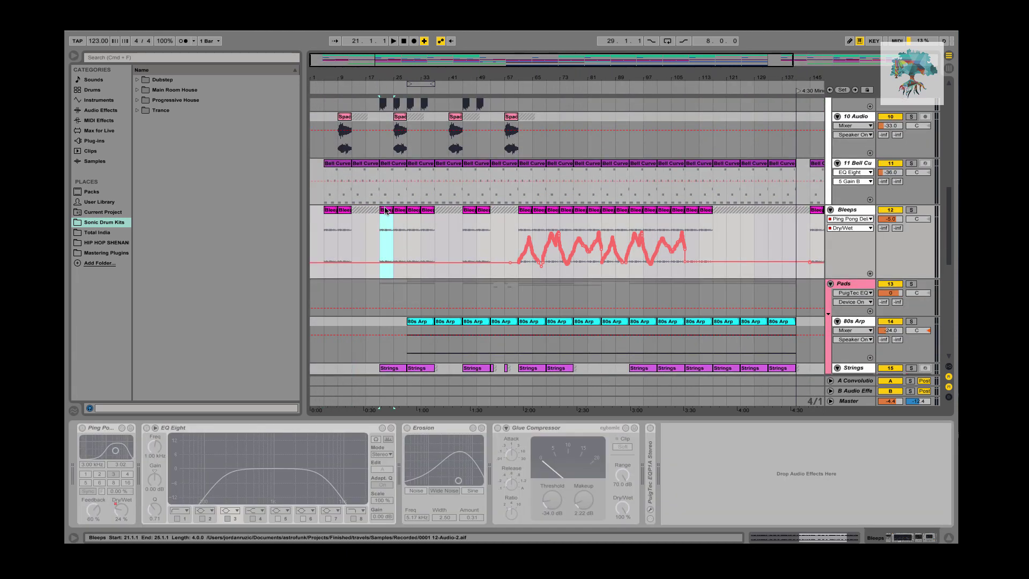
key("space")
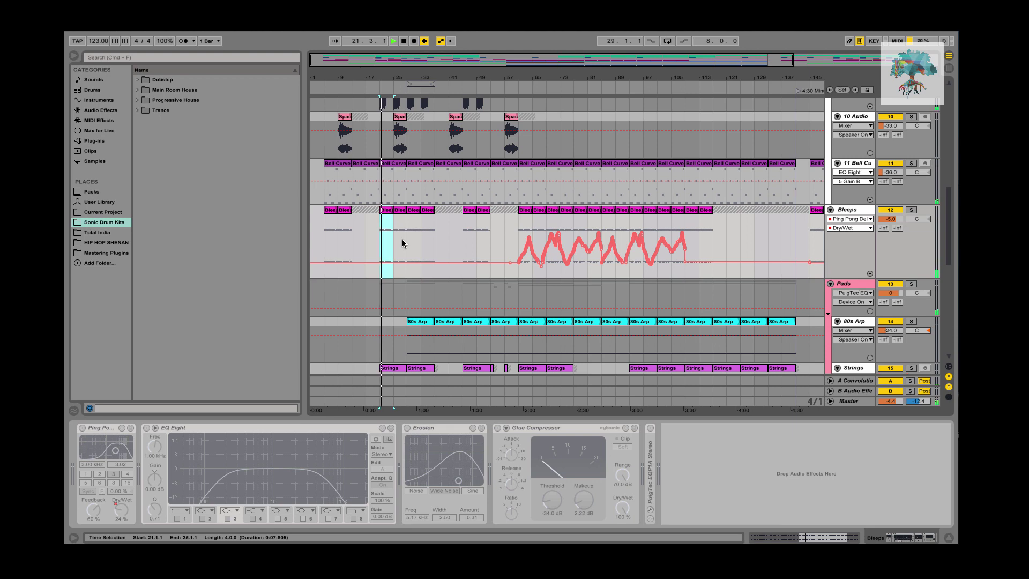
scroll(403, 241, "down", 3)
scroll(403, 242, "down", 3)
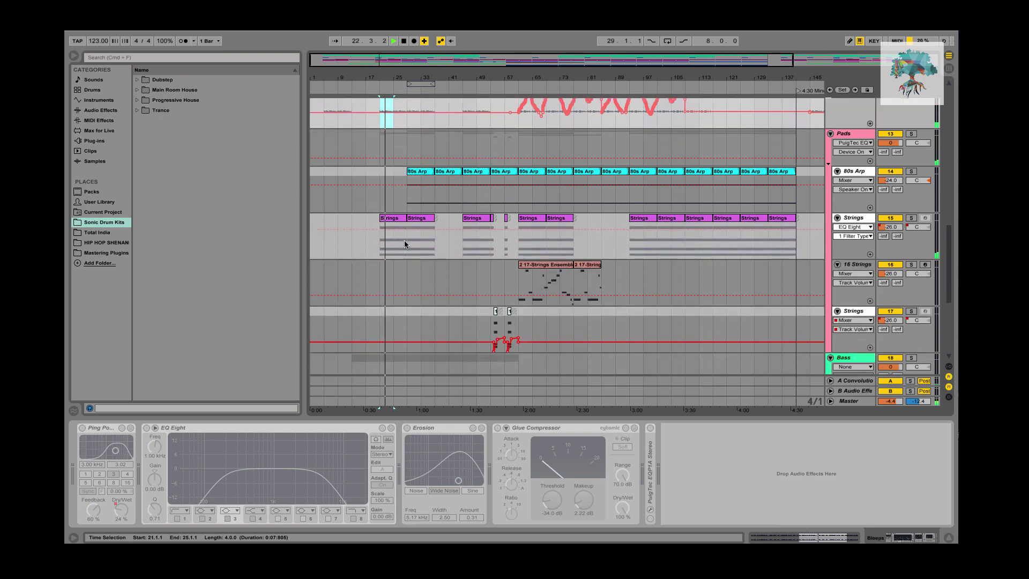
scroll(404, 244, "down", 4)
scroll(404, 243, "up", 10)
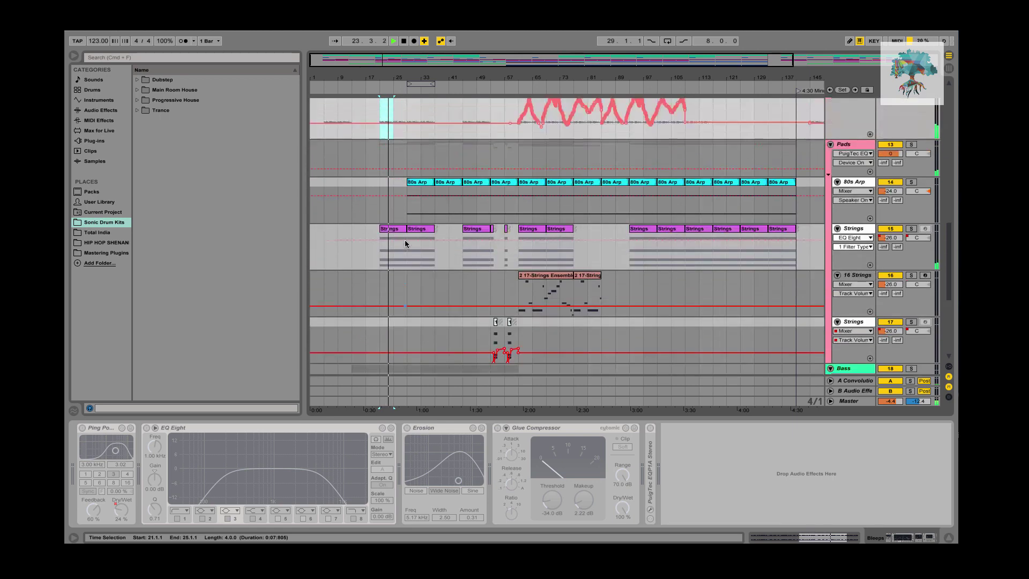
scroll(405, 243, "up", 5)
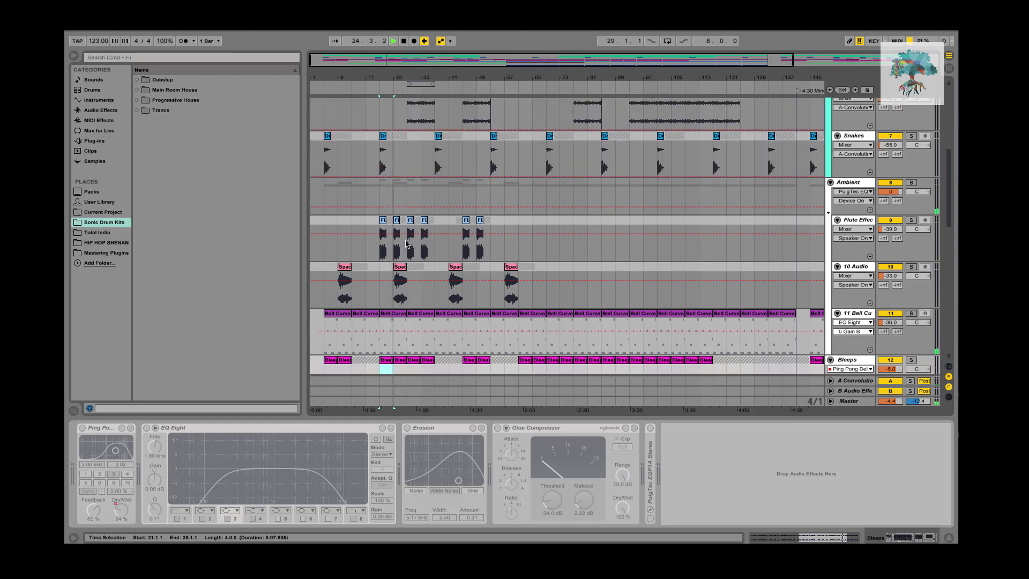
scroll(405, 243, "down", 7)
scroll(405, 241, "down", 5)
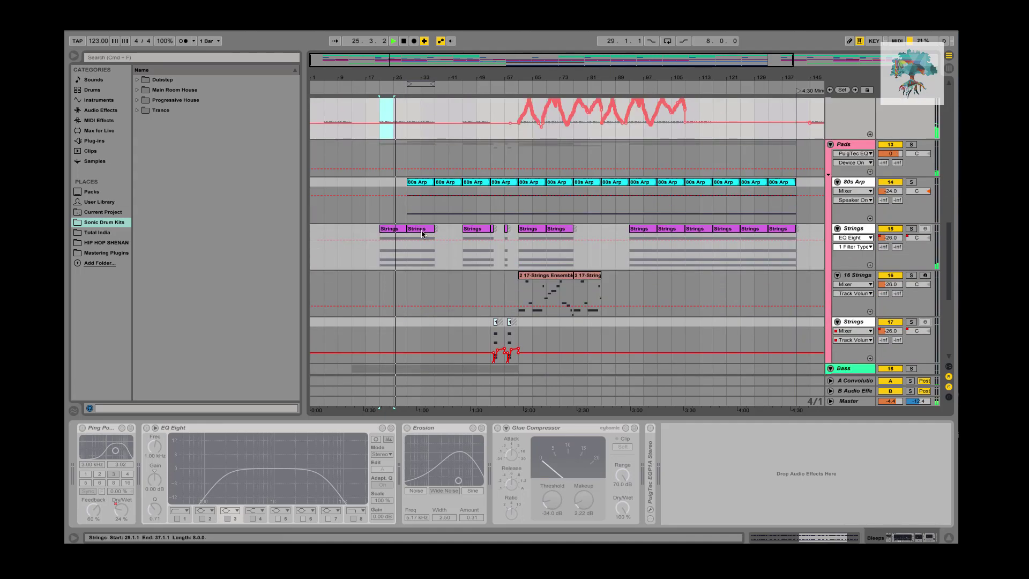
- Review the bleeps and pad tracks during playback, then select the first 80s Arp clip at bar 29 and stop
scroll(421, 233, "up", 3)
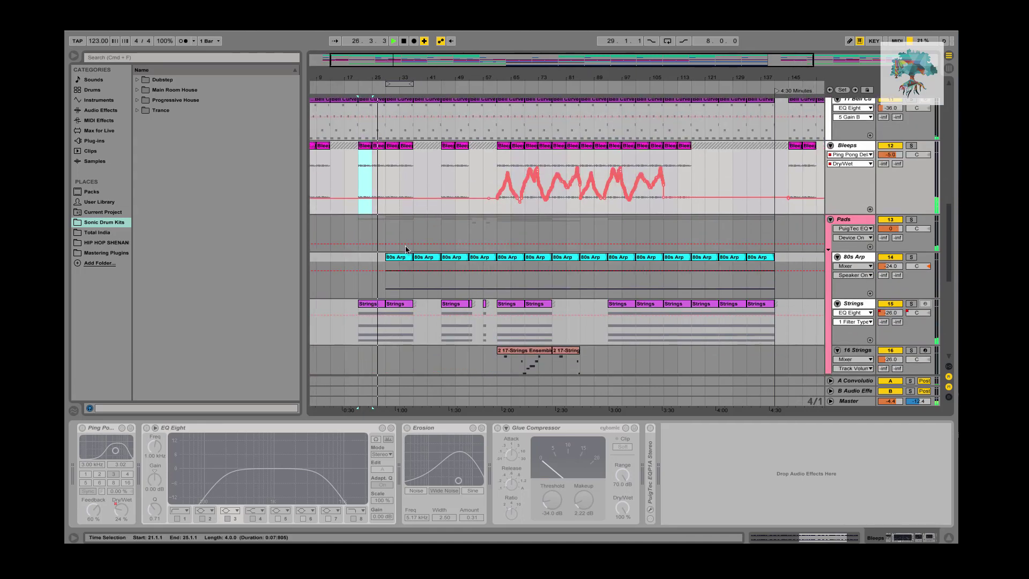
scroll(406, 251, "down", 3)
scroll(406, 249, "up", 1)
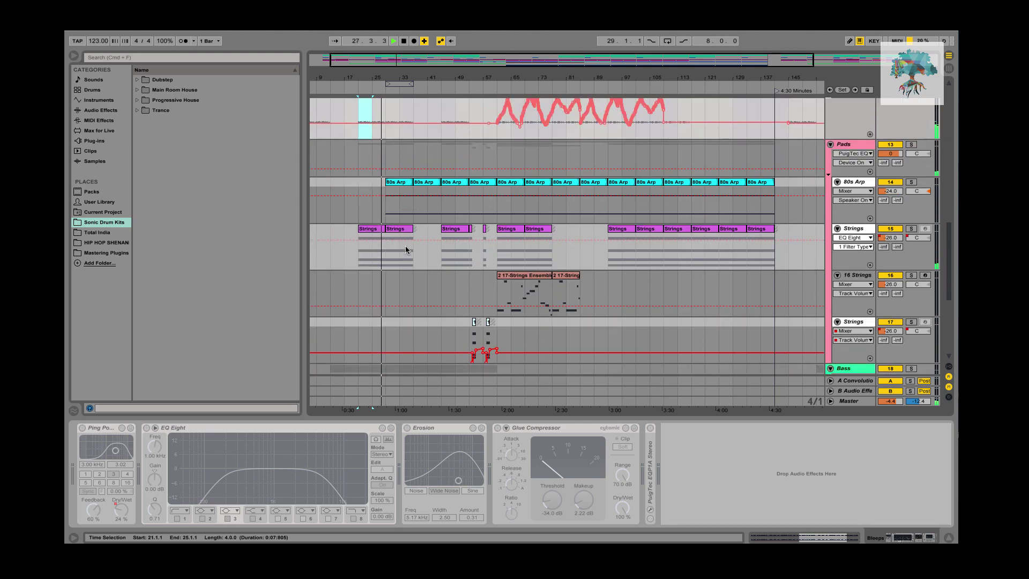
scroll(406, 249, "up", 3)
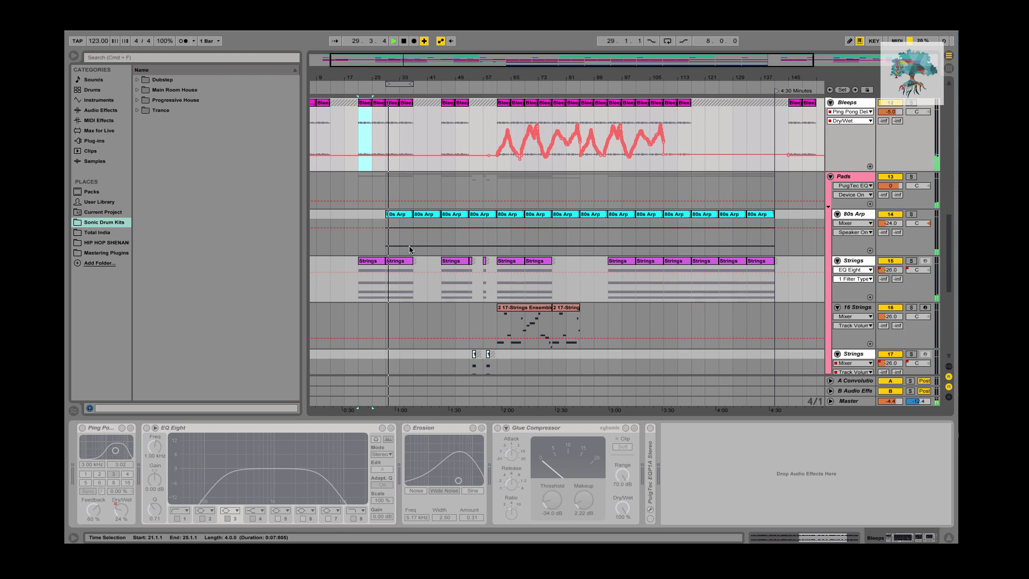
left_click(402, 233)
key("space")
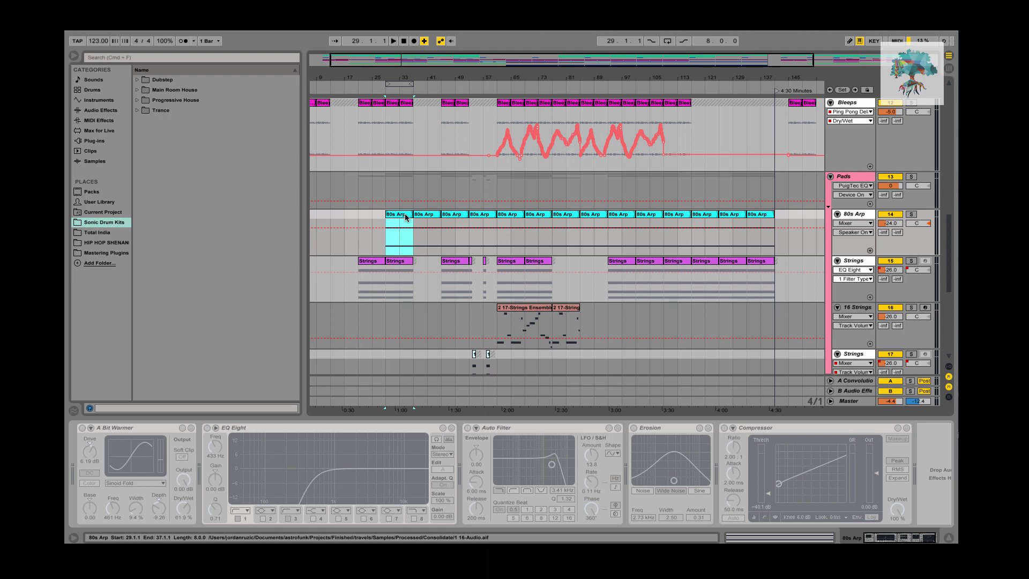
- Select the empty bars 37 to 41 on the Hats track and compare them with the neighbouring percussion tracks
scroll(423, 209, "up", 10)
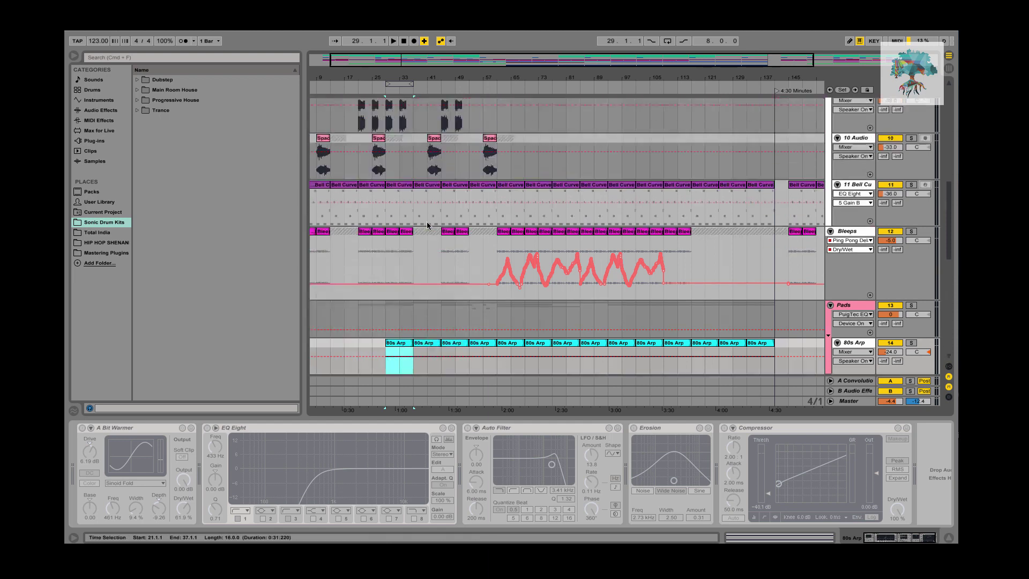
left_click(419, 142)
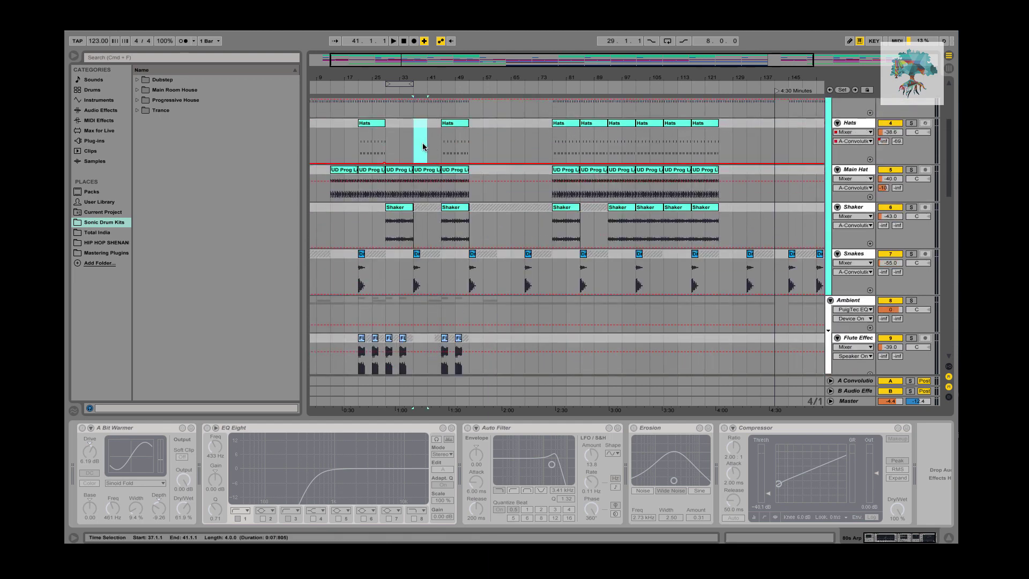
scroll(421, 172, "up", 5)
scroll(425, 202, "down", 5)
scroll(424, 203, "down", 3)
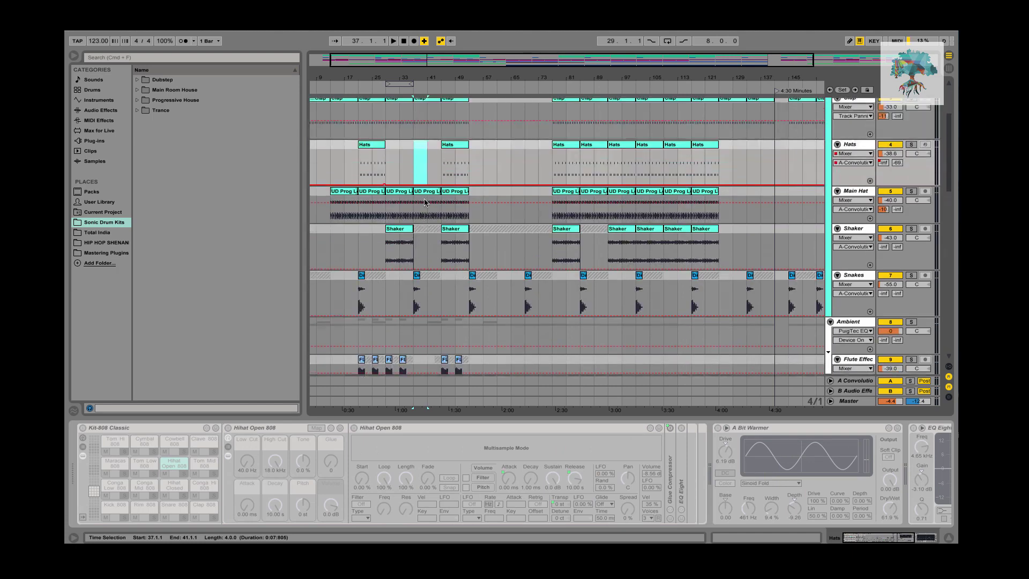
scroll(424, 203, "up", 3)
scroll(418, 201, "down", 4)
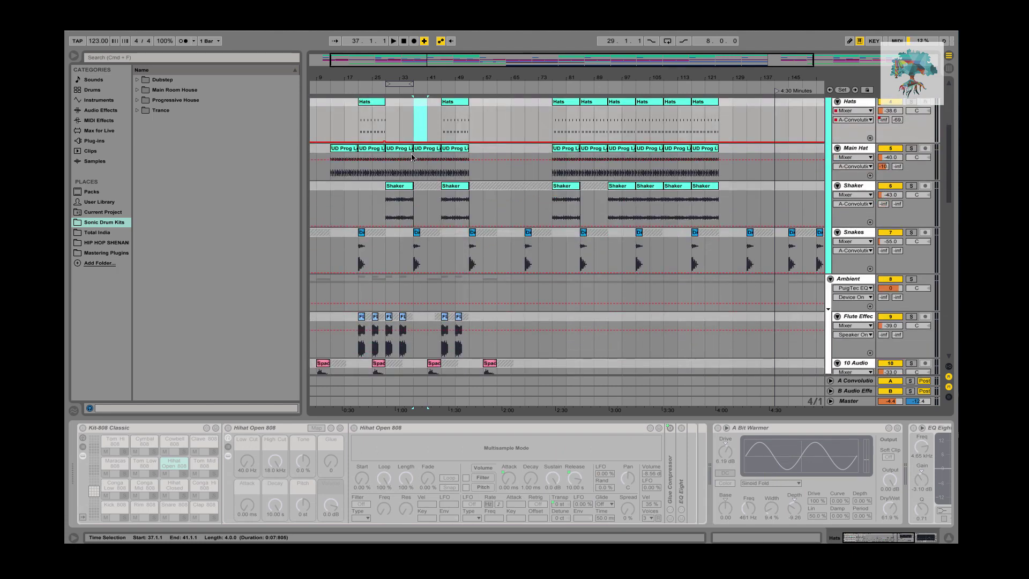
- Play the song from the Shaker clip at bar 29 and examine which clips sound there across all track groups
left_click(397, 208)
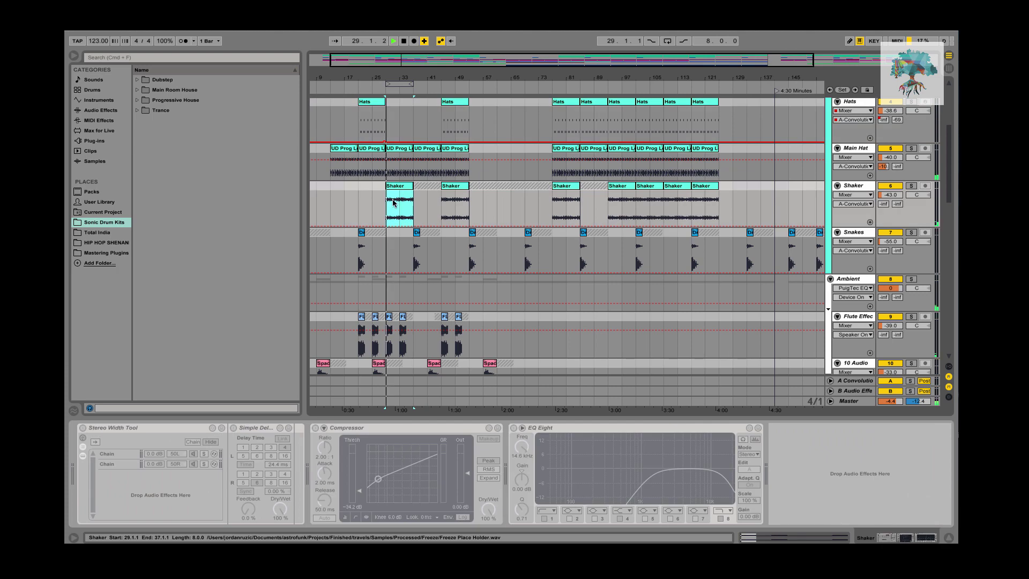
key("space")
scroll(415, 217, "down", 10)
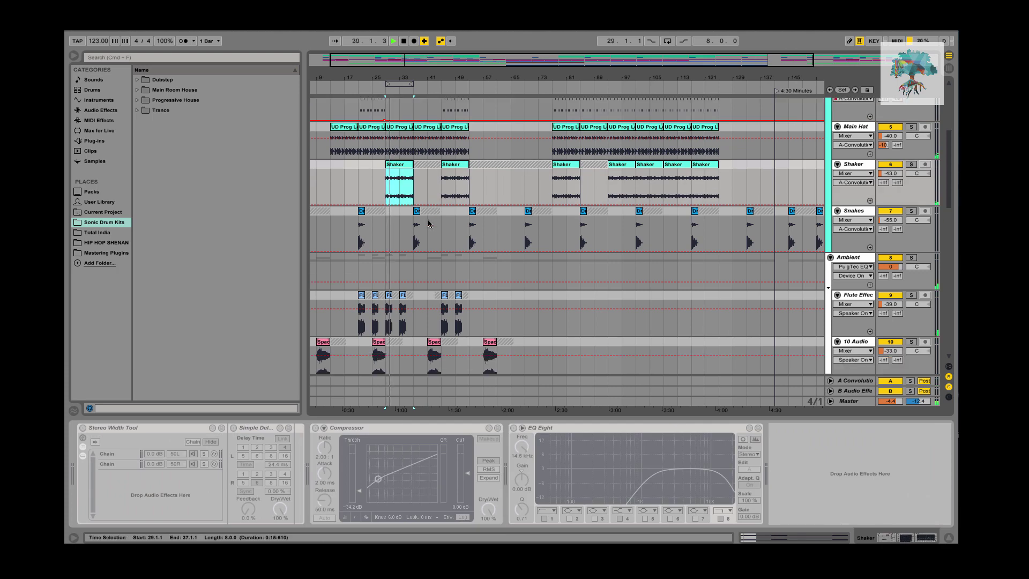
scroll(427, 225, "down", 8)
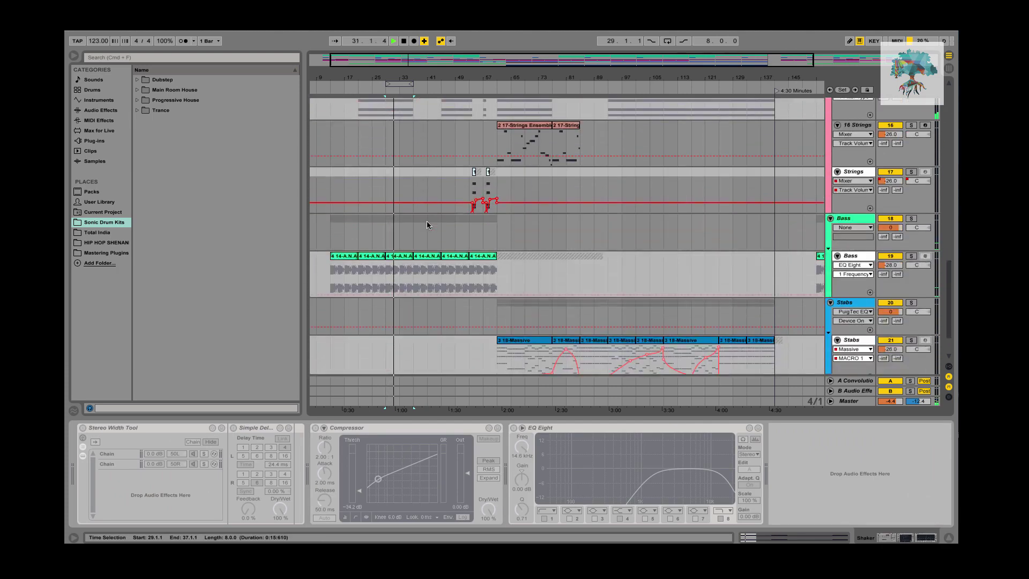
scroll(427, 223, "up", 7)
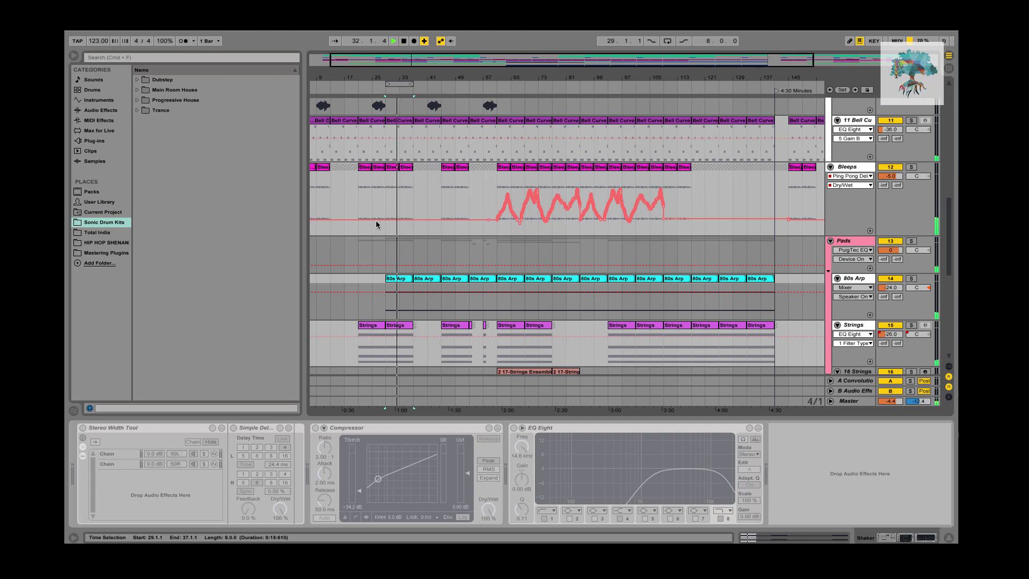
scroll(378, 221, "up", 5)
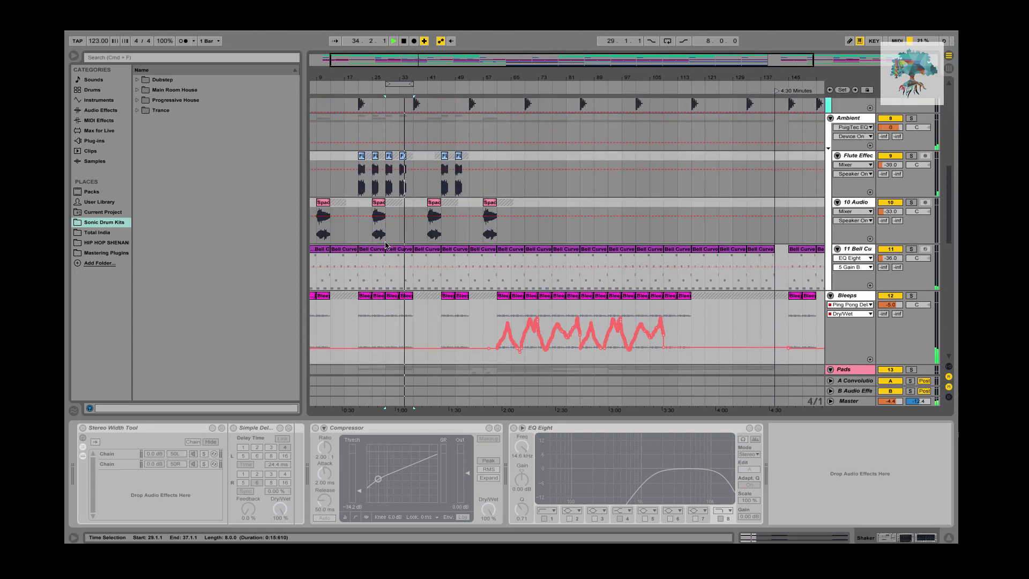
scroll(391, 245, "up", 5)
scroll(391, 245, "up", 2)
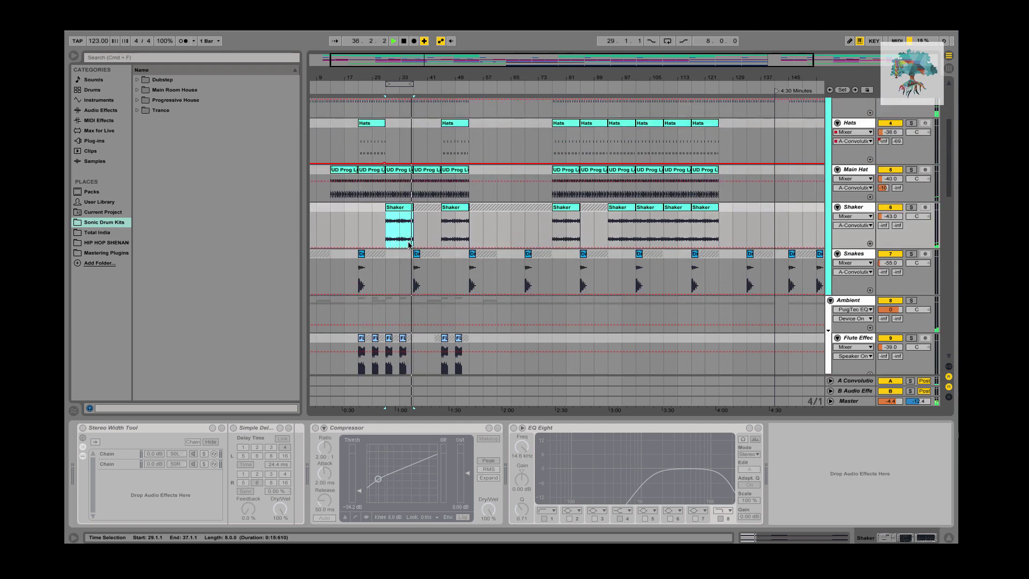
- Check the 80s Arp and Strings tracks from bar 37 and select the empty bars 37 to 45 on the Bleeps track
scroll(408, 245, "down", 10)
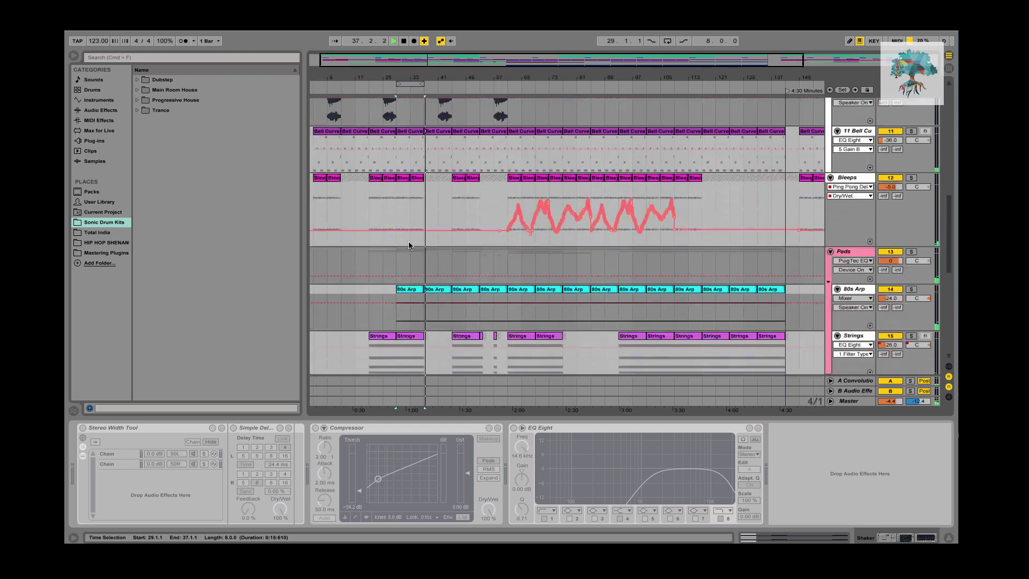
left_click(437, 210)
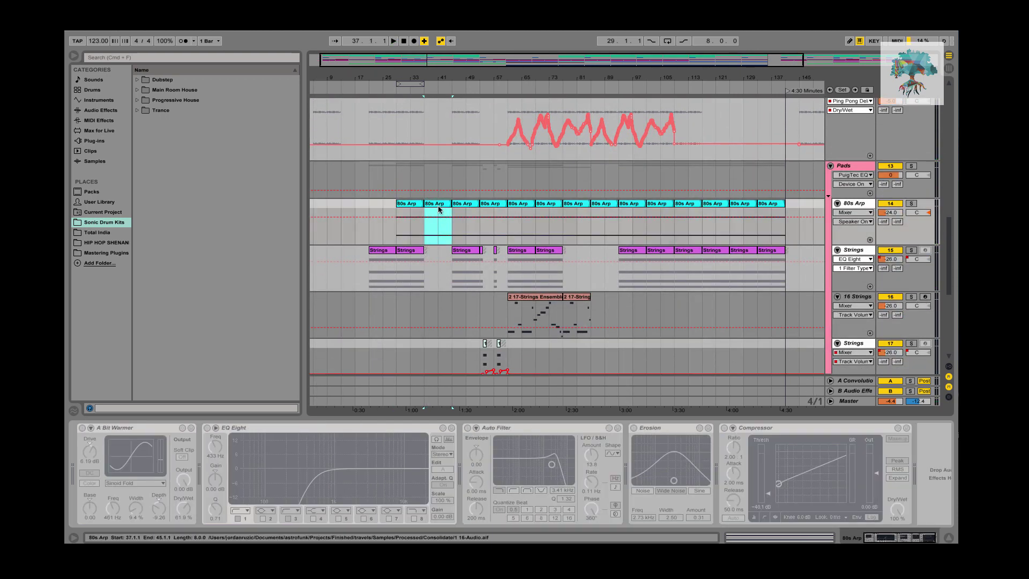
scroll(437, 261, "down", 1)
left_click(436, 261)
scroll(435, 265, "up", 8)
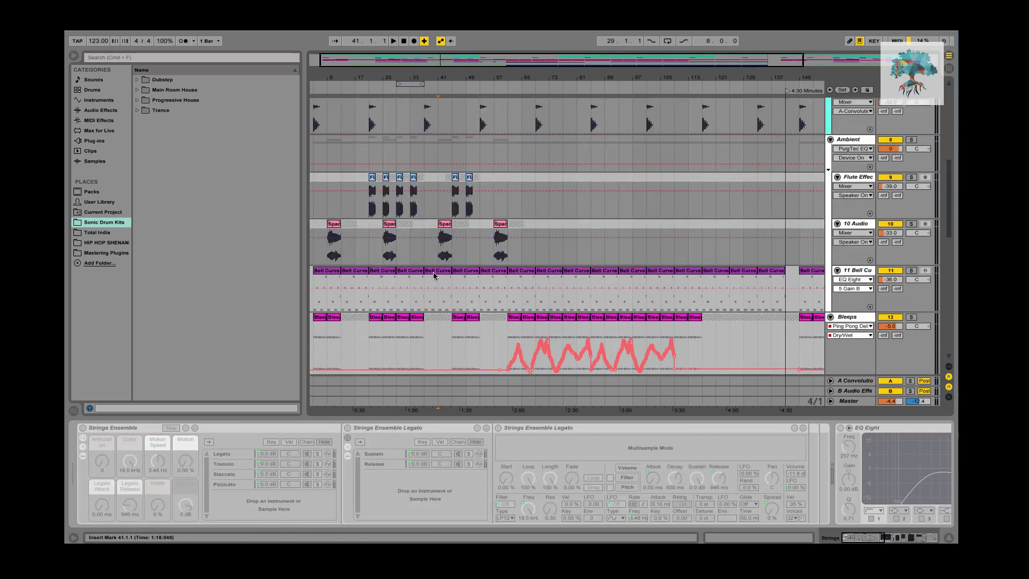
left_click(417, 318)
left_click(400, 317)
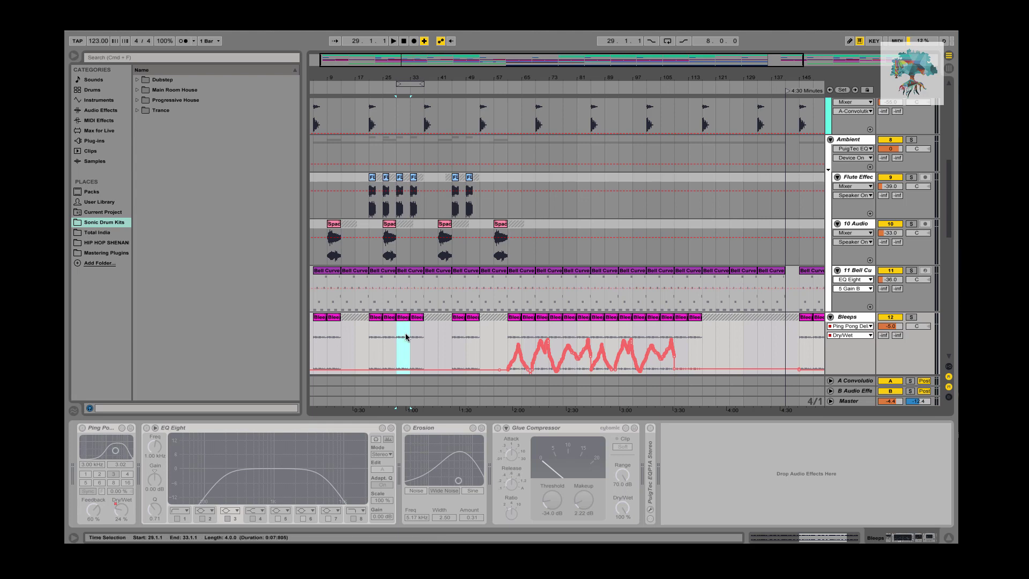
left_click_drag(427, 335, 450, 337)
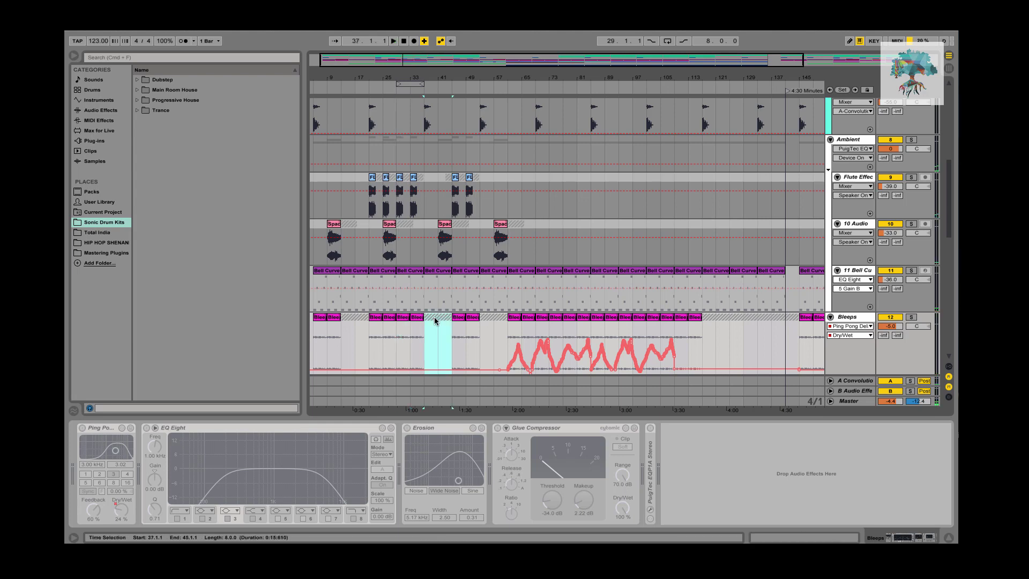
- Select the Clap clip at bar 37 and audition the thinned-out section from there
scroll(447, 341, "up", 4)
scroll(447, 342, "up", 1)
left_click(457, 119)
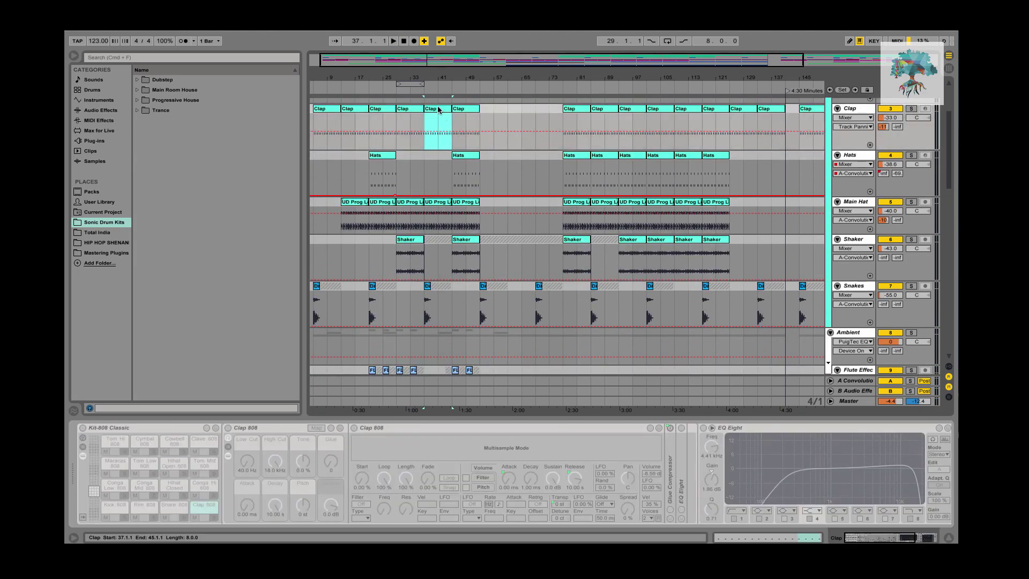
key("space")
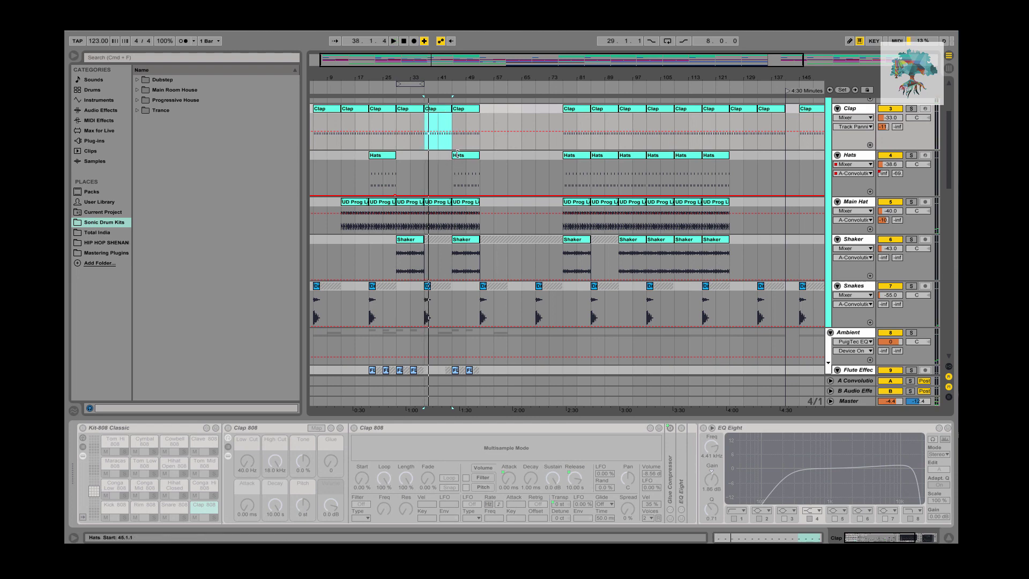
- Play the song from the Hats clip at bar 45 and check the ambient and arp clips sounding there
left_click(457, 155)
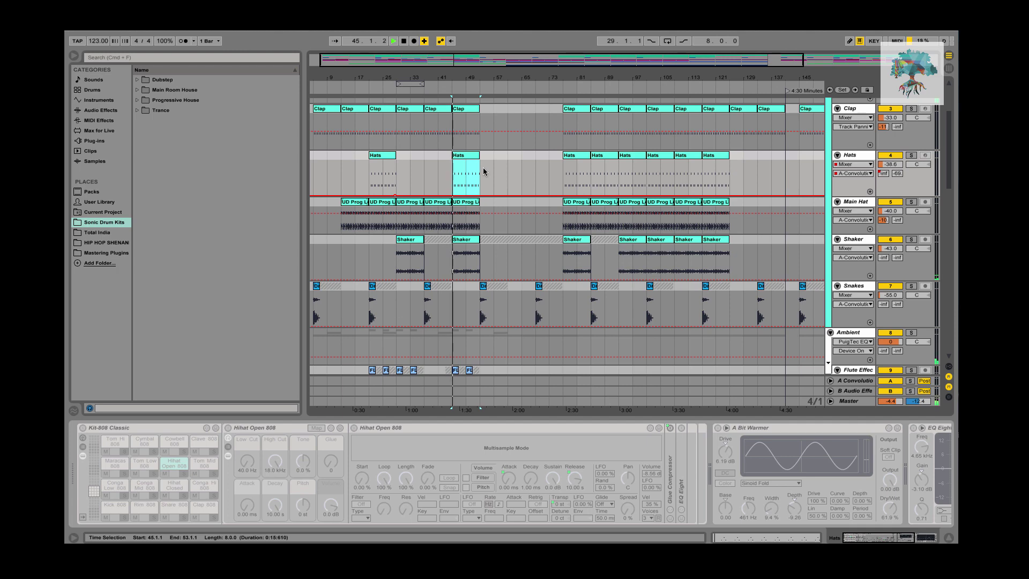
scroll(484, 171, "down", 6)
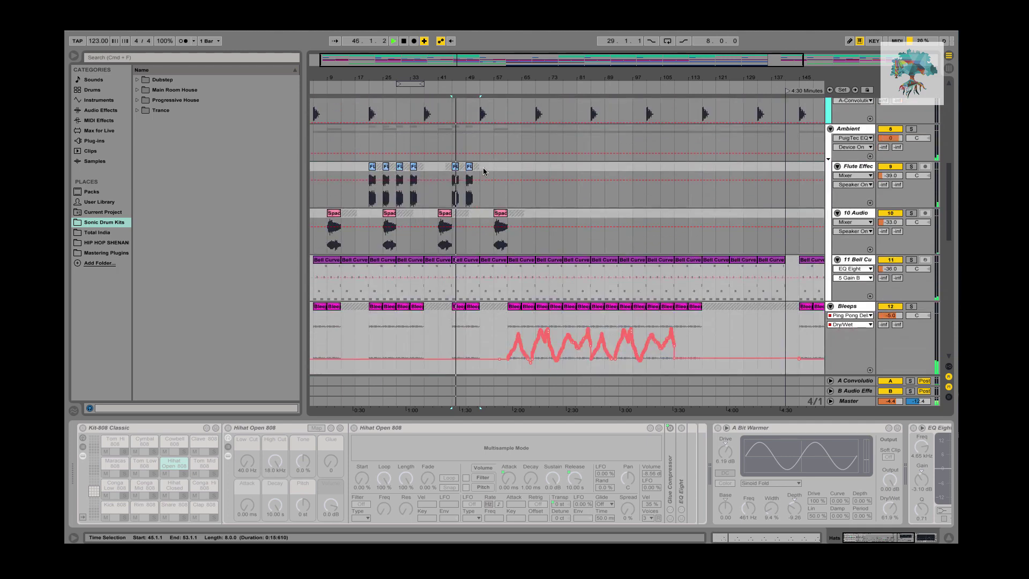
scroll(483, 172, "down", 3)
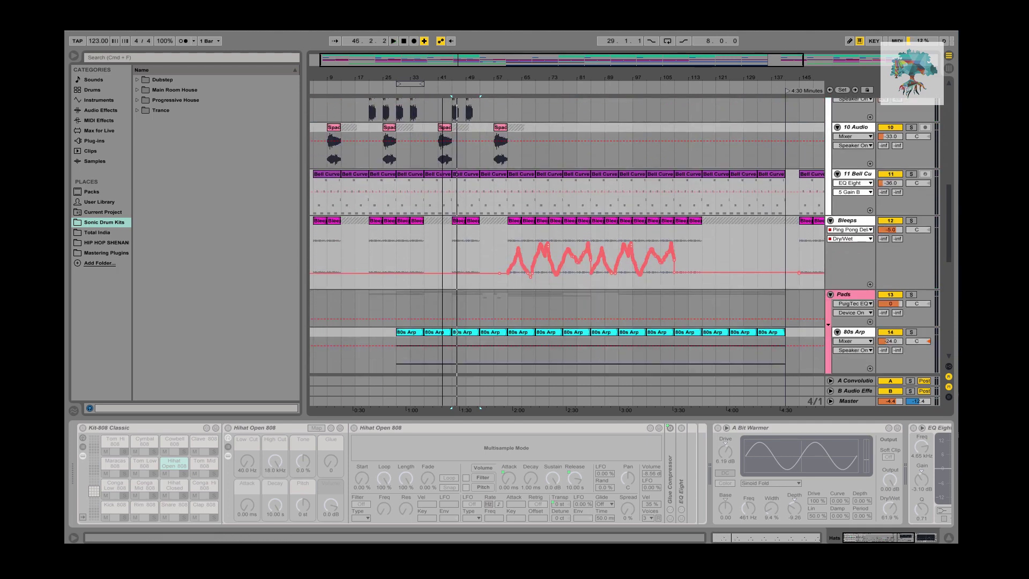
- Select the gap between the Bleeps clips from bar 37 to 45 and compare it with the preceding bars
scroll(450, 179, "up", 3)
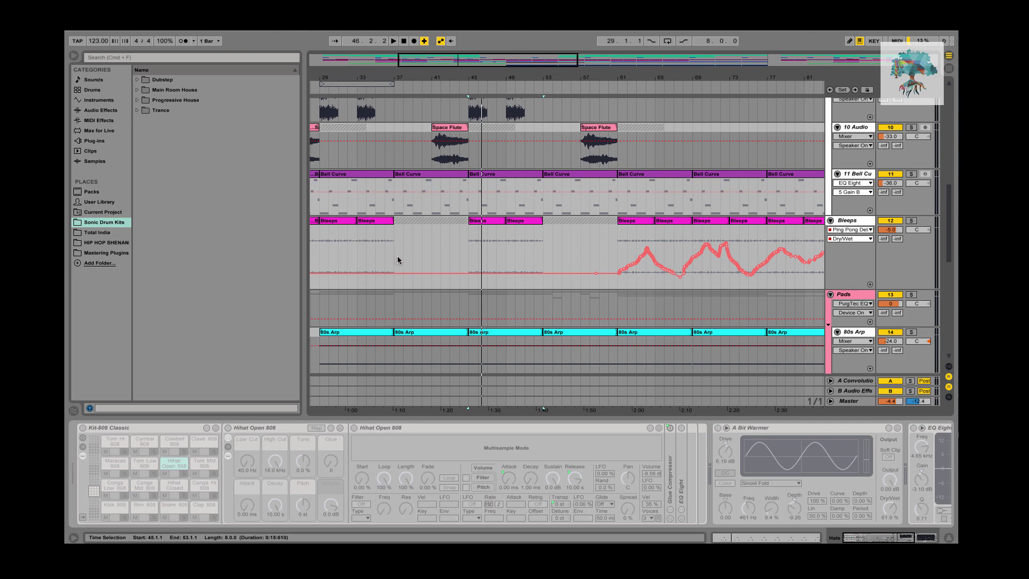
left_click_drag(395, 257, 465, 263)
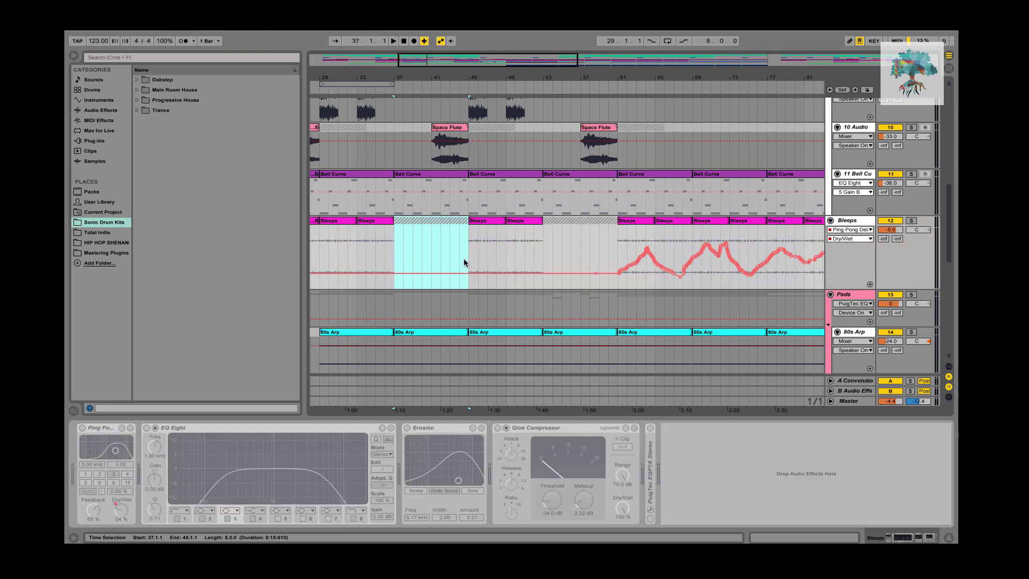
scroll(413, 239, "left", 5)
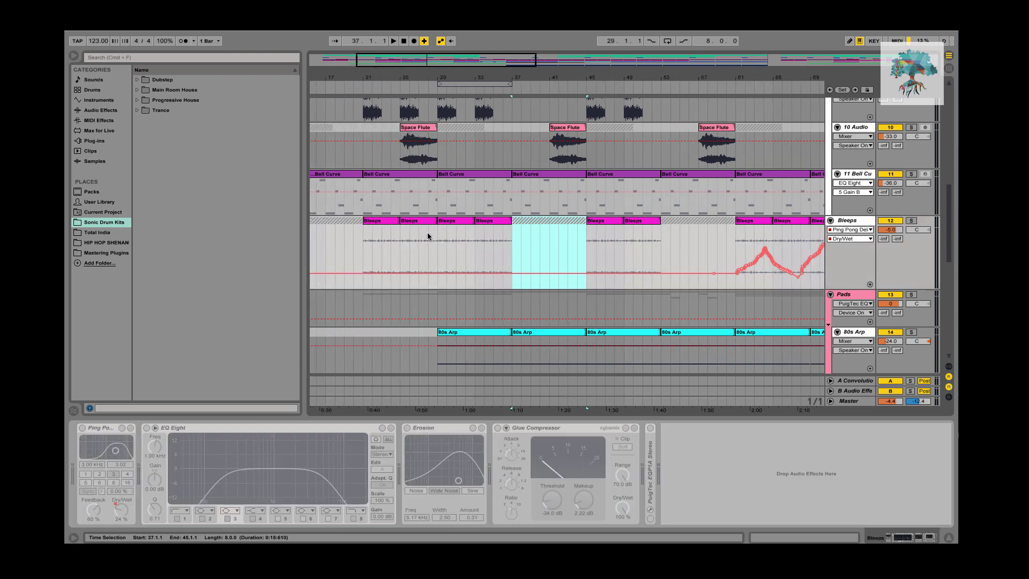
- Play the song from the Bleeps clip at bar 45 and check the percussion and ambient clips around it
left_click(606, 220)
scroll(631, 257, "up", 10)
scroll(631, 258, "down", 10)
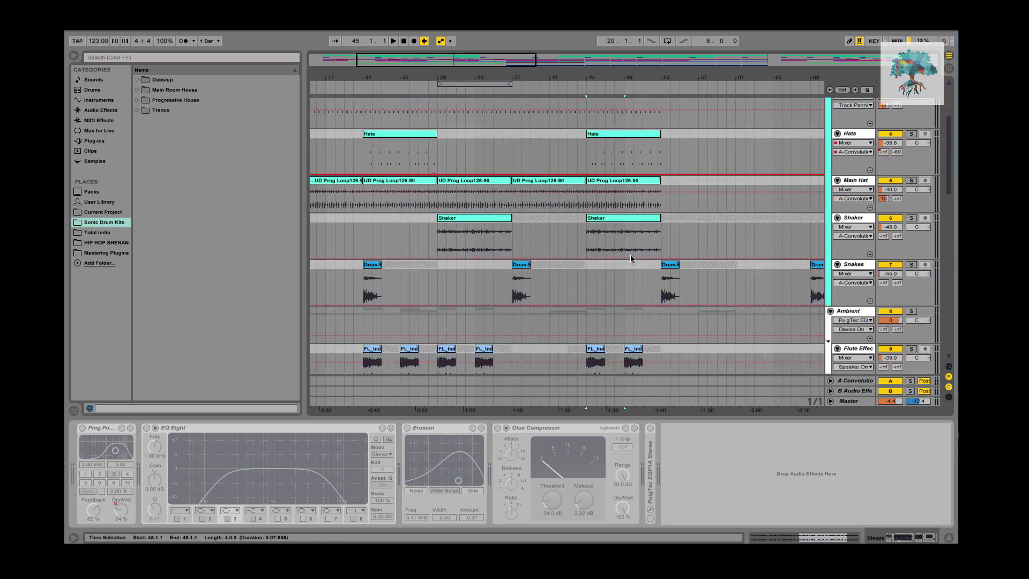
key("space")
scroll(627, 257, "right", 4)
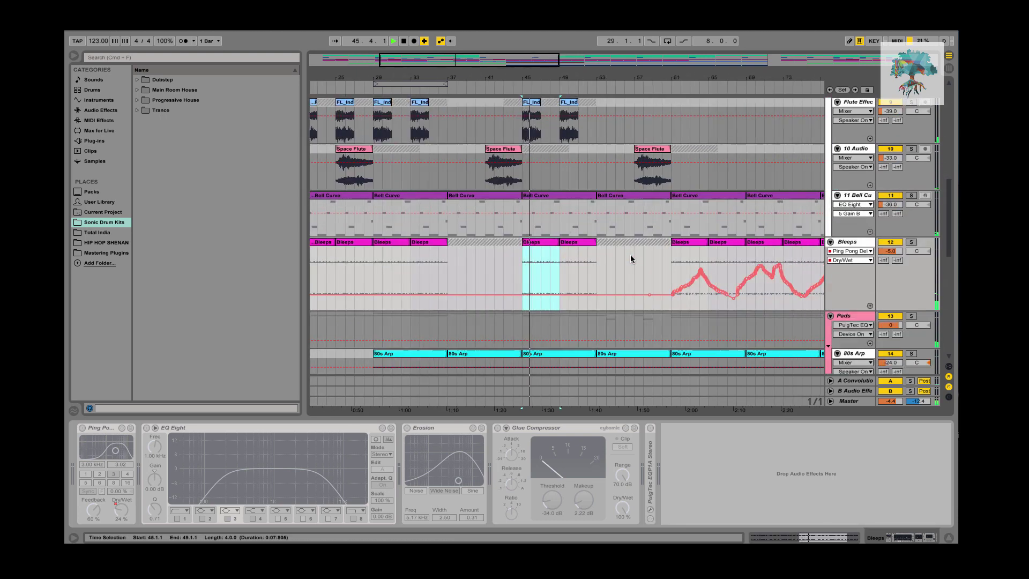
- Place the insert marker at bar 53 on the Bleeps track, stop playback and check which tracks drop out there
left_click(587, 267)
key("space")
scroll(621, 265, "up", 3)
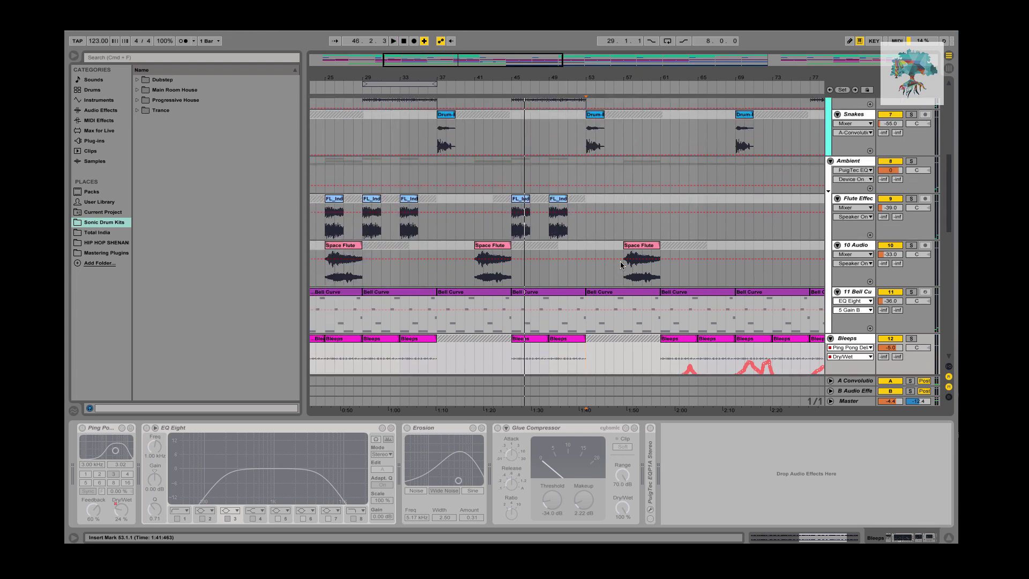
scroll(620, 264, "up", 8)
scroll(587, 173, "right", 2)
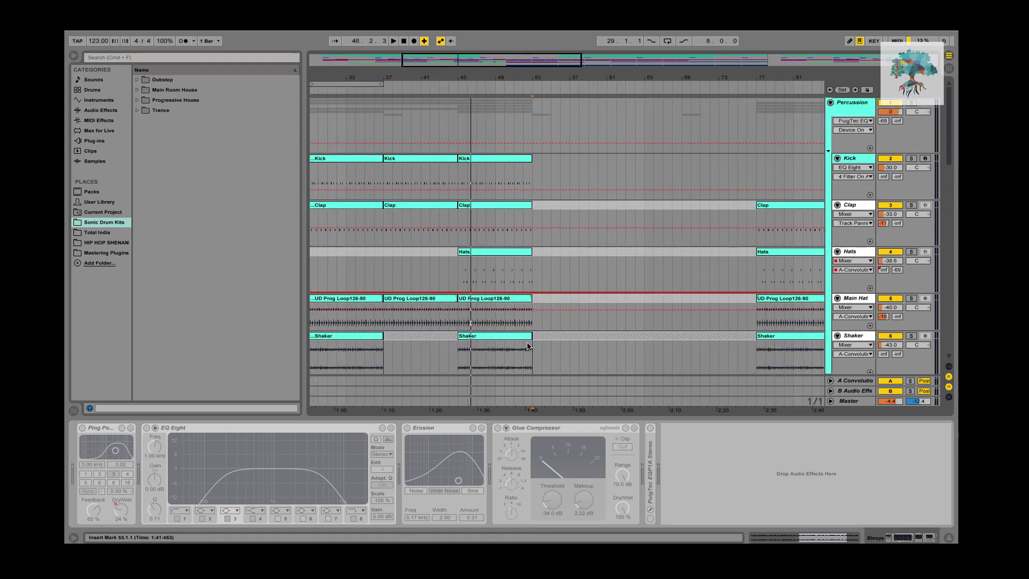
scroll(528, 345, "down", 8)
scroll(528, 346, "down", 8)
scroll(526, 320, "left", 1)
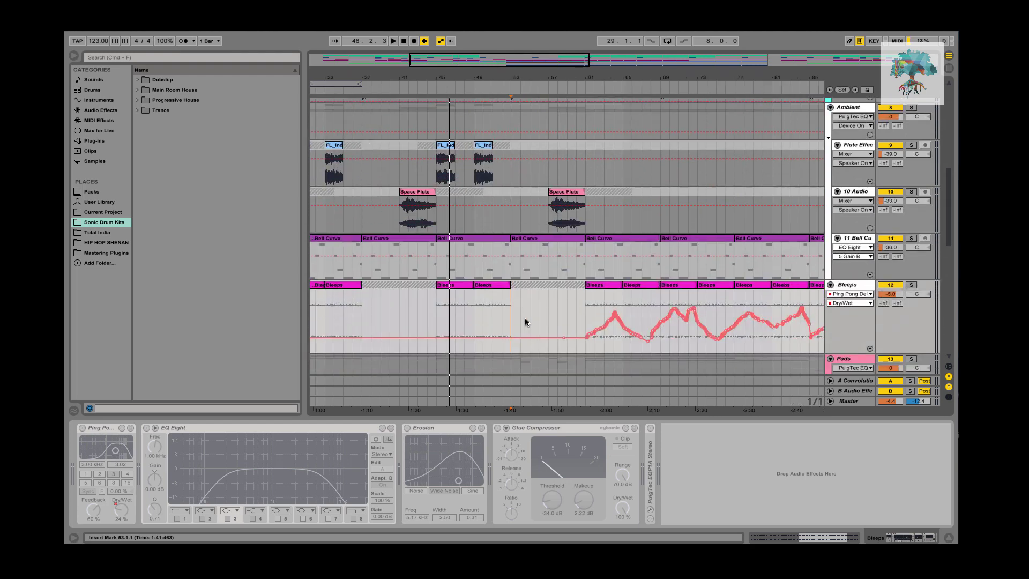
- Select the Strings clip at bar 45, audition the short one at bar 53, and select track 17's Strings clip at bar 54
left_click(550, 262)
left_click(500, 261)
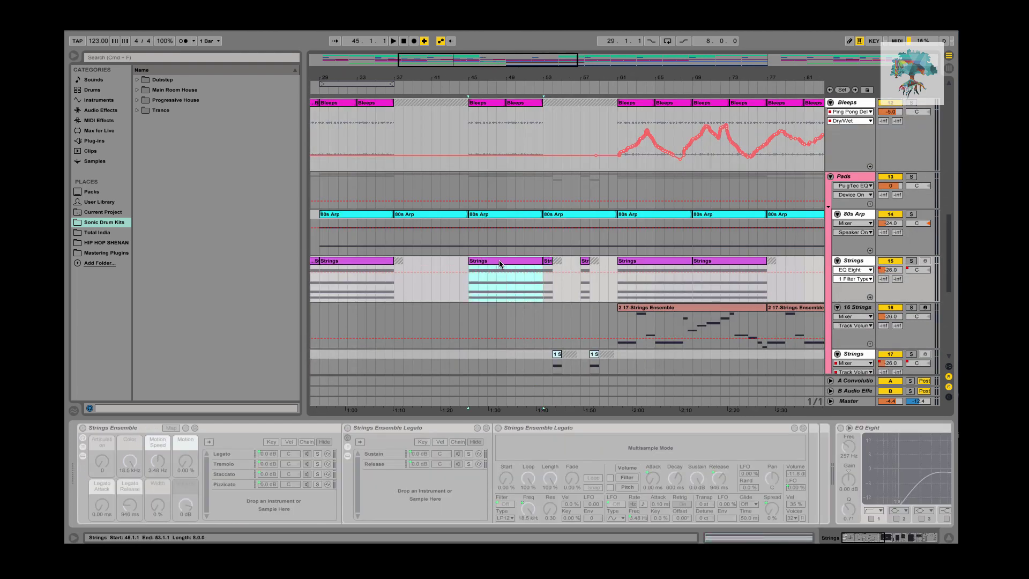
left_click(549, 271)
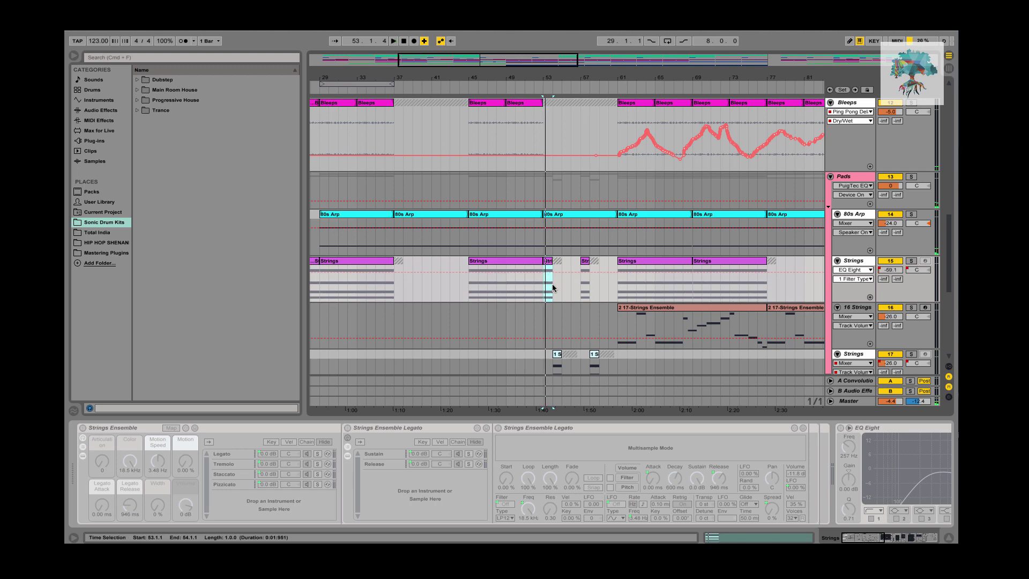
scroll(552, 284, "down", 3)
left_click(555, 259)
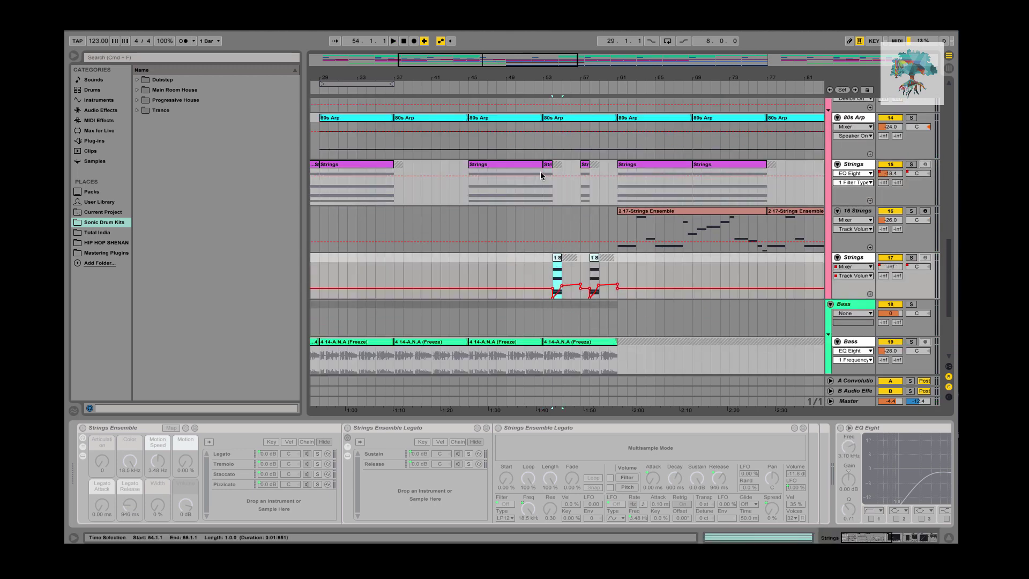
- Select the short Strings clip at bar 53, check the percussion tracks at that point, and select the Snakes drum clip there
left_click(548, 164)
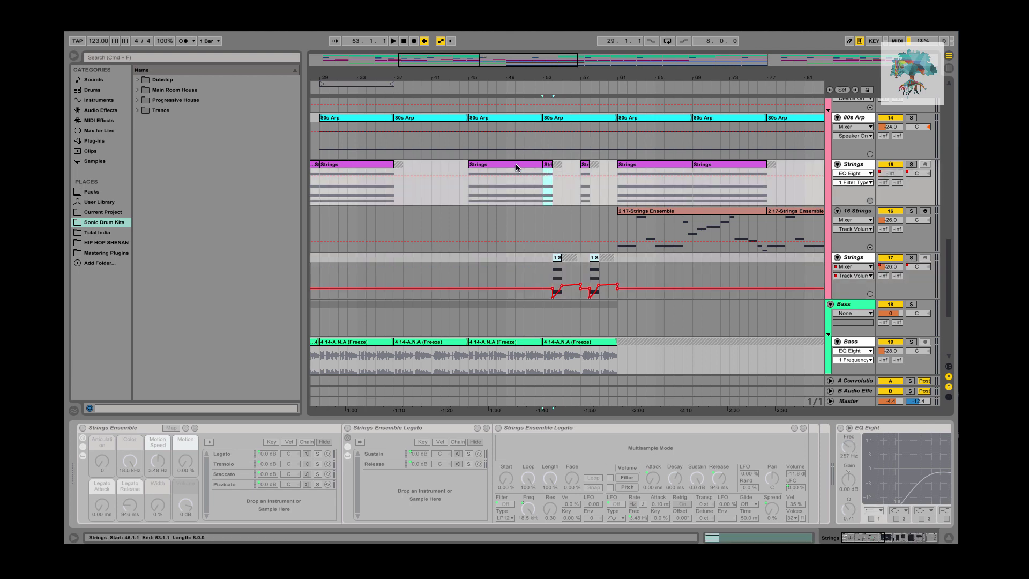
scroll(551, 146, "up", 10)
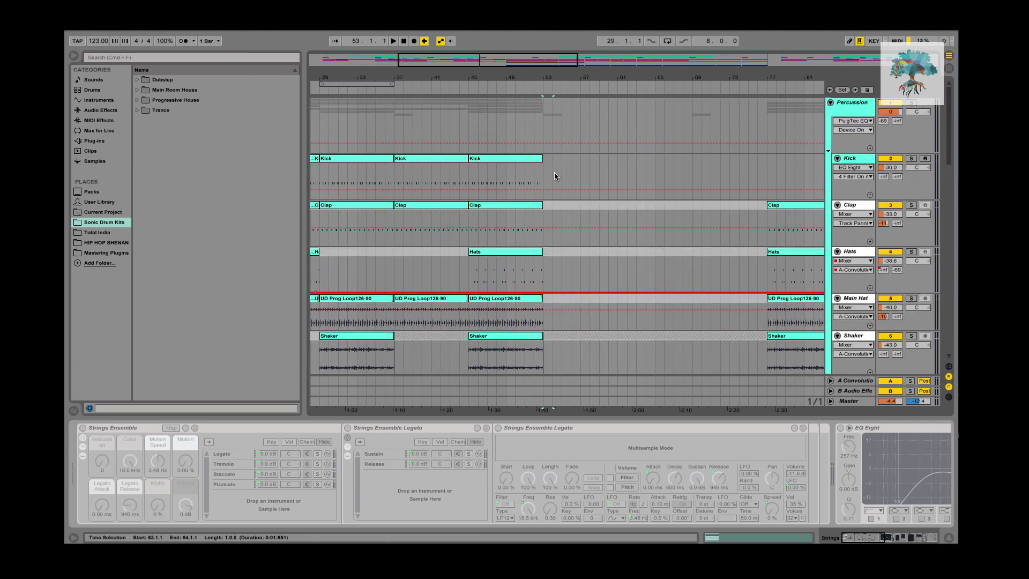
scroll(550, 355, "down", 5)
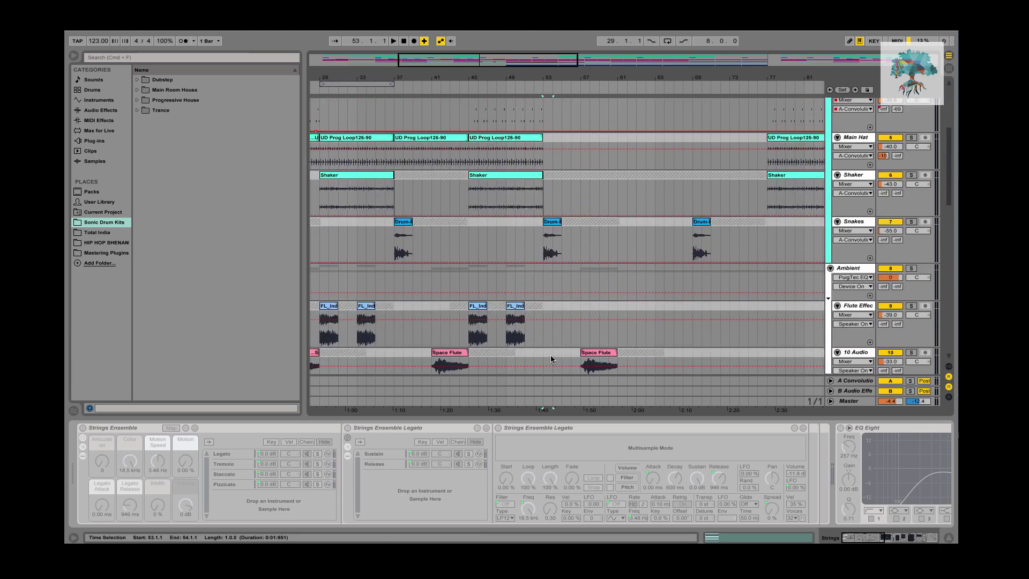
left_click(560, 221)
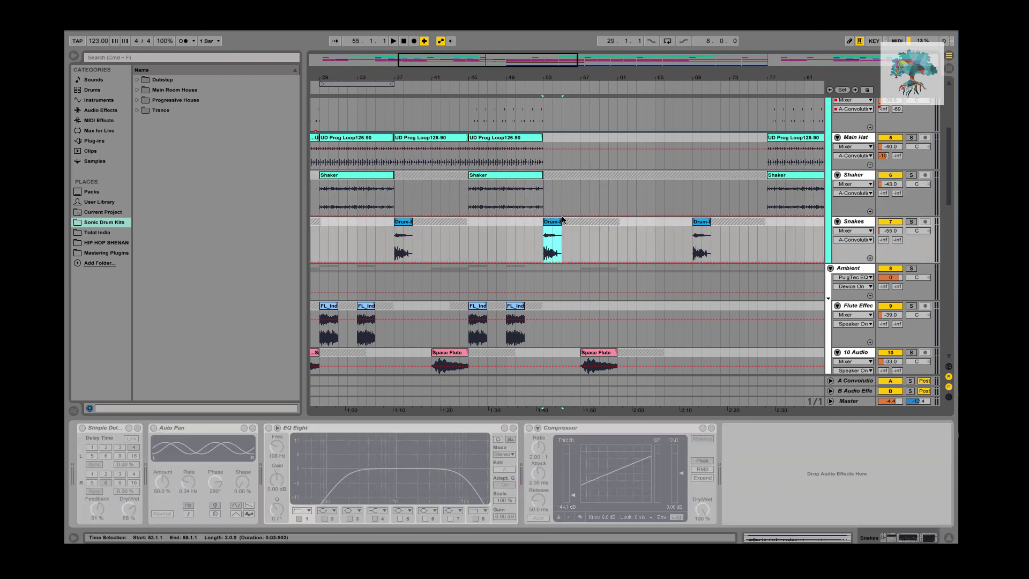
- Play the song from bar 49 of the Shaker track into bar 61, checking the ambient, pads, bass and stabs tracks
left_click(505, 213)
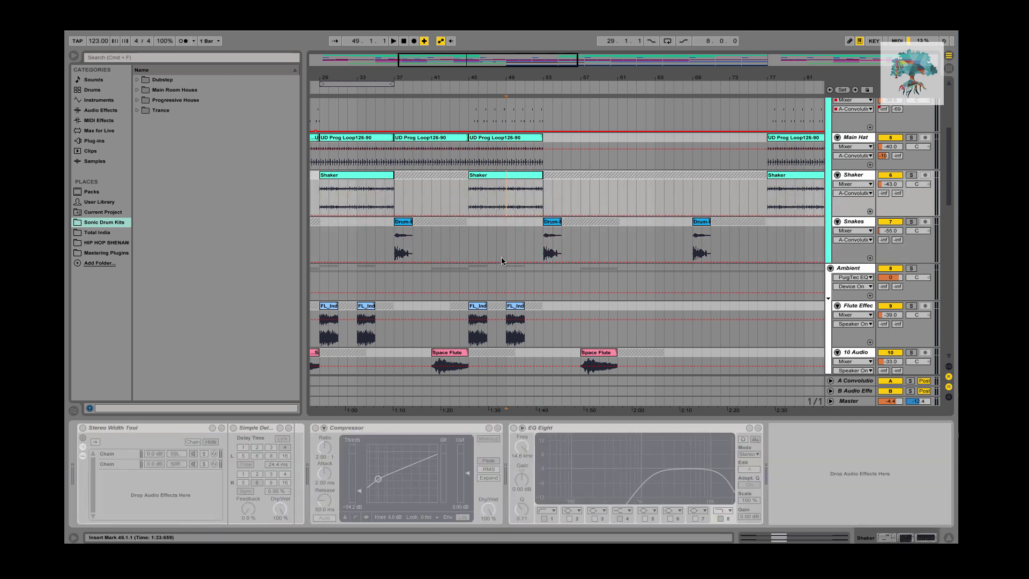
scroll(501, 257, "down", 7)
key("space")
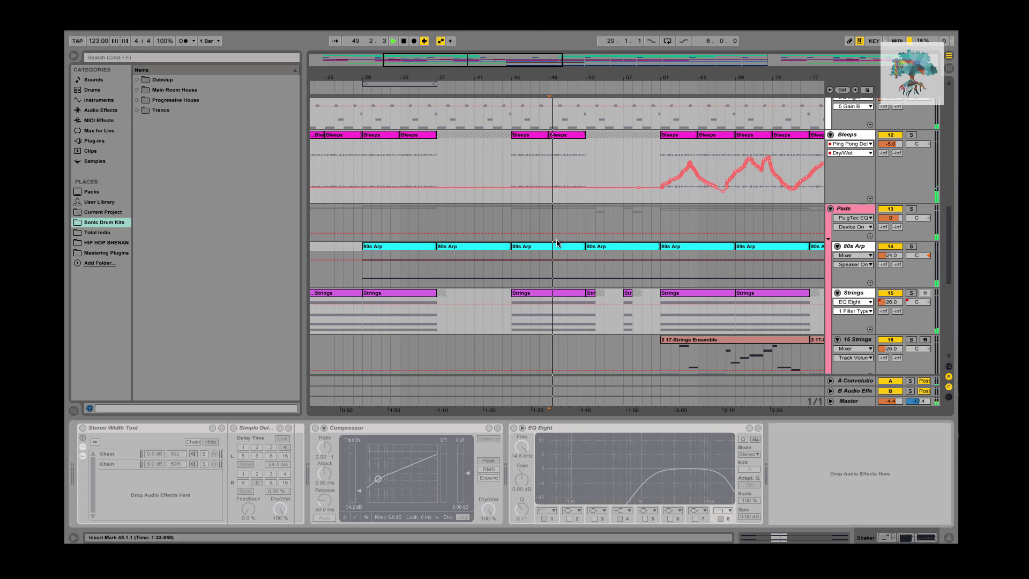
scroll(535, 246, "up", 5)
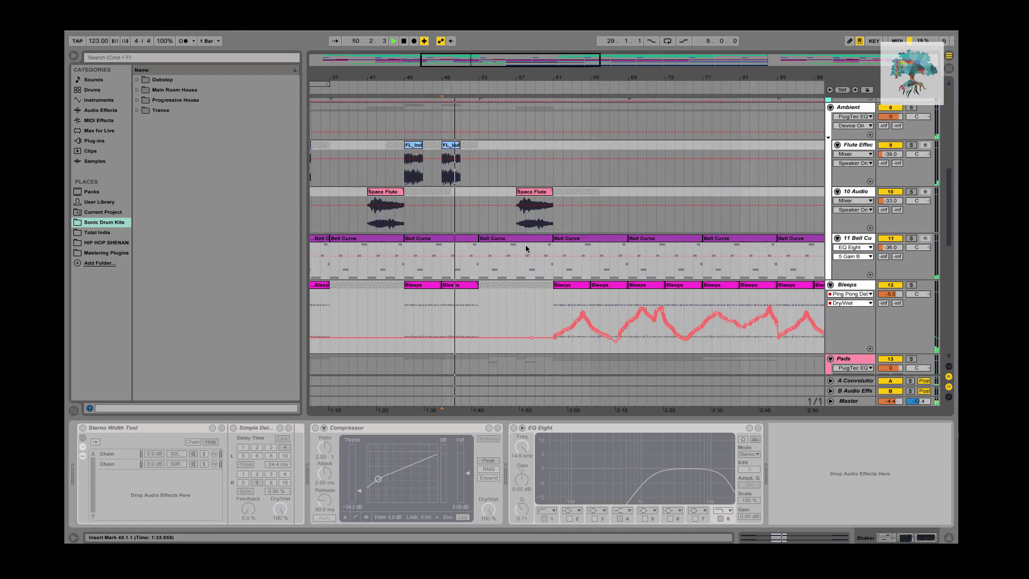
scroll(516, 239, "down", 4)
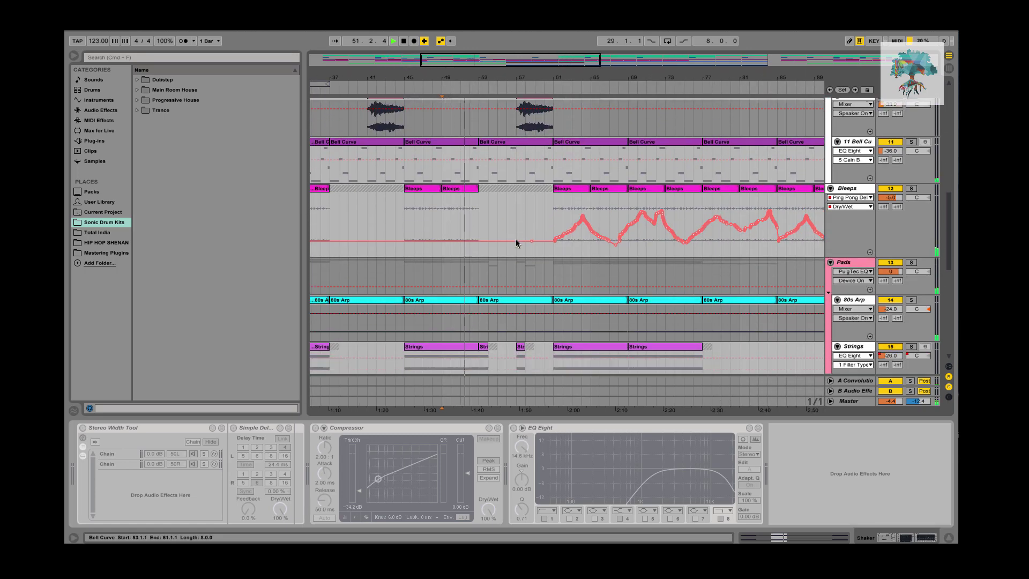
scroll(516, 239, "down", 3)
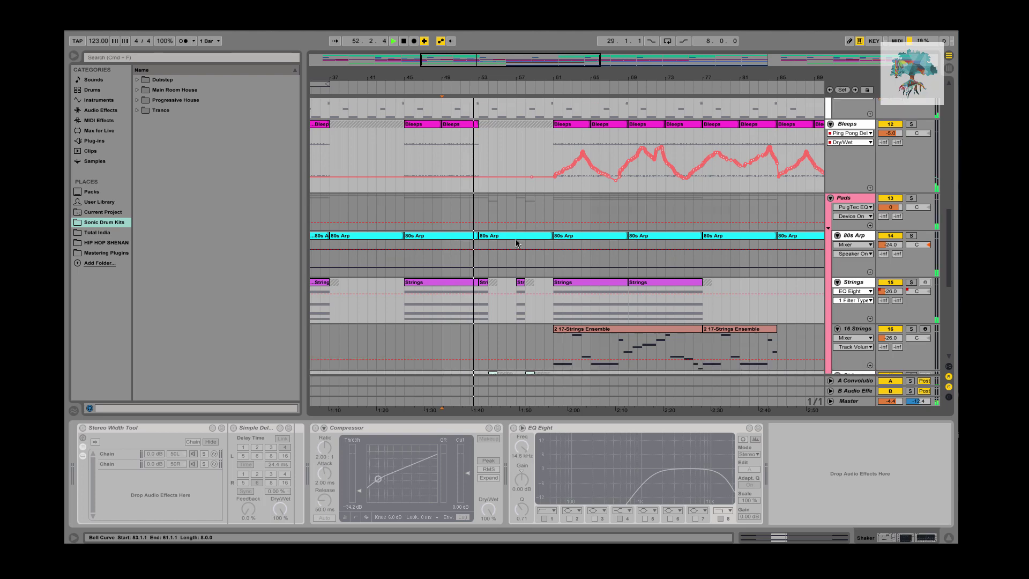
scroll(516, 240, "down", 2)
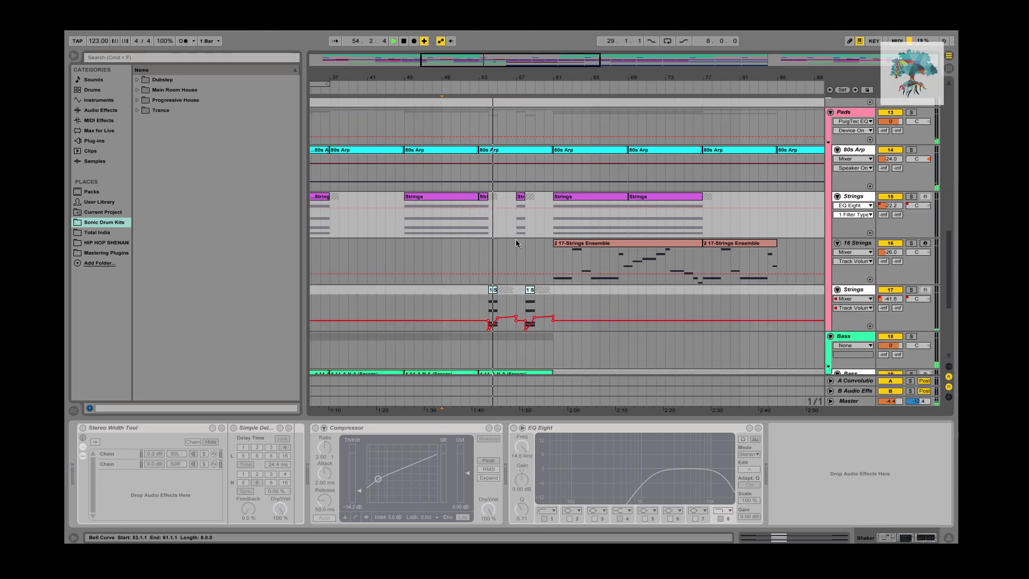
scroll(525, 261, "down", 1)
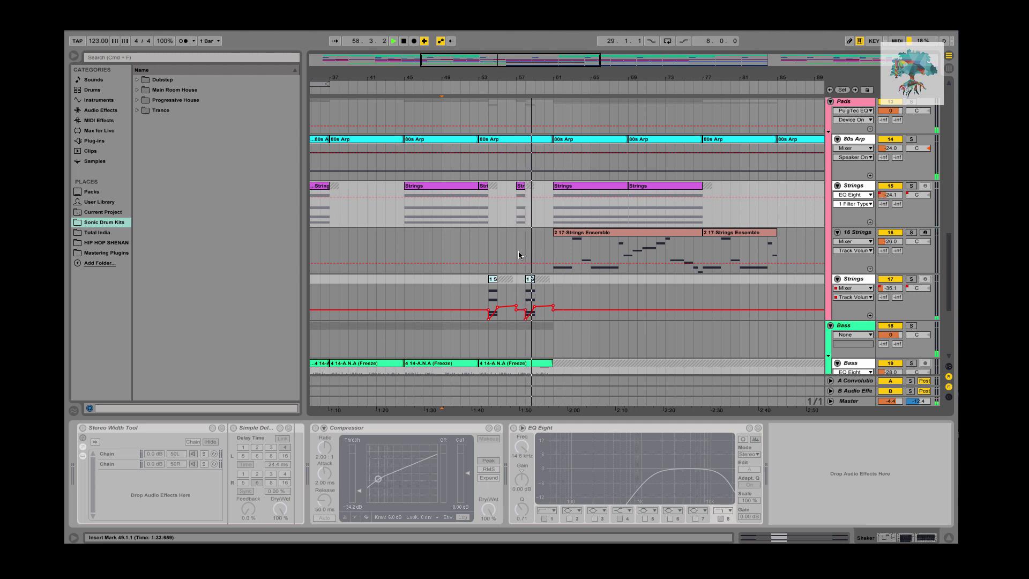
scroll(533, 255, "up", 5)
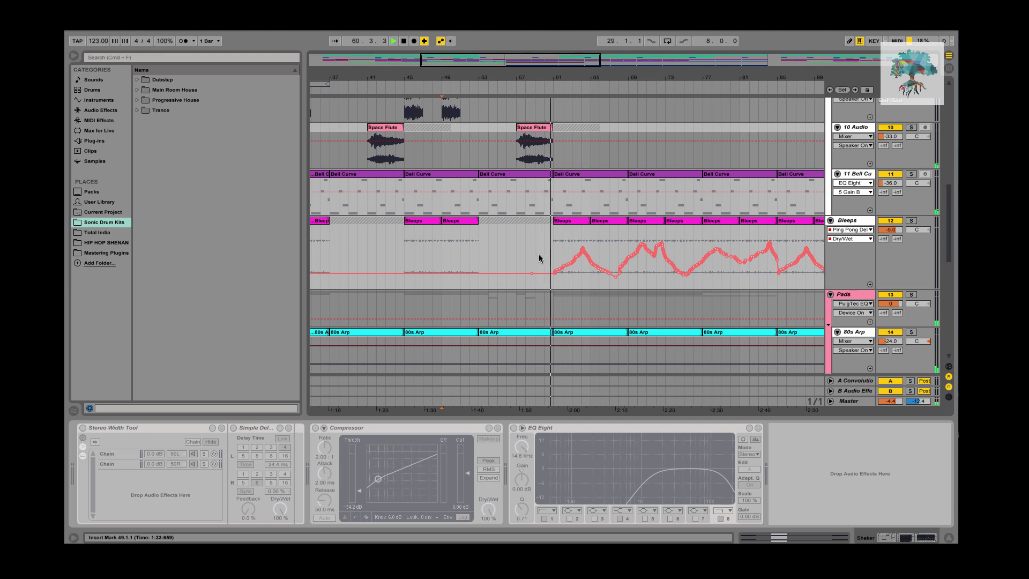
scroll(539, 258, "down", 10)
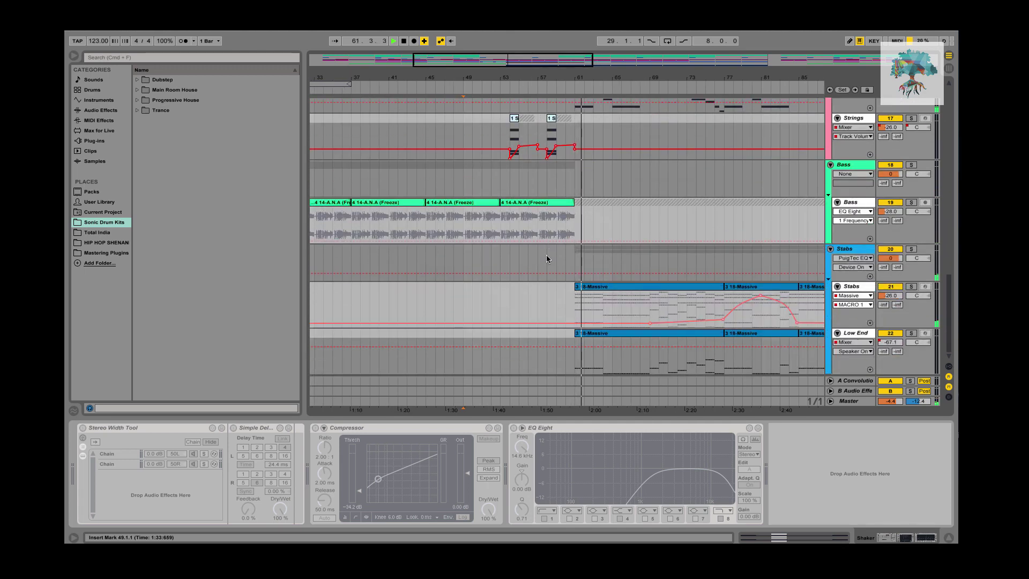
key("space")
- Select the Strings clip at bar 45 and compare it with bars 53 to 61 of the same track
scroll(515, 164, "up", 5)
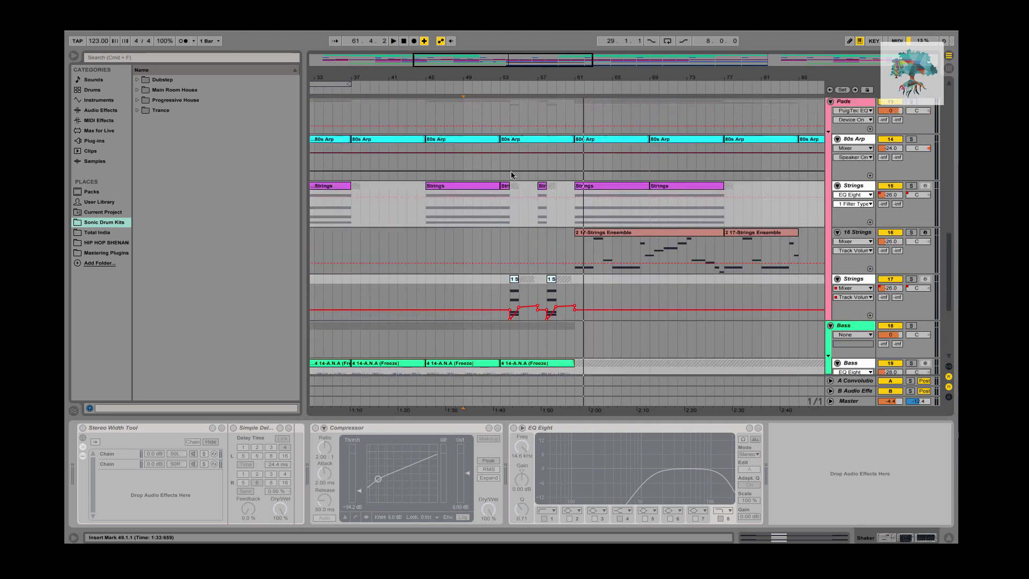
left_click(460, 186)
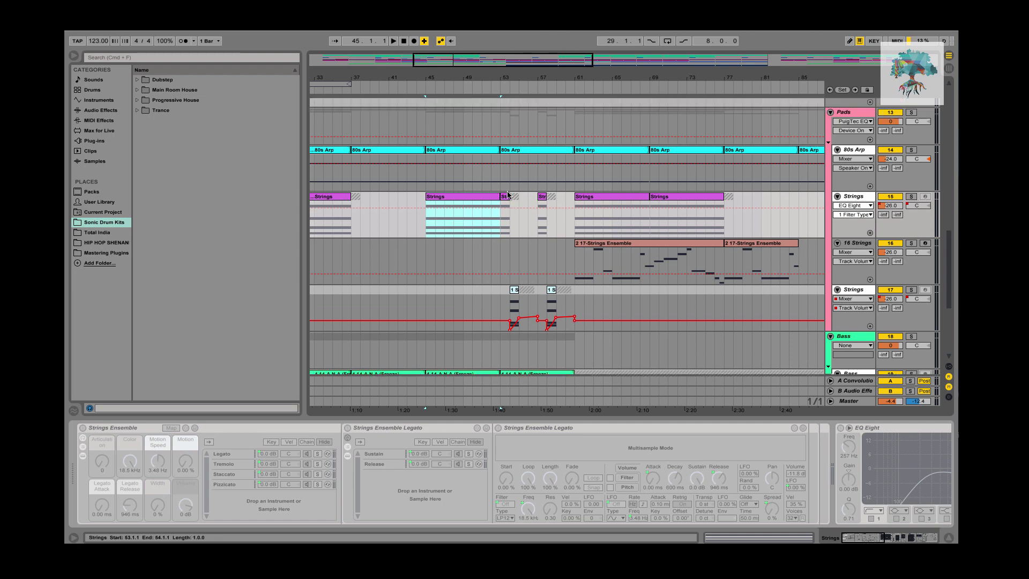
scroll(509, 195, "right", 2)
scroll(507, 195, "down", 5)
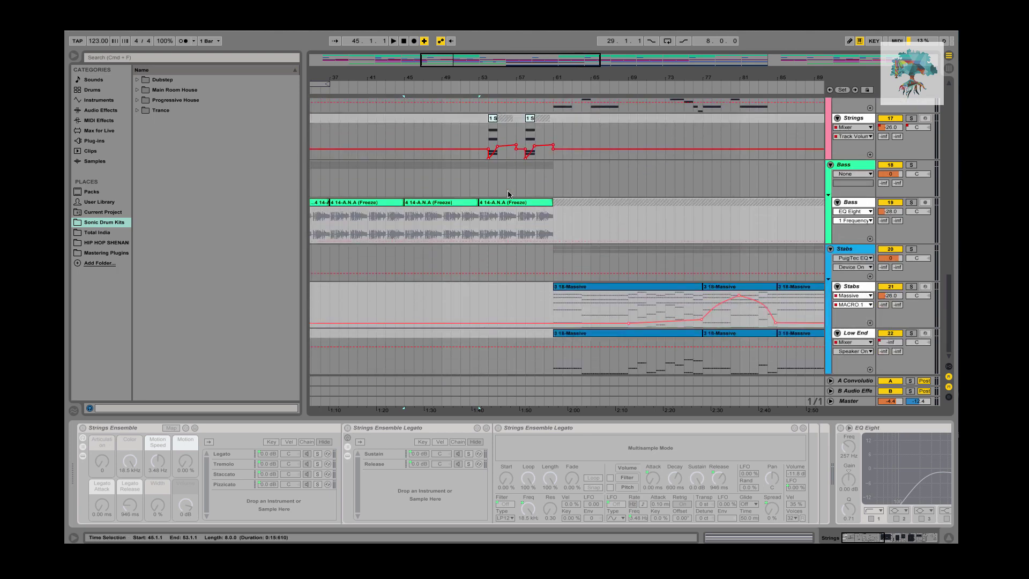
scroll(507, 191, "up", 5)
left_click_drag(477, 204, 545, 205)
scroll(547, 204, "down", 5)
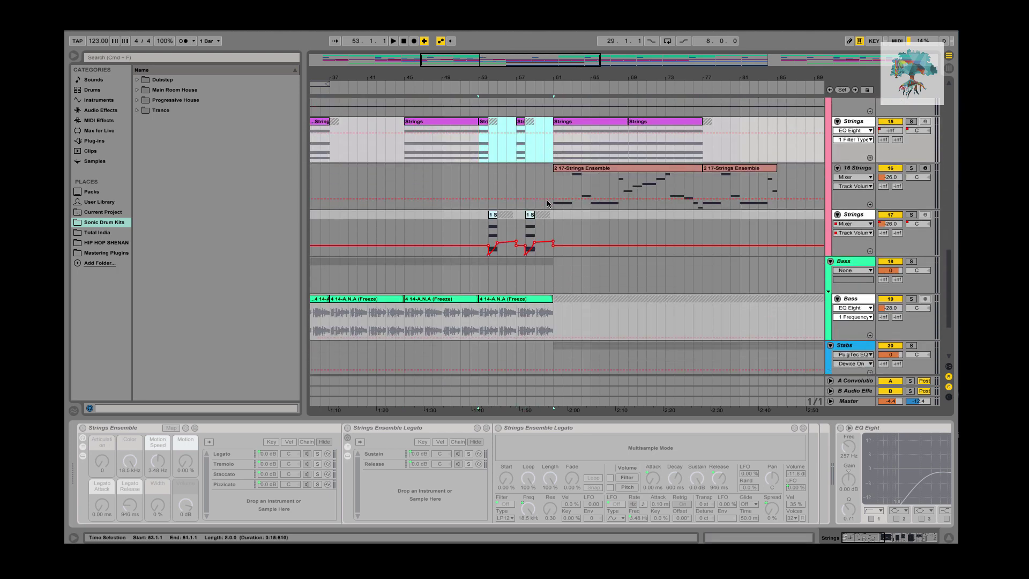
- Place the insert marker at bar 61 on the Bass track and select the Massive clips starting there on Stabs and Low End
left_click(557, 234)
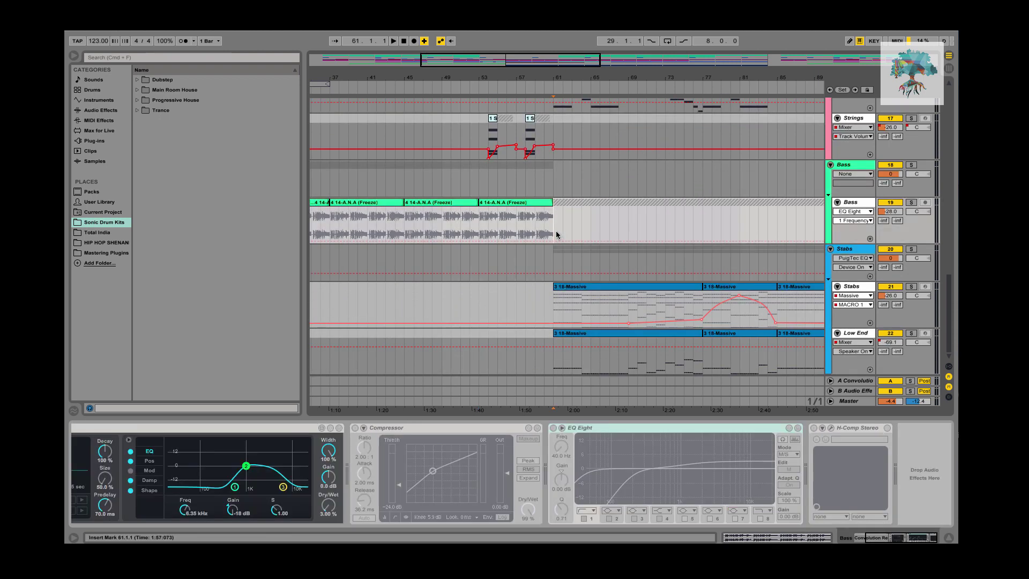
scroll(557, 234, "right", 4)
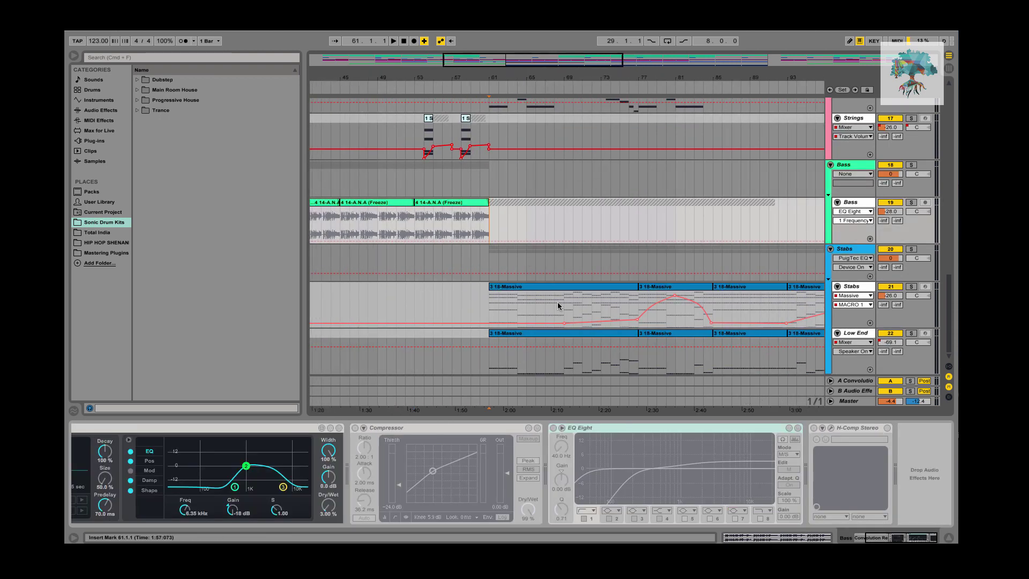
left_click(556, 294)
left_click(555, 288)
left_click(555, 333)
scroll(555, 333, "right", 12)
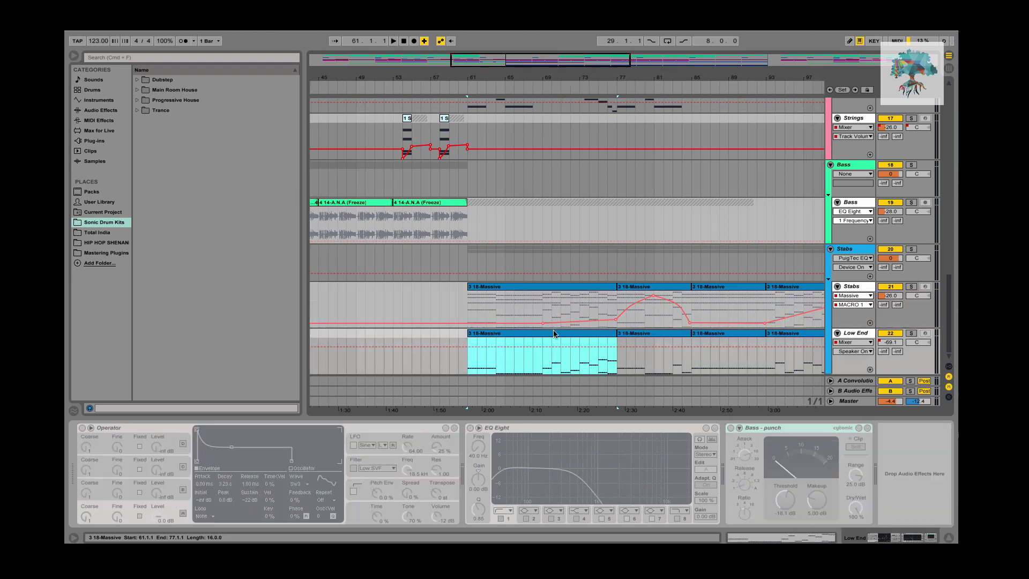
- Select the Bass clip at bar 45 and compare the Bass part with the Stabs and Low End clips starting at bar 61
scroll(555, 331, "left", 20)
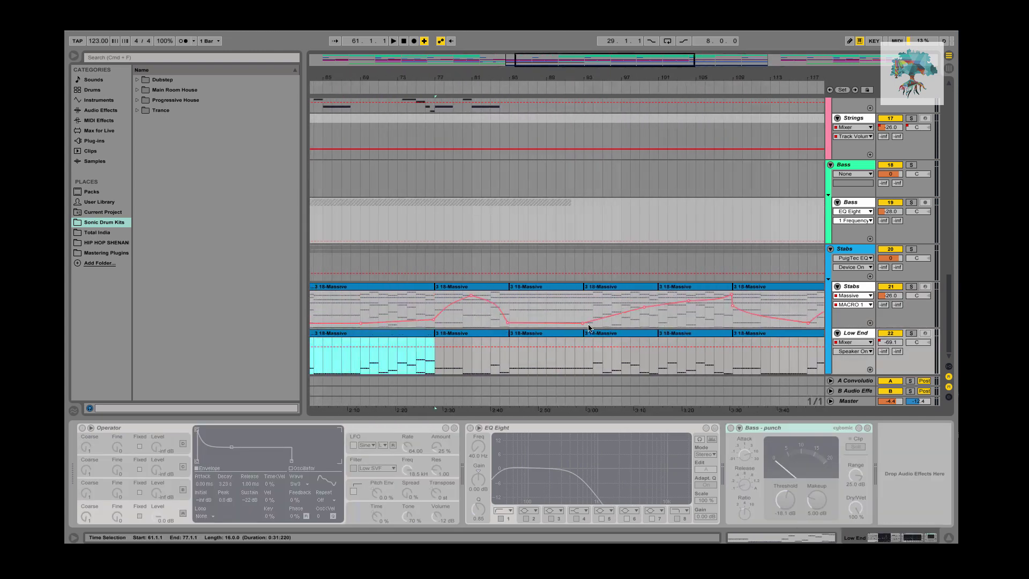
scroll(546, 307, "up", 8)
scroll(545, 307, "down", 5)
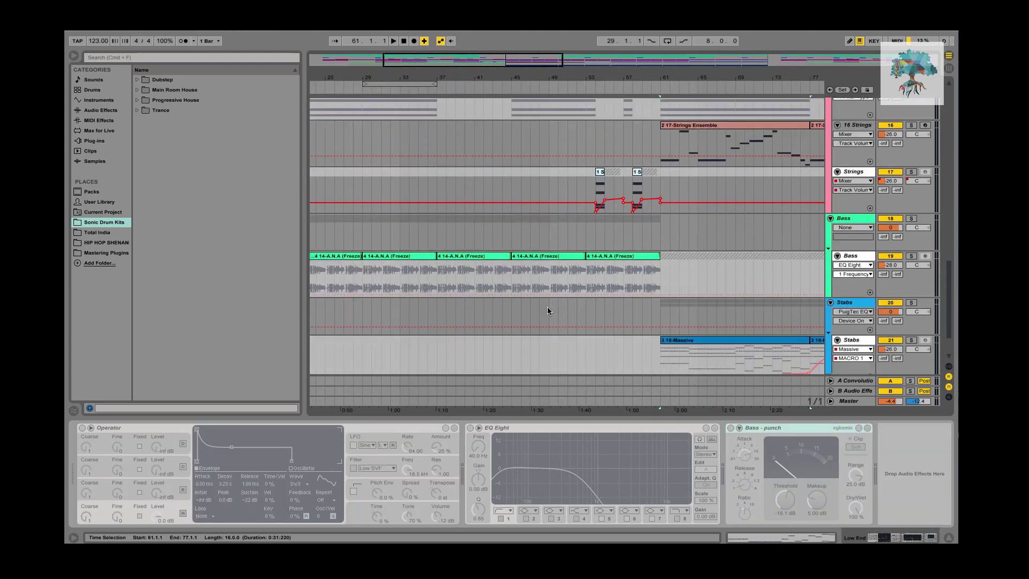
left_click(560, 255)
scroll(574, 290, "right", 8)
scroll(584, 316, "down", 4)
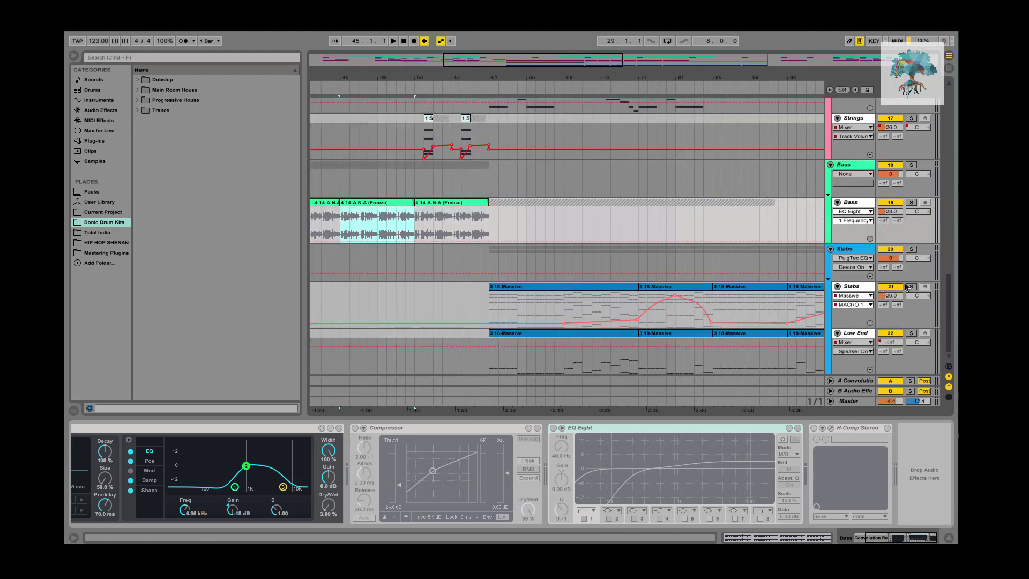
- Solo the Stabs track and compare its Massive clip at bar 77 with the matching Low End clip
left_click(668, 290)
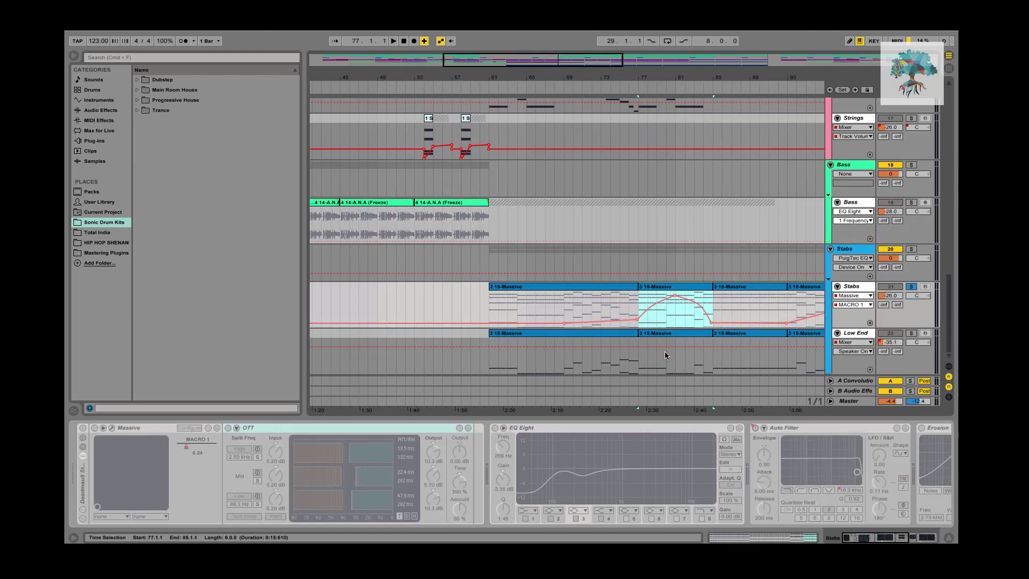
left_click(668, 336)
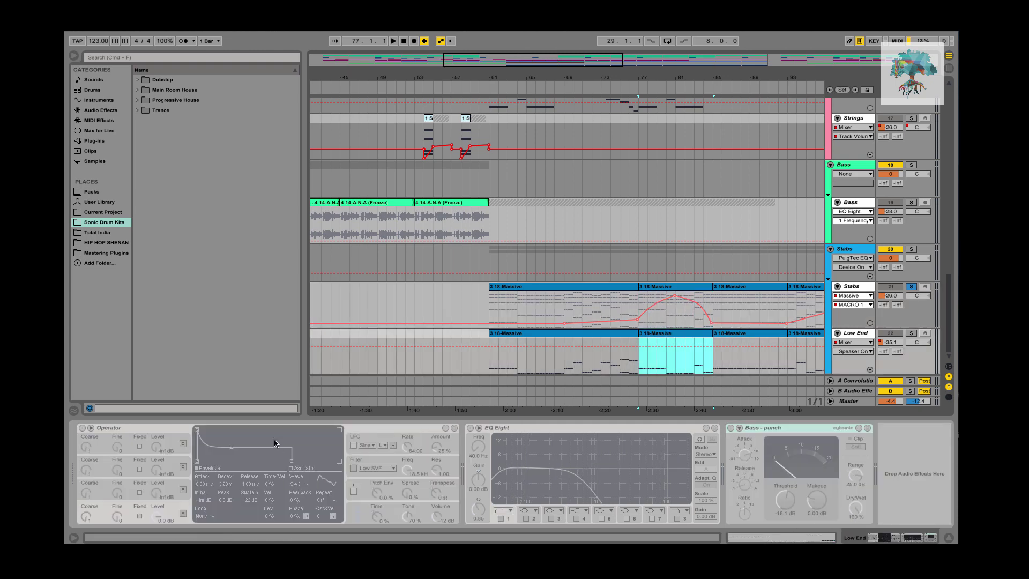
- Reselect the Stabs clip at bar 77, inspect its device chain, and audition the MACRO 1 movement on Massive
left_click(661, 289)
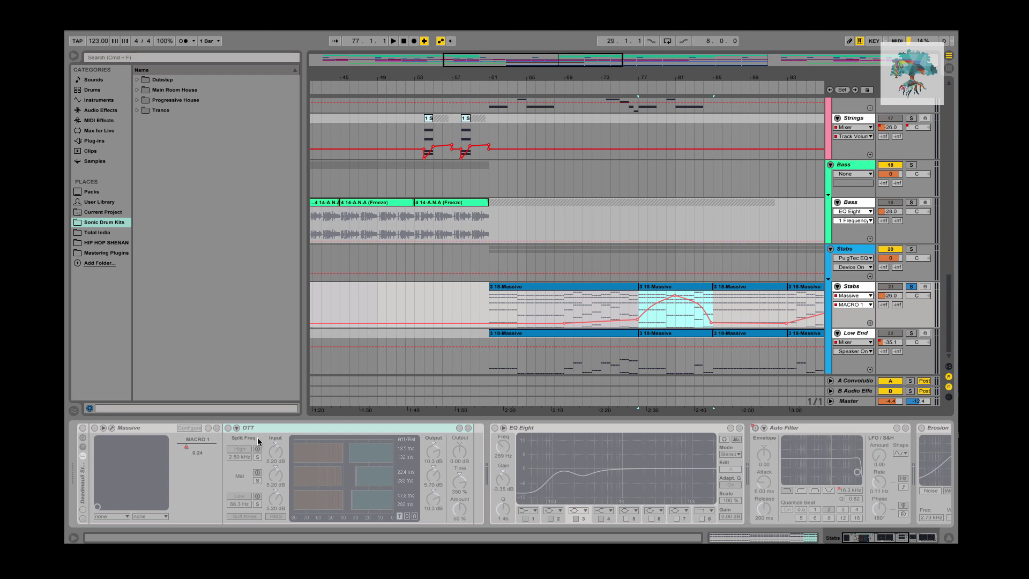
scroll(155, 469, "right", 10)
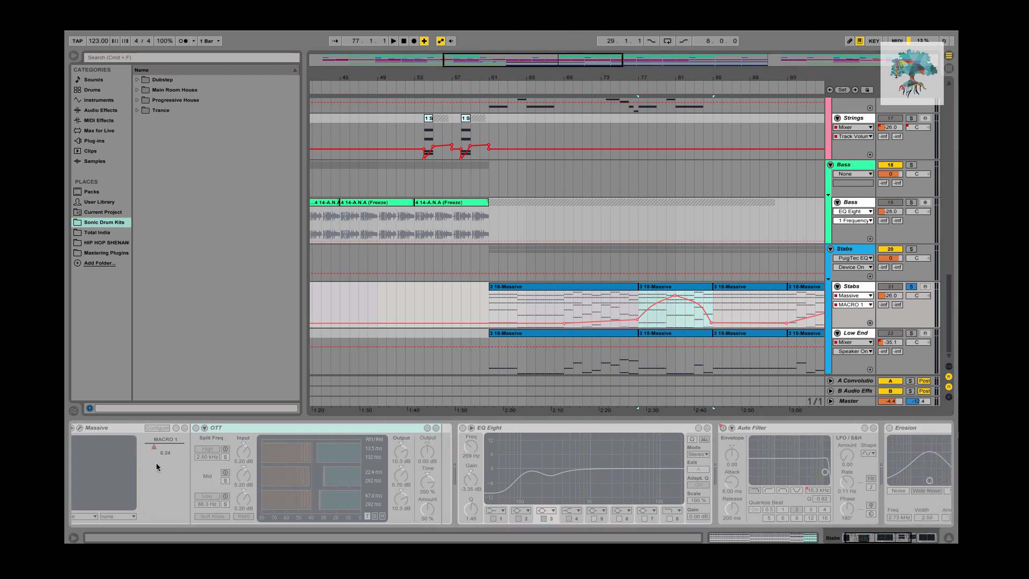
scroll(289, 471, "left", 5)
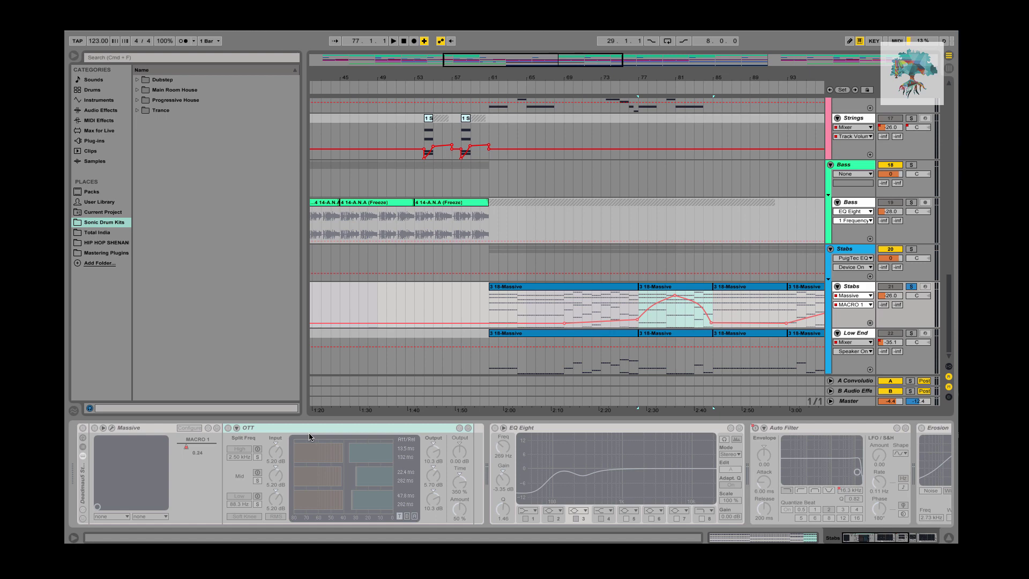
key("space")
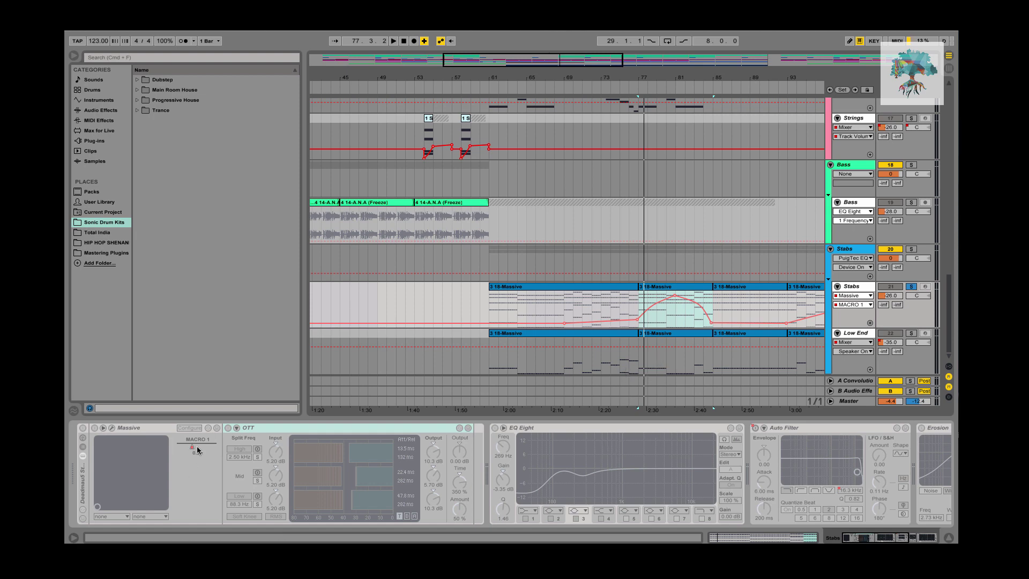
- Review the Stabs MACRO 1 automation by selecting bars 61 to 111, bars 61 to 77, and bars 77 to 85 in turn
scroll(710, 342, "right", 5)
left_click(409, 287)
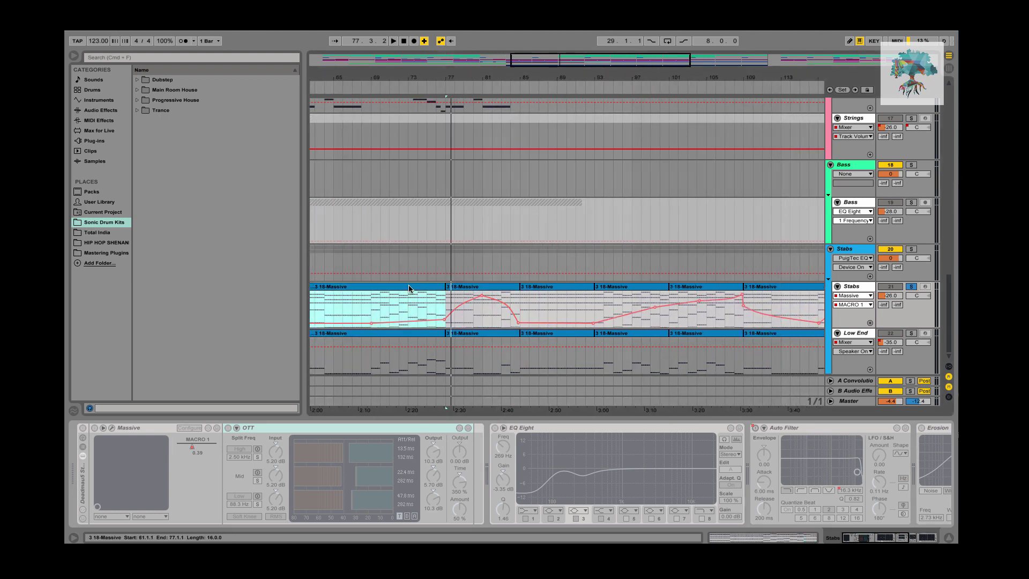
left_click_drag(337, 313, 805, 316)
left_click(480, 292, "shift")
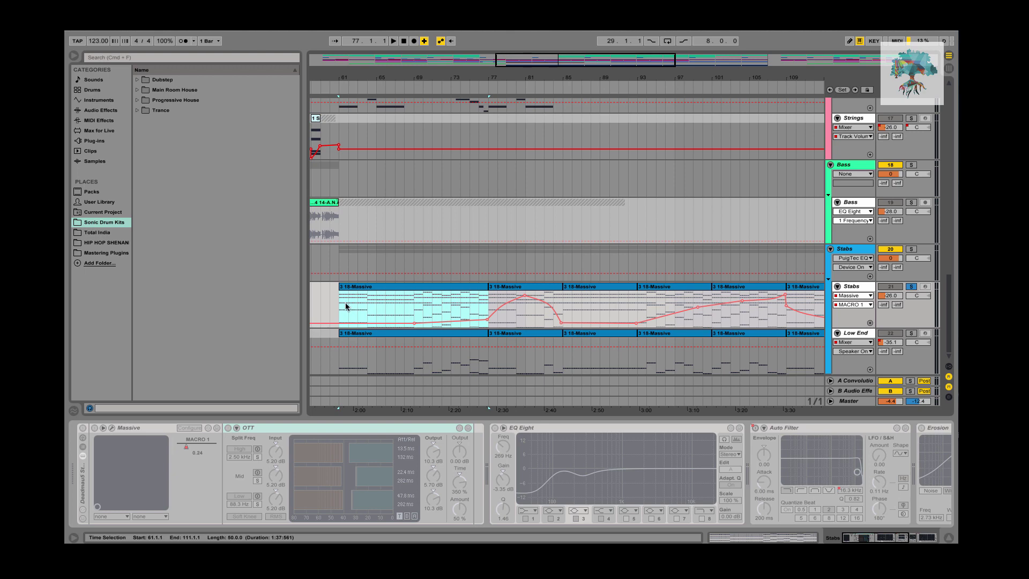
left_click_drag(490, 300, 572, 306)
left_click(566, 309, "shift")
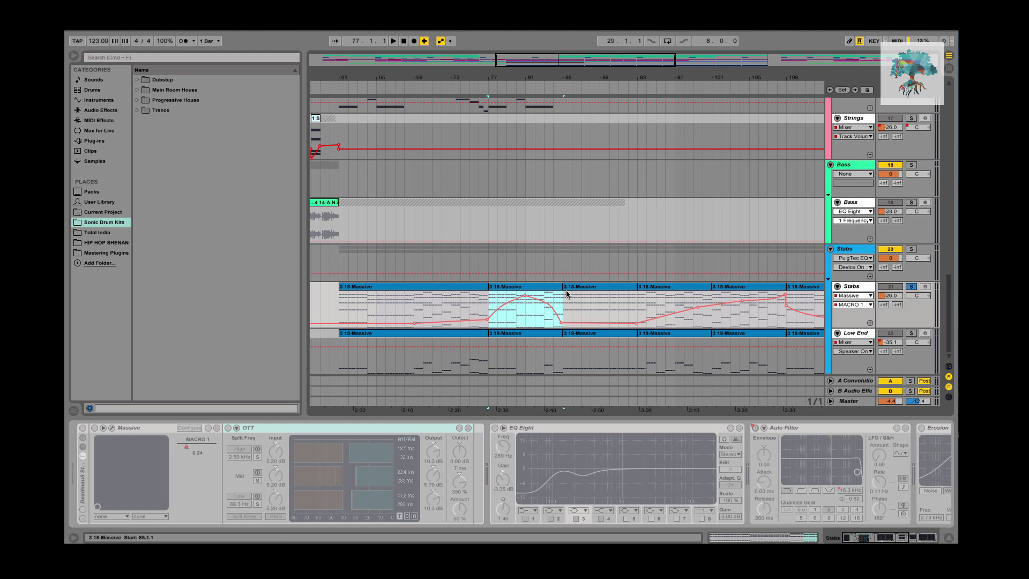
- Audition the Stabs automation from bar 77, return the insert marker to bar 61, and select bars 69 to 77
key("space")
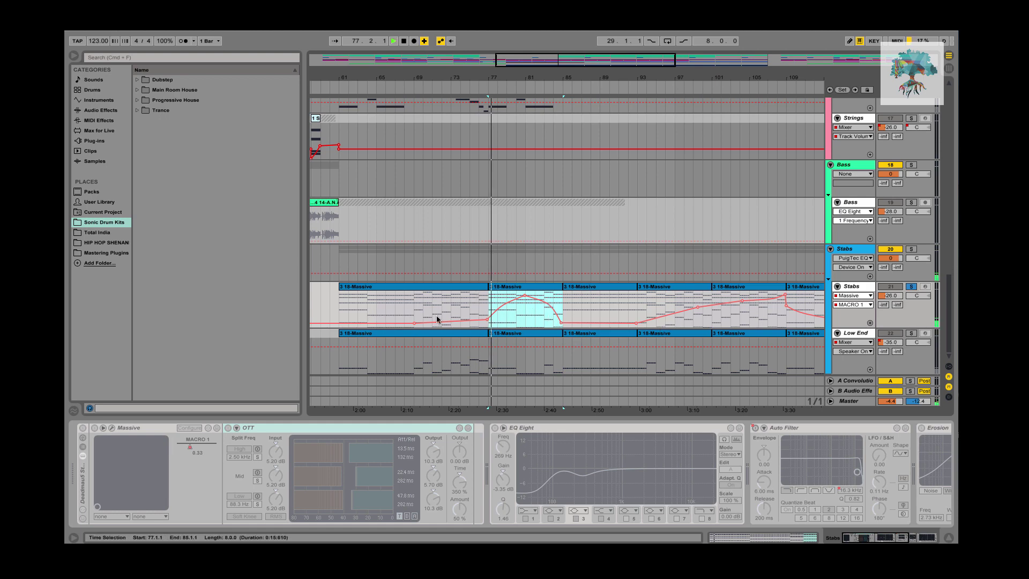
left_click(340, 307)
key("space")
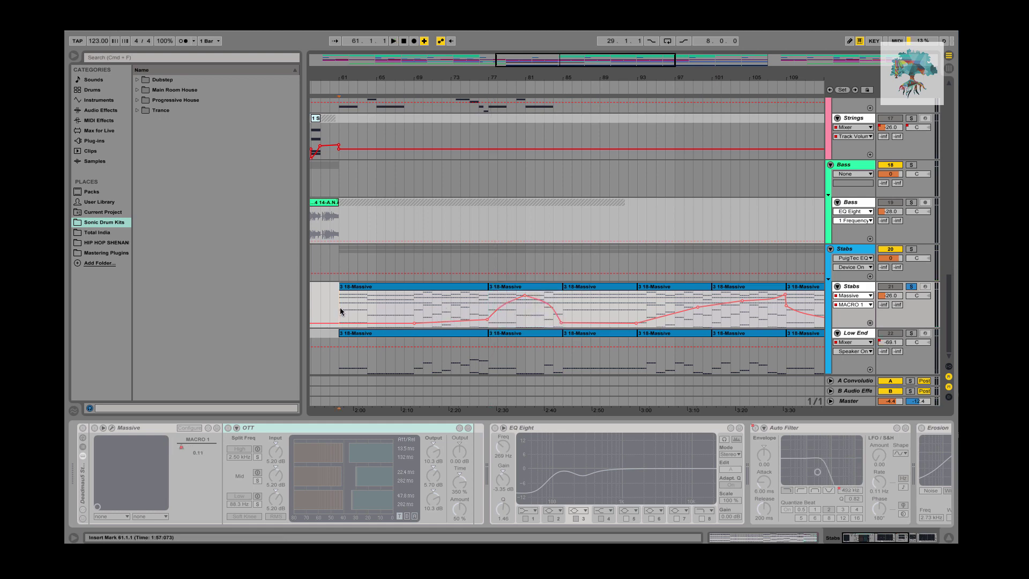
left_click_drag(340, 307, 488, 314)
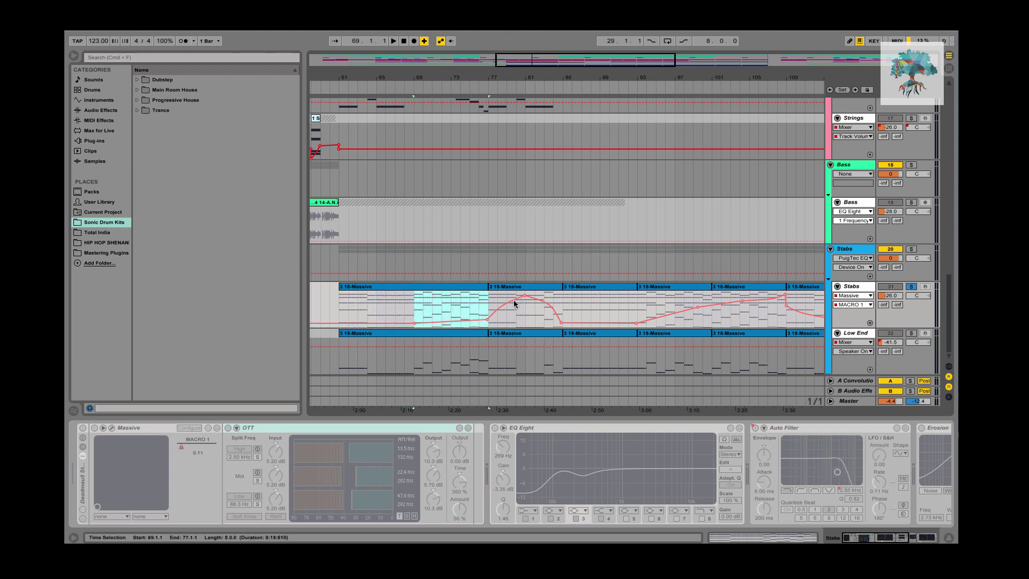
- Play the Stabs track from bar 77, switching its solo off and back on to compare it with the full mix
left_click(488, 306)
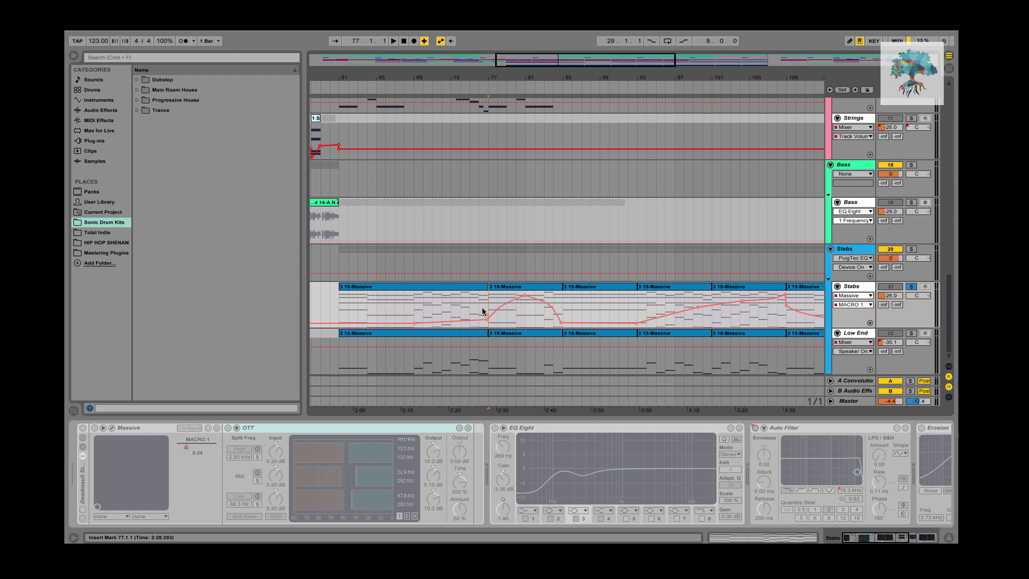
key("space")
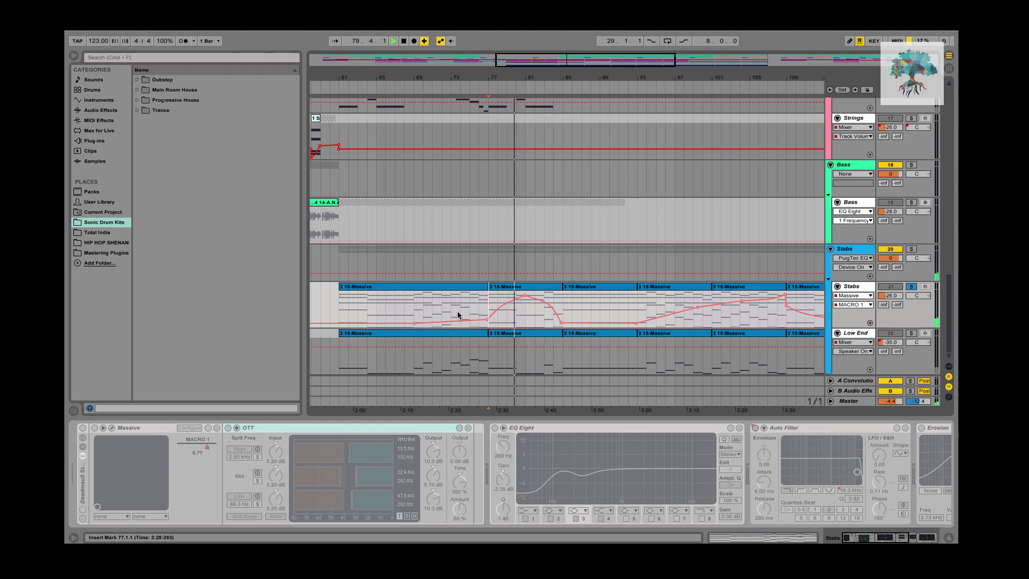
left_click(911, 287)
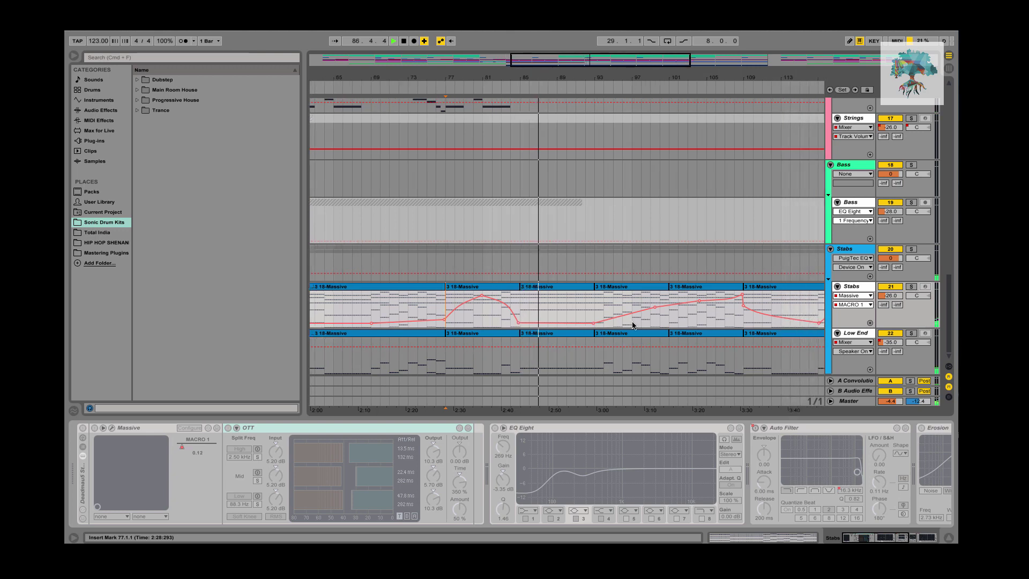
left_click(912, 287)
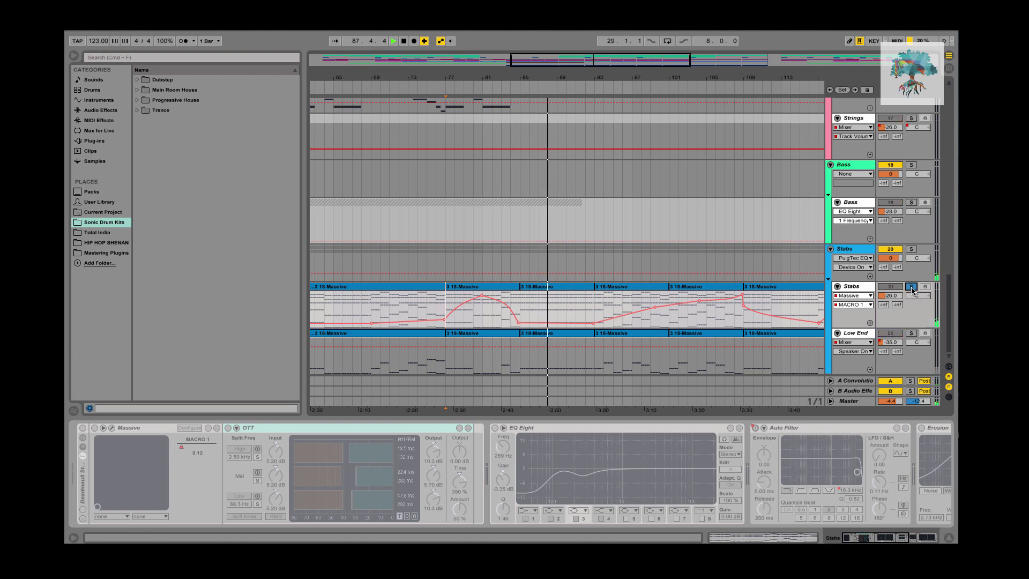
- Select bars 85 to 93 of the Stabs automation, unsolo the track, and place the insert marker at bar 95
left_click_drag(522, 308, 596, 315)
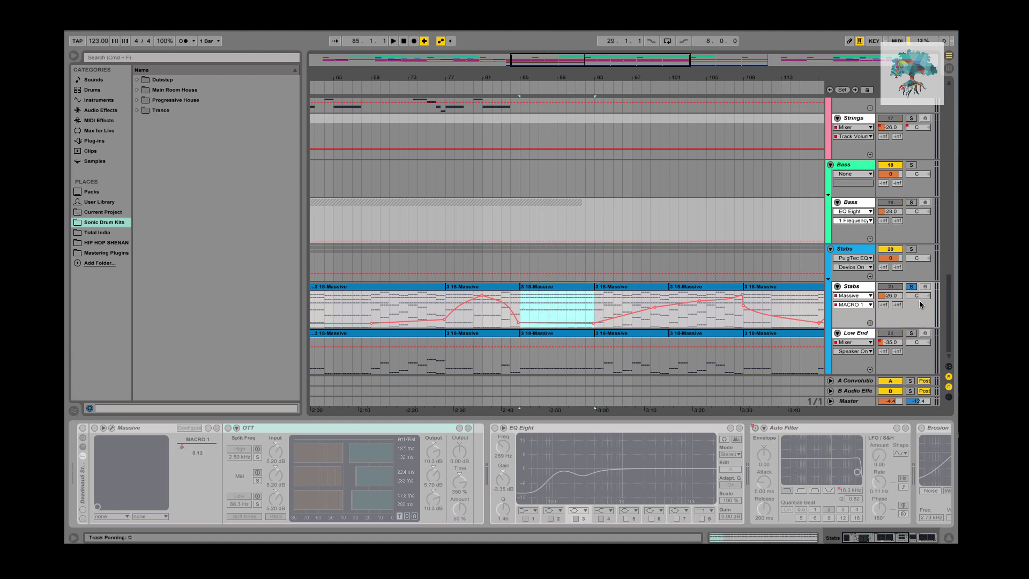
left_click(911, 288)
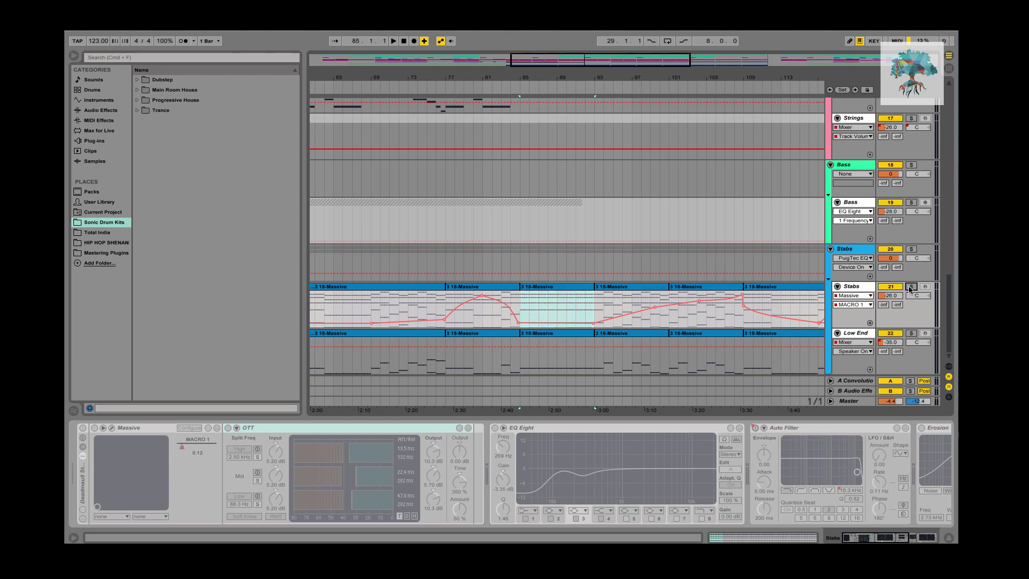
left_click(613, 298)
- Solo the 16 Strings track and compare its Strings Ensemble clip at bar 61 with the Strings clip above it
scroll(369, 282, "up", 2)
scroll(369, 281, "up", 2)
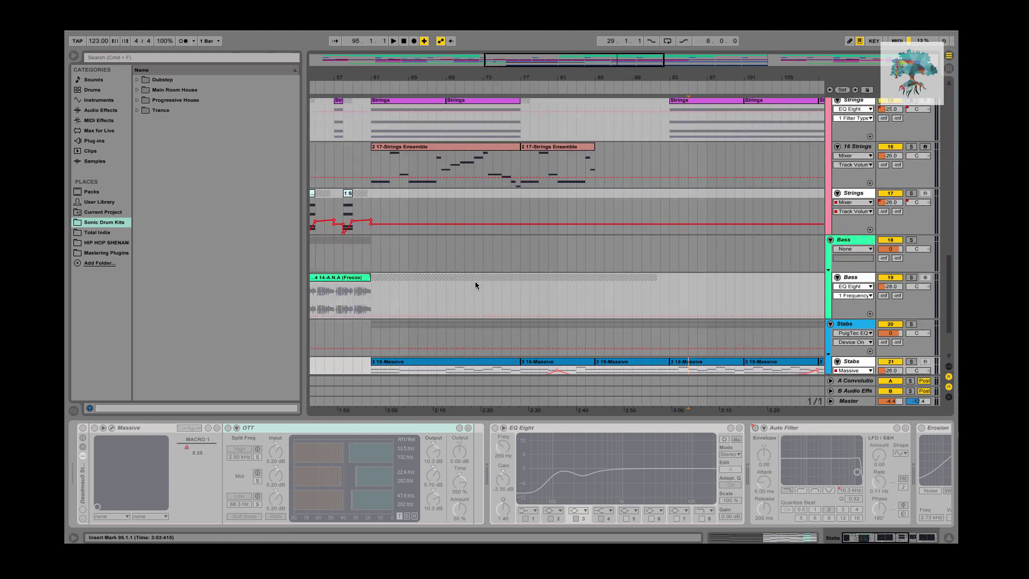
left_click_drag(555, 78, 507, 144)
left_click(507, 144)
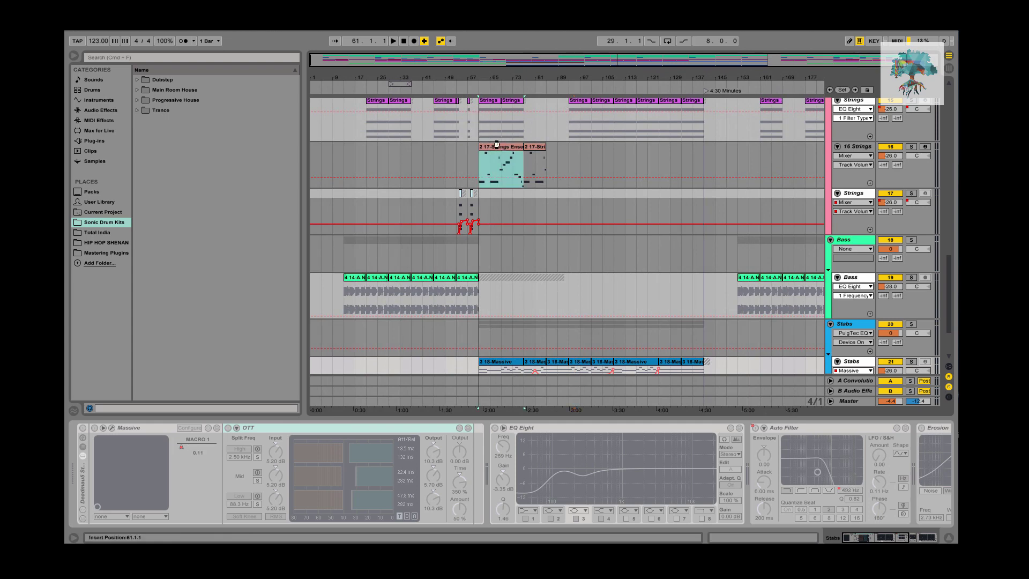
left_click(911, 147)
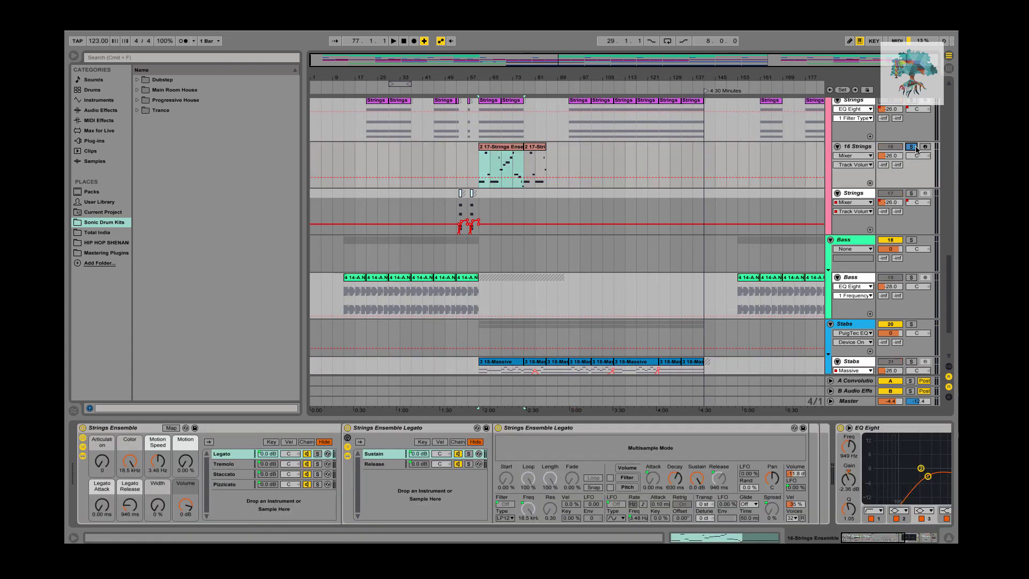
left_click(491, 101)
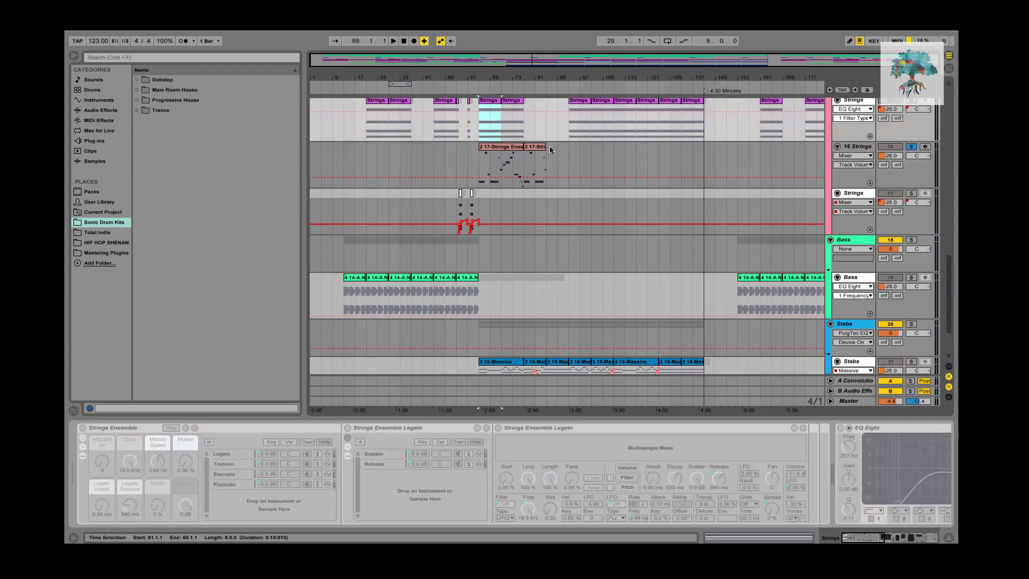
left_click(501, 156)
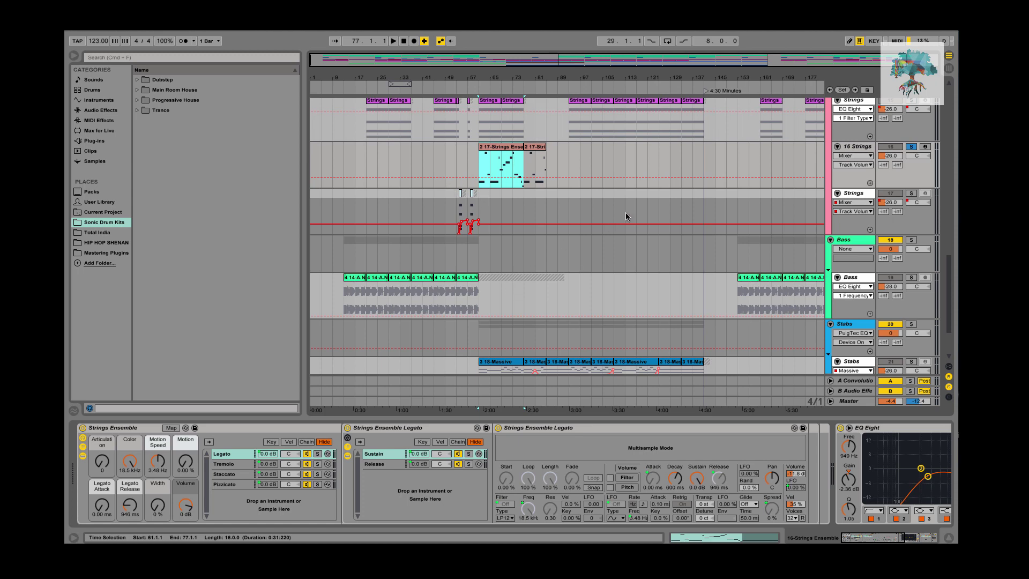
- Audition the Strings Ensemble clip from bar 61 in the full mix, toggling the 16 Strings solo, and stop playback
left_click(911, 147)
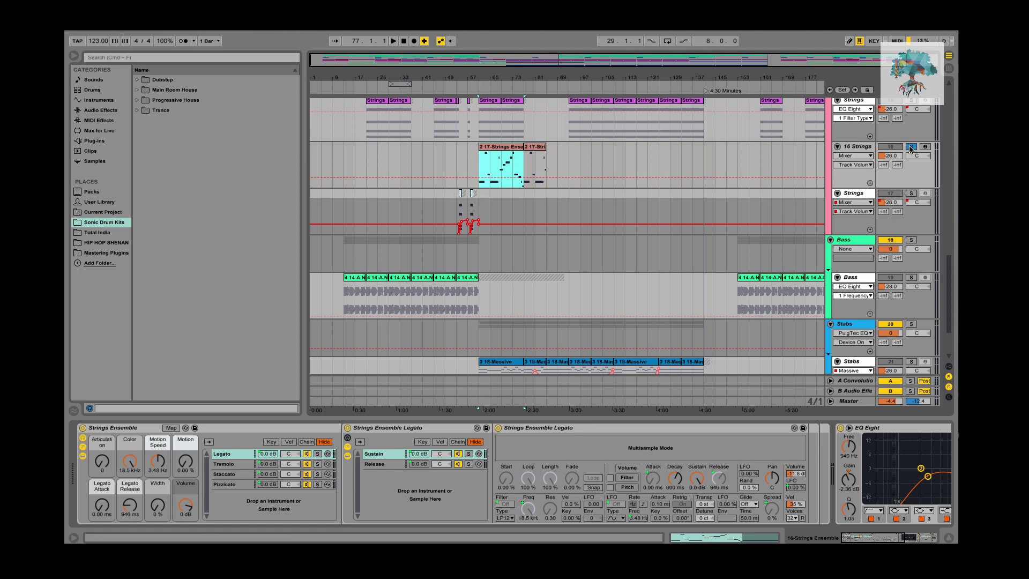
key("space")
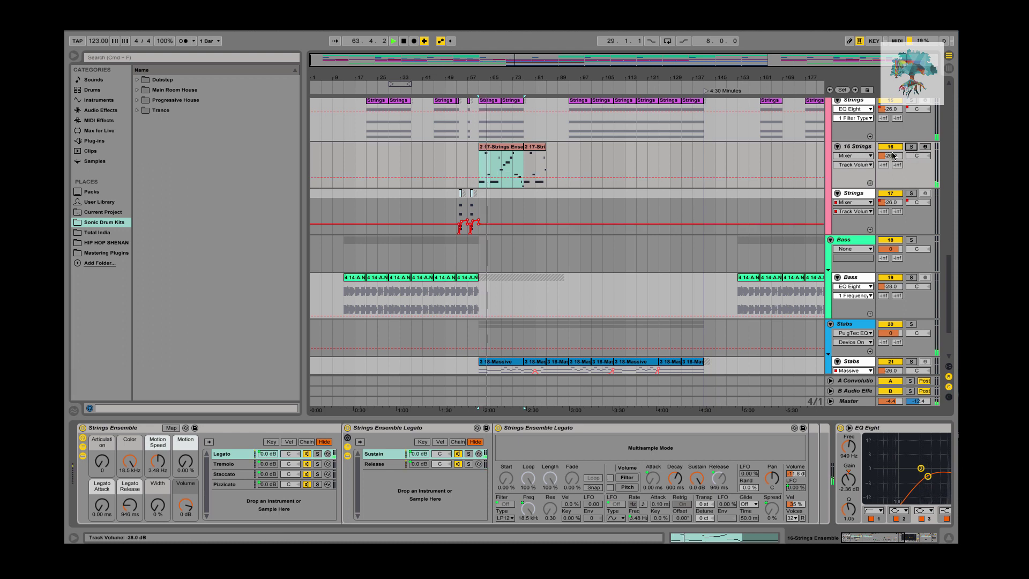
left_click(910, 150)
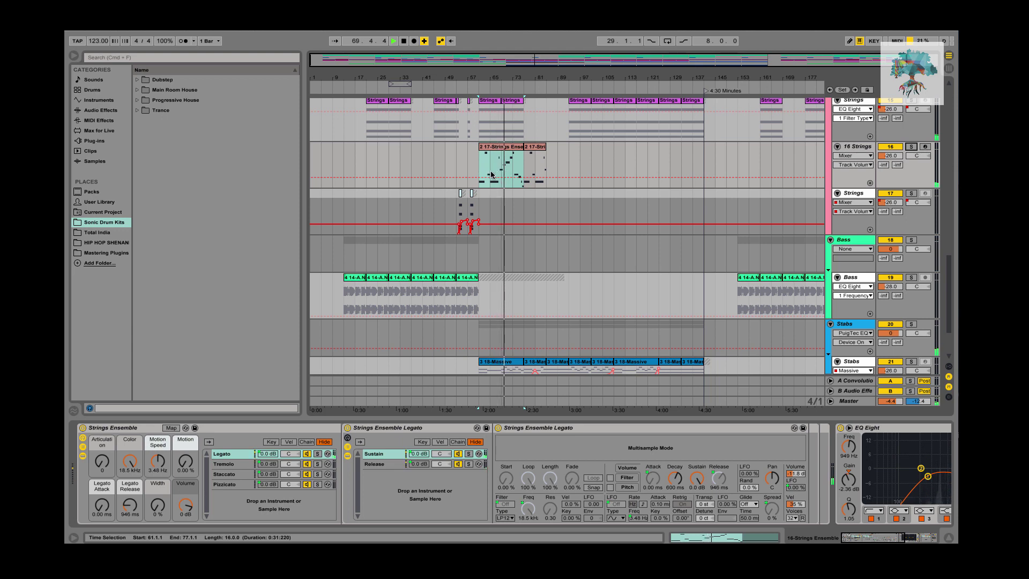
scroll(670, 186, "up", 6)
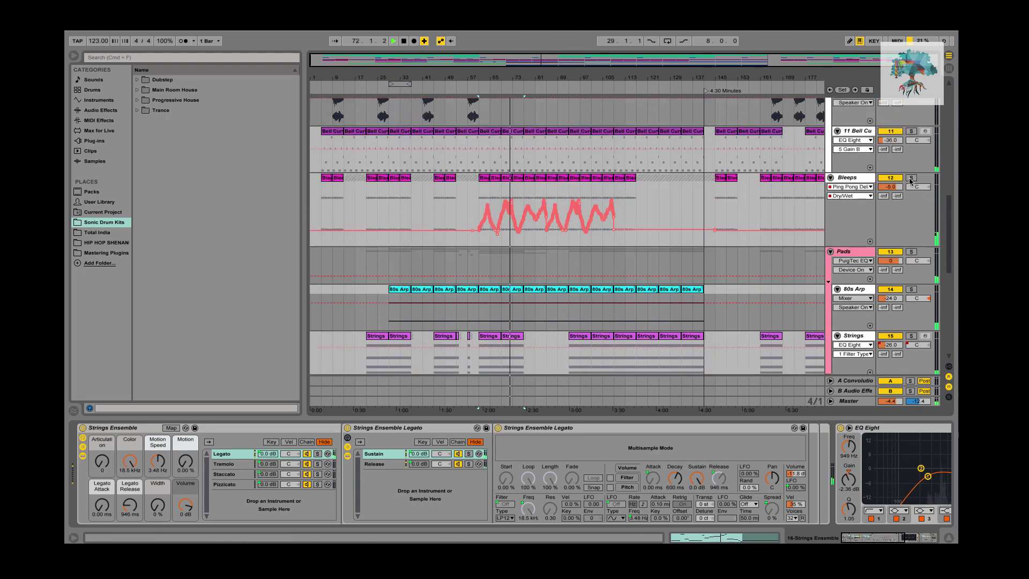
key("space")
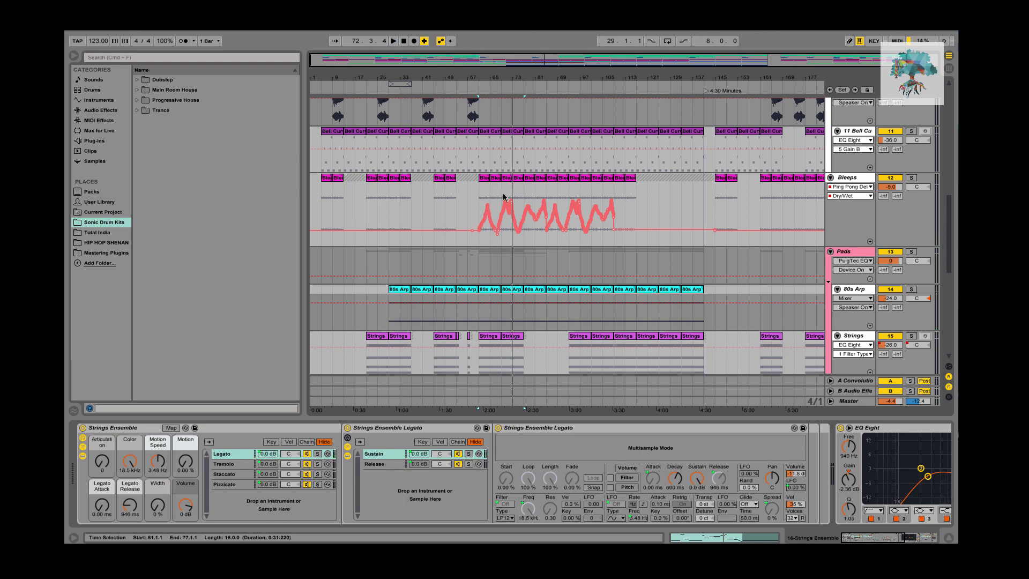
- Solo the Bleeps track, select bars 69 to 73, and audition its Ping Pong Delay Dry/Wet automation there
left_click(917, 178)
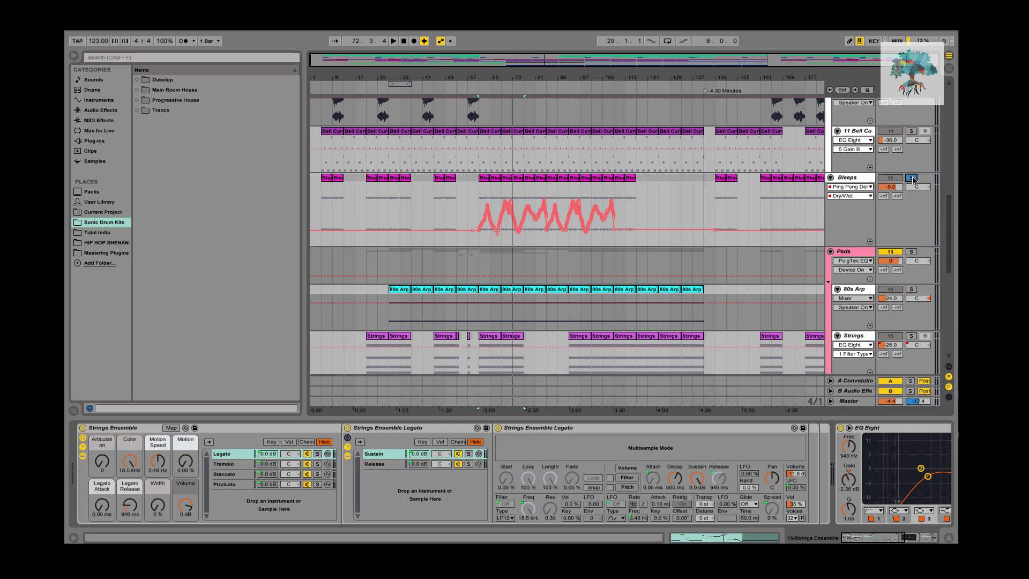
left_click(506, 187)
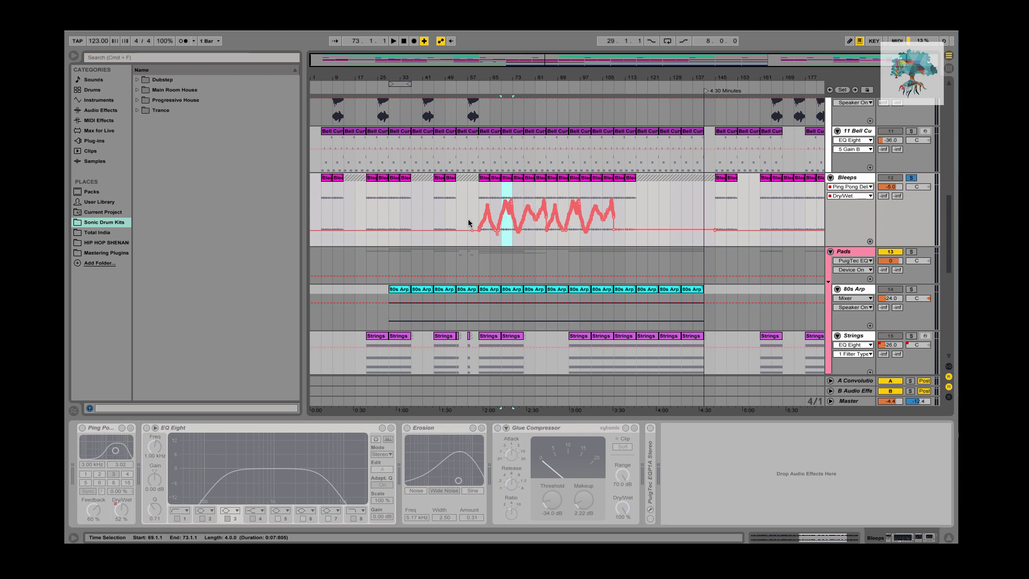
key("space")
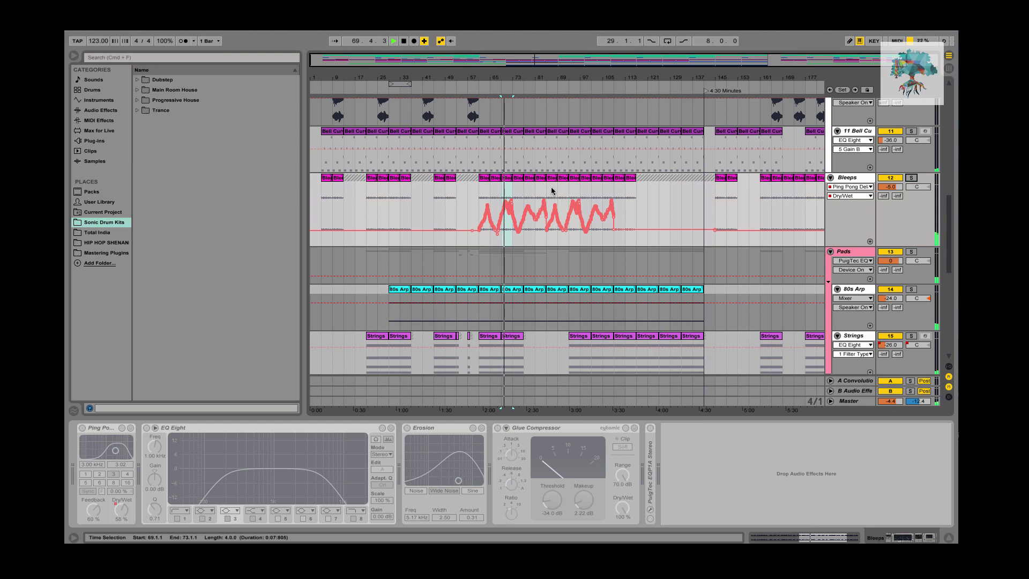
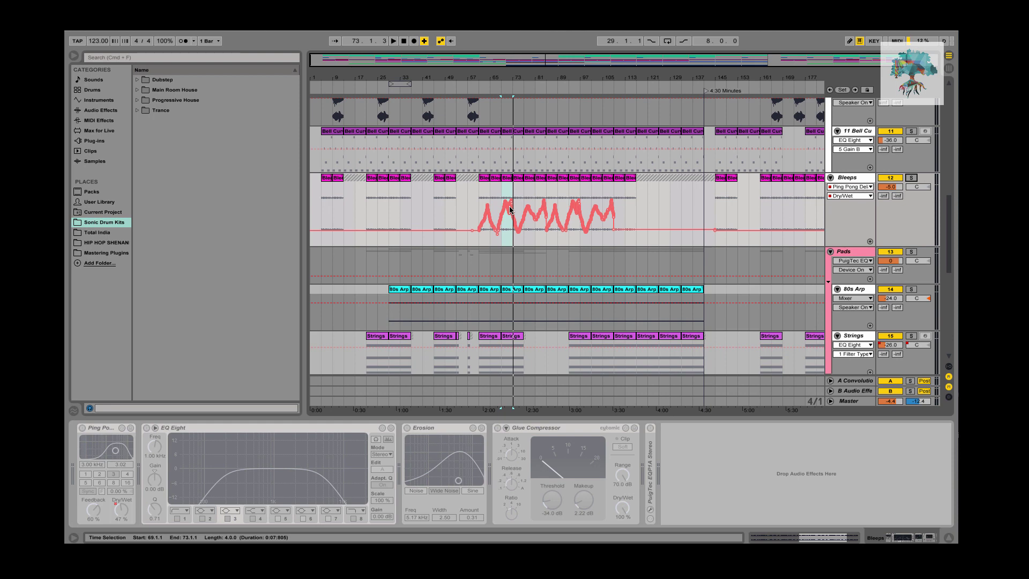
- Select the gap from bar 53 to 61 on the Main Hat and Flute Effect tracks and compare it with the other percussion
scroll(544, 188, "up", 10)
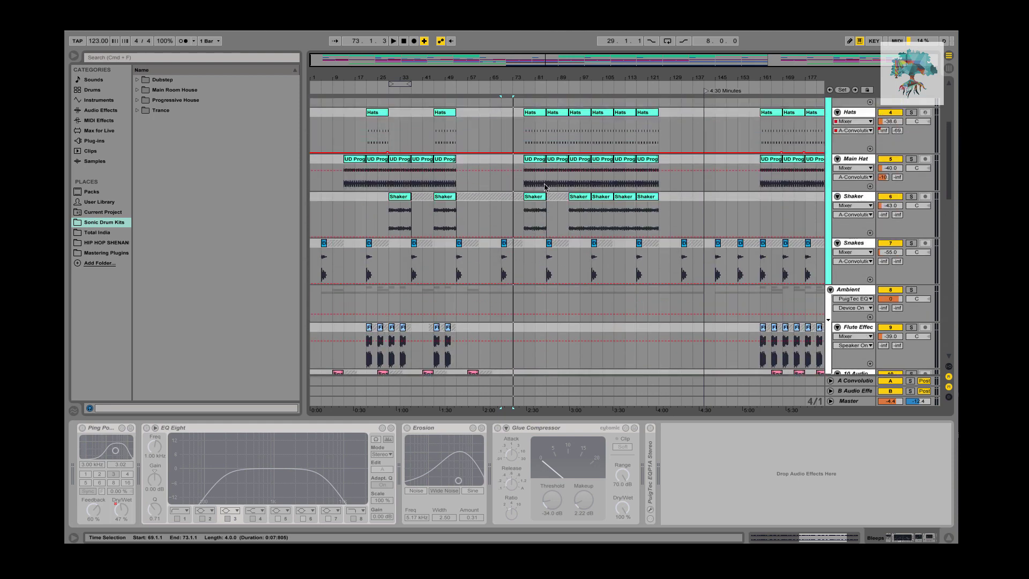
left_click_drag(456, 186, 476, 188)
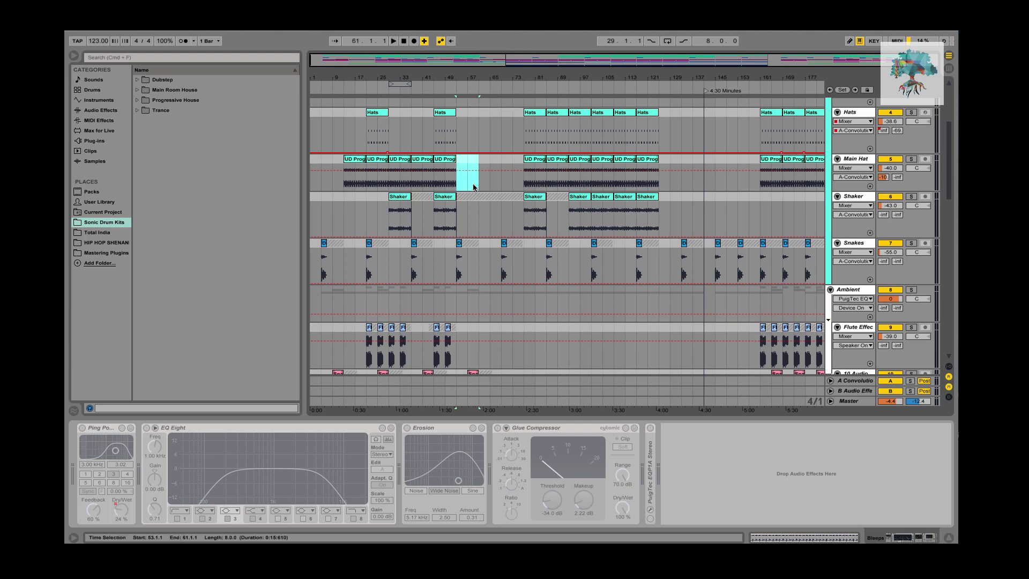
scroll(474, 195, "down", 5)
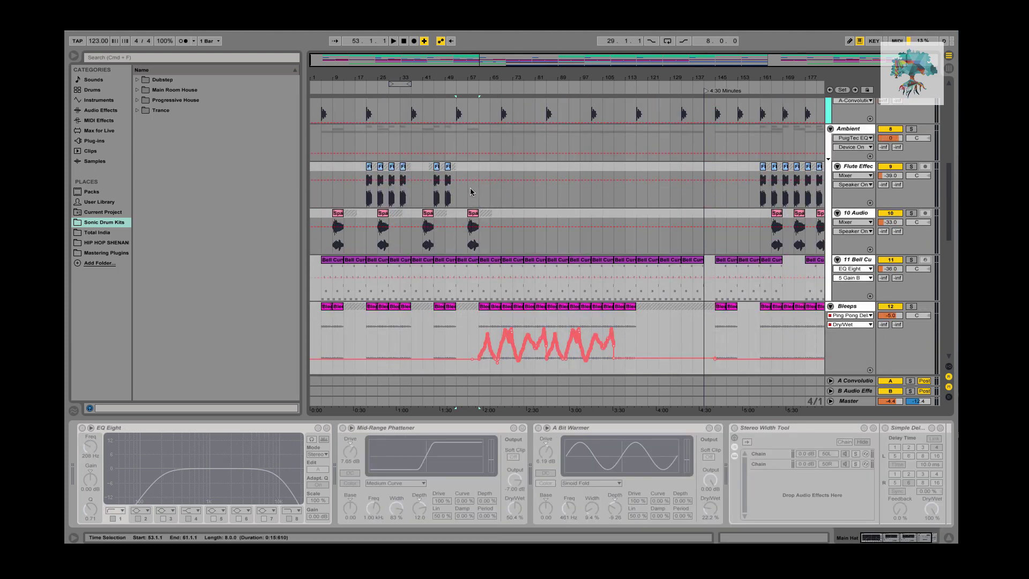
left_click_drag(457, 196, 476, 196)
scroll(480, 196, "up", 5)
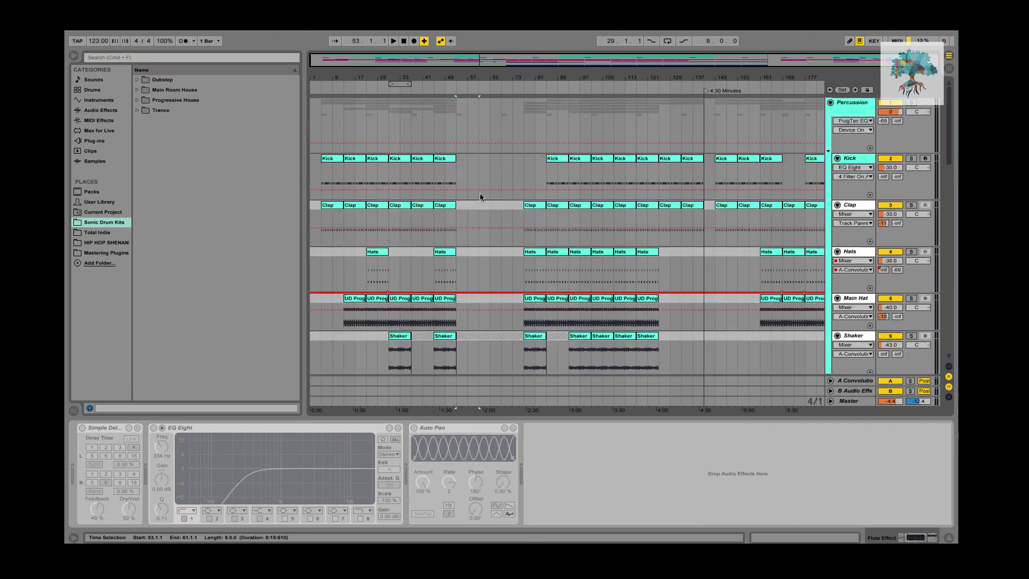
scroll(487, 182, "down", 8)
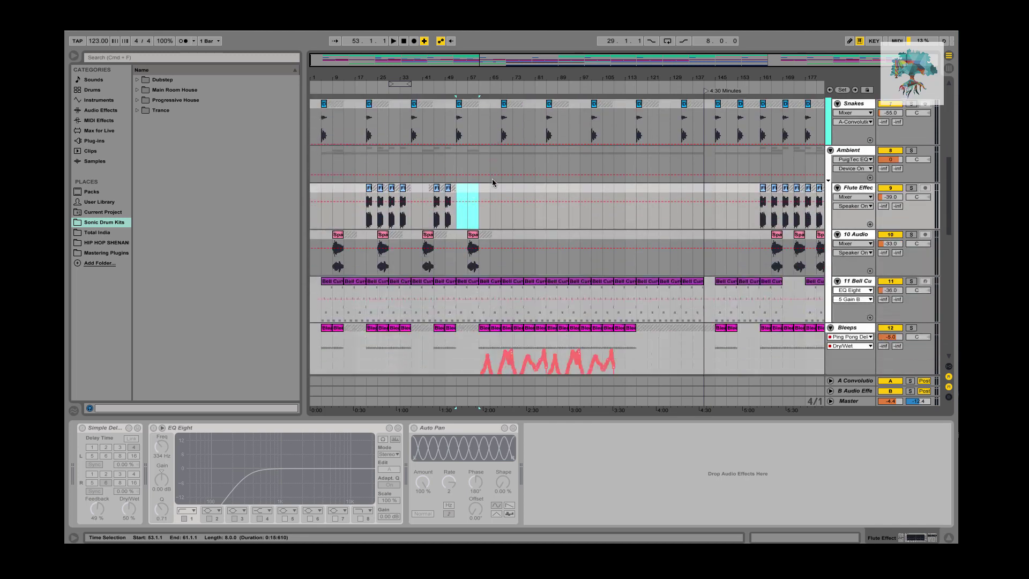
- Select bars 61 to 89 and bars 61 to 77 on the Bleeps track and compare these ranges with the percussion layers
left_click_drag(478, 215, 558, 220)
scroll(558, 219, "up", 4)
scroll(557, 222, "up", 3)
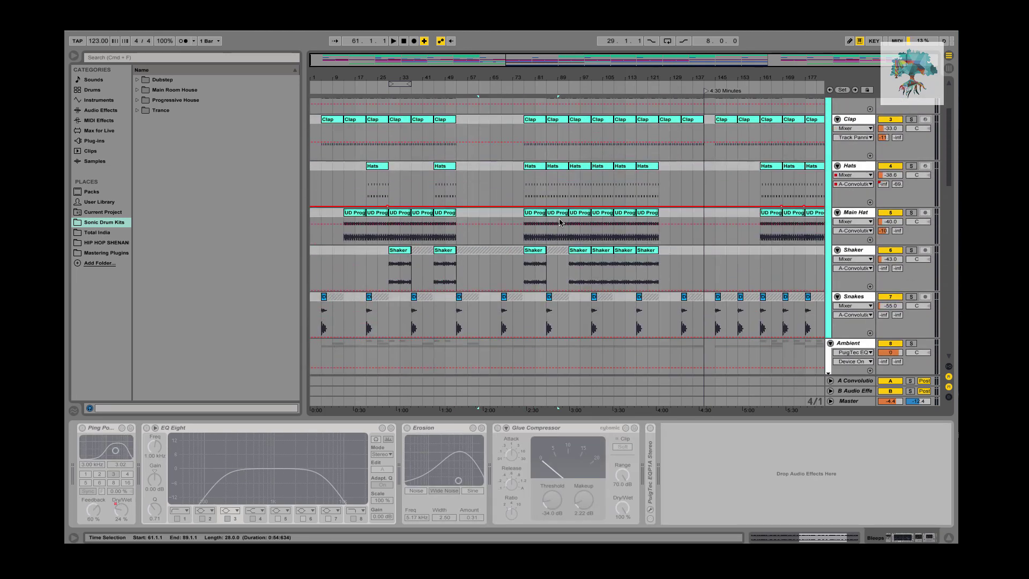
scroll(560, 222, "down", 4)
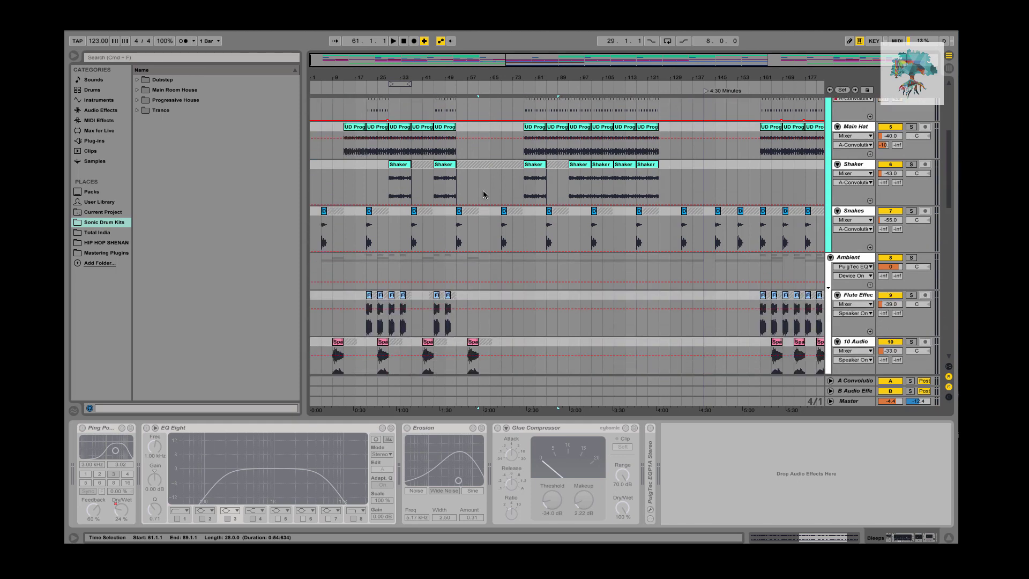
scroll(485, 201, "down", 8)
scroll(479, 236, "up", 1)
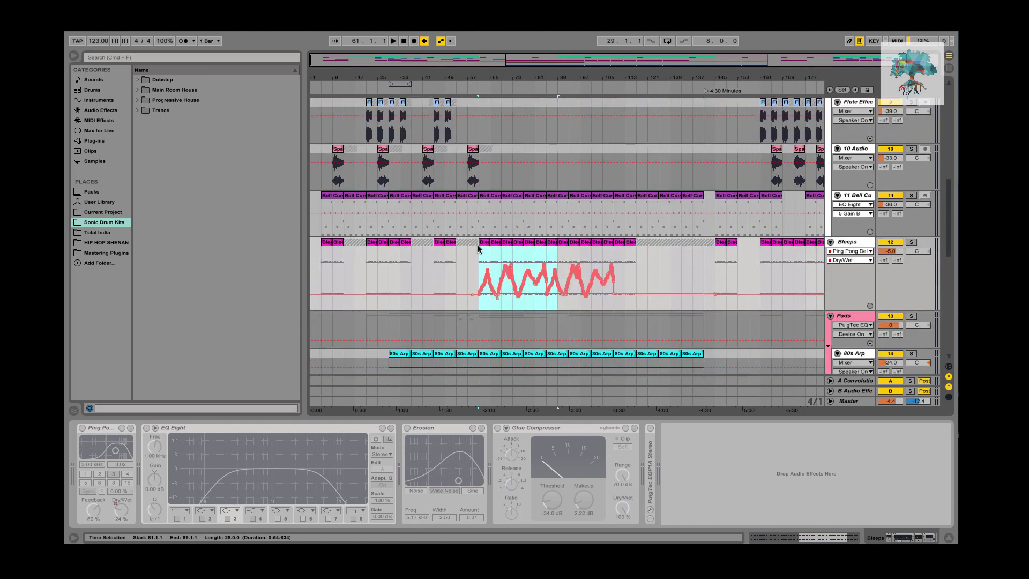
left_click_drag(479, 258, 521, 258)
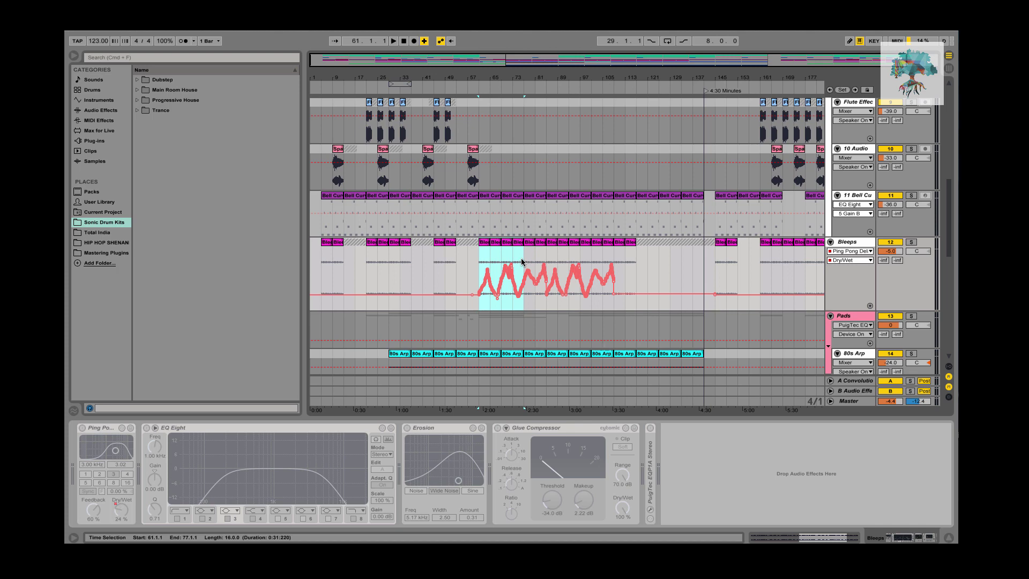
scroll(521, 258, "up", 8)
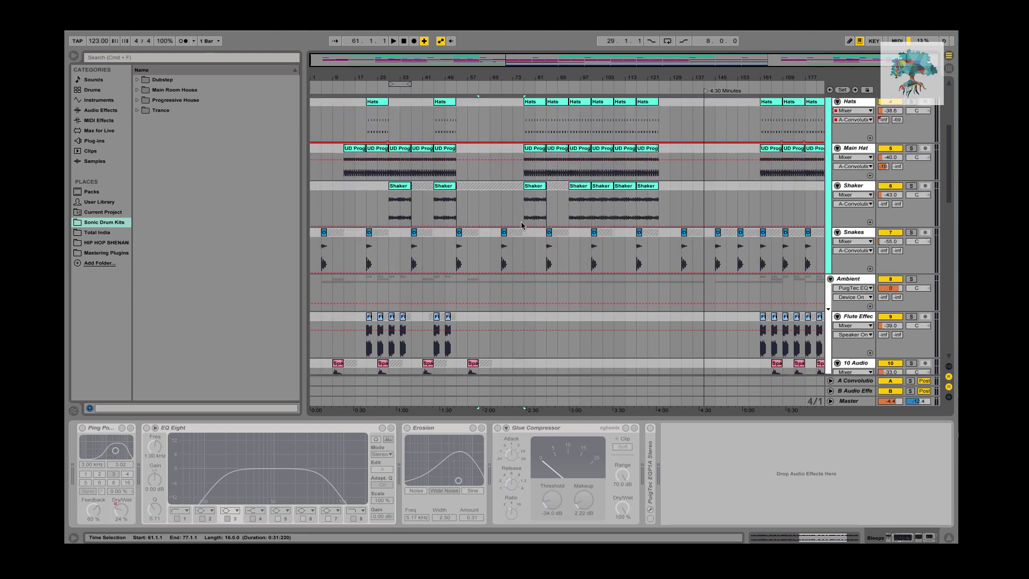
scroll(521, 212, "down", 8)
scroll(522, 210, "up", 10)
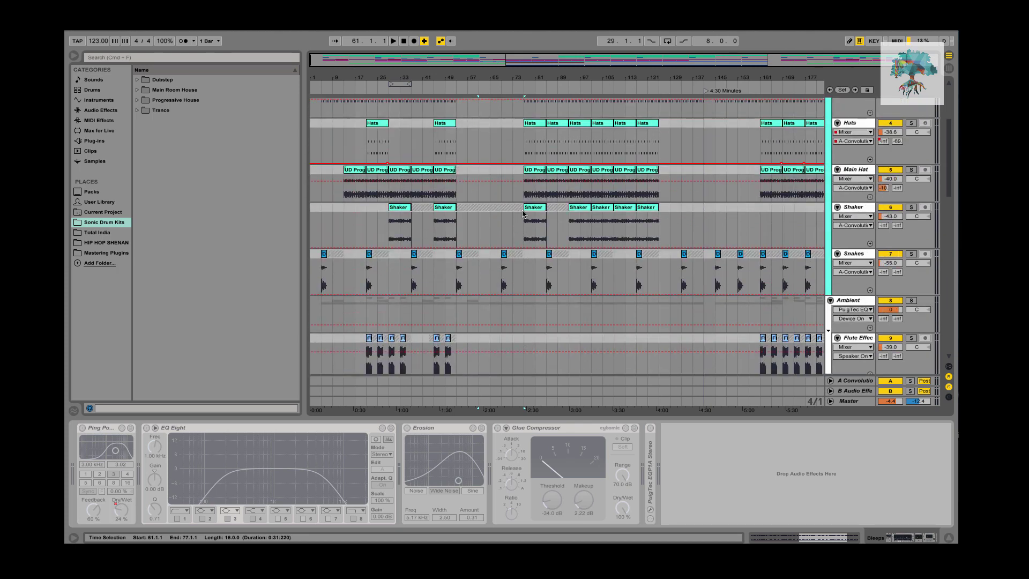
- Select the Shaker and Clap clips at bar 77, play from there, and review which lower tracks accompany the returning percussion
left_click(529, 210)
scroll(538, 196, "up", 3)
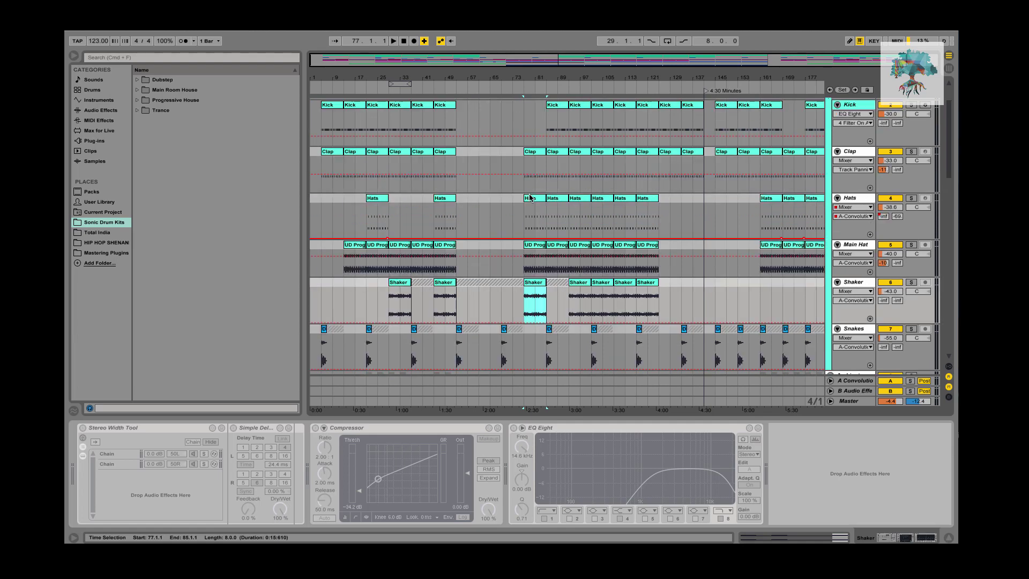
left_click(542, 156)
key("space")
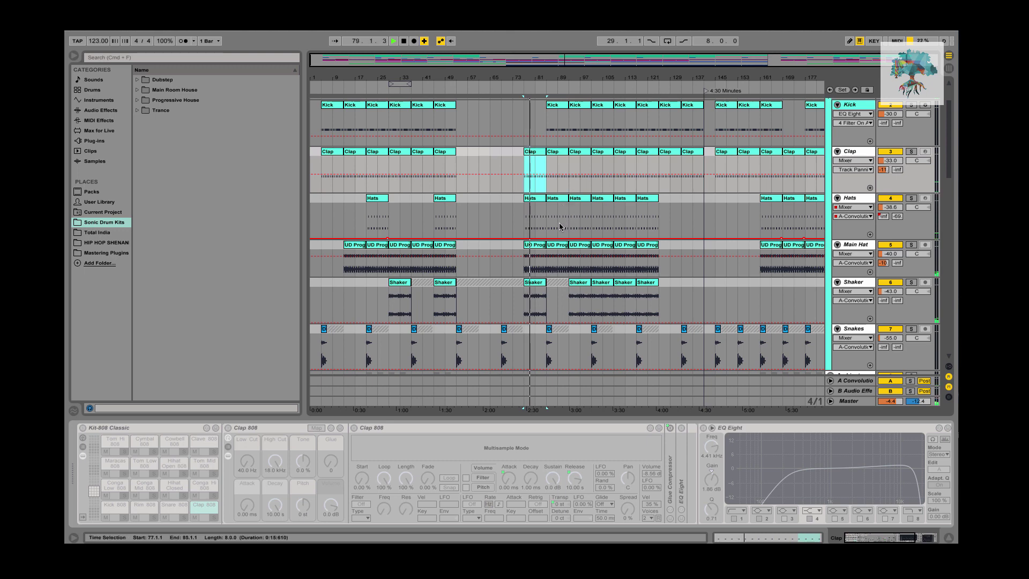
scroll(533, 233, "down", 3)
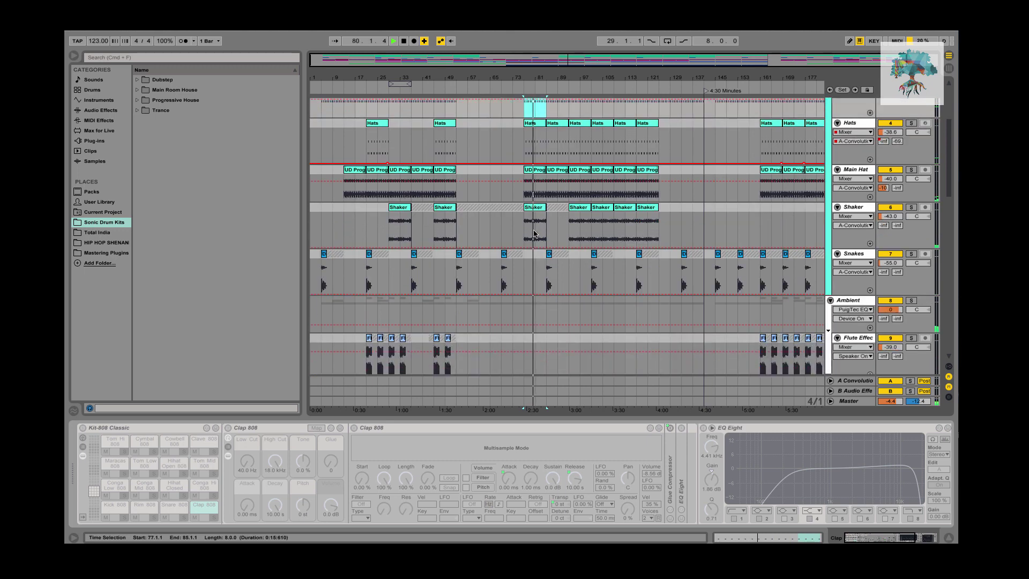
scroll(536, 234, "down", 8)
scroll(548, 234, "down", 5)
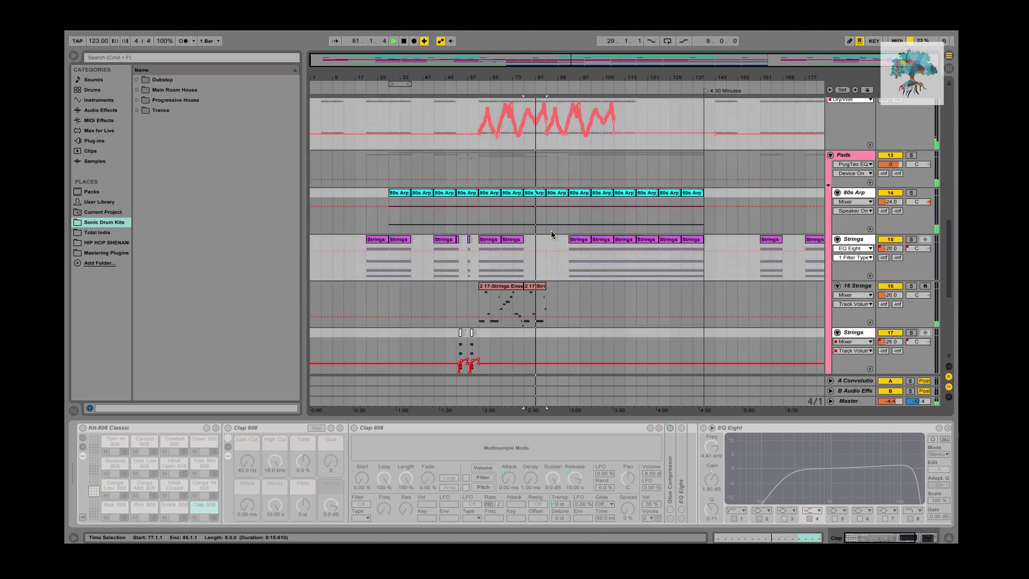
- Select the 80s Arp clip at bar 77 and the Strings clip at bar 93 to compare the pad layers
scroll(551, 234, "down", 1)
scroll(551, 233, "up", 2)
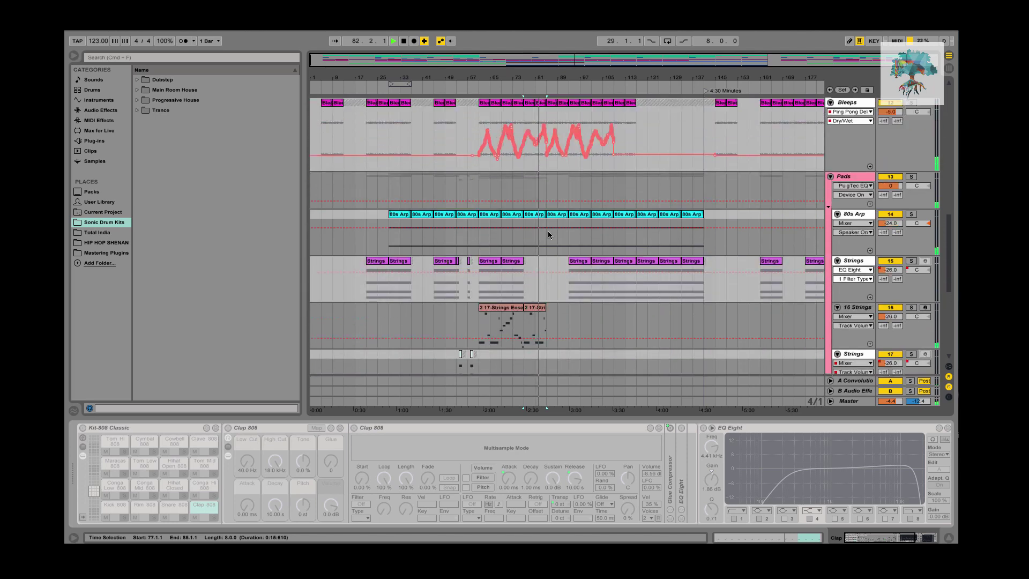
scroll(570, 234, "down", 1)
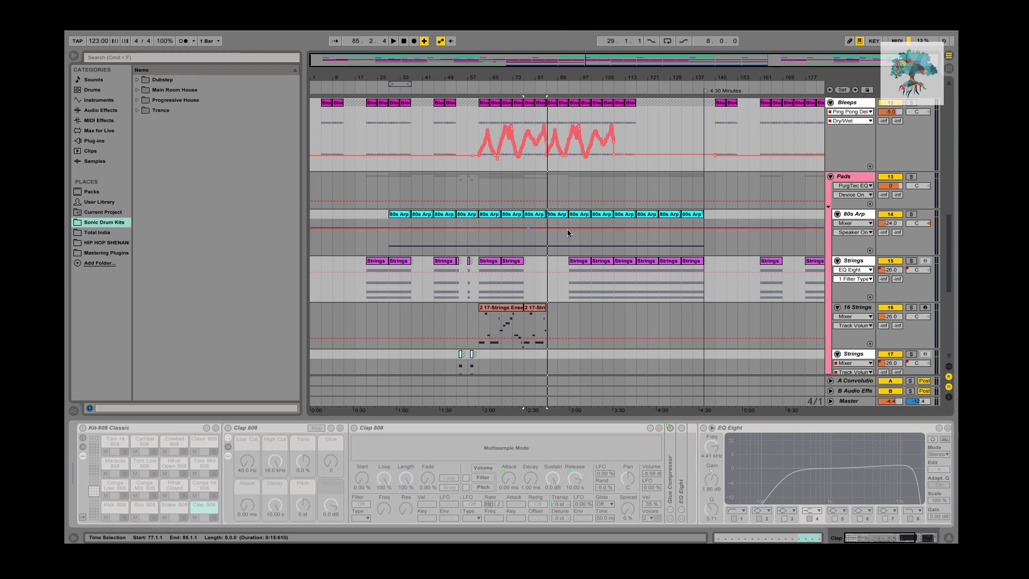
left_click(538, 228)
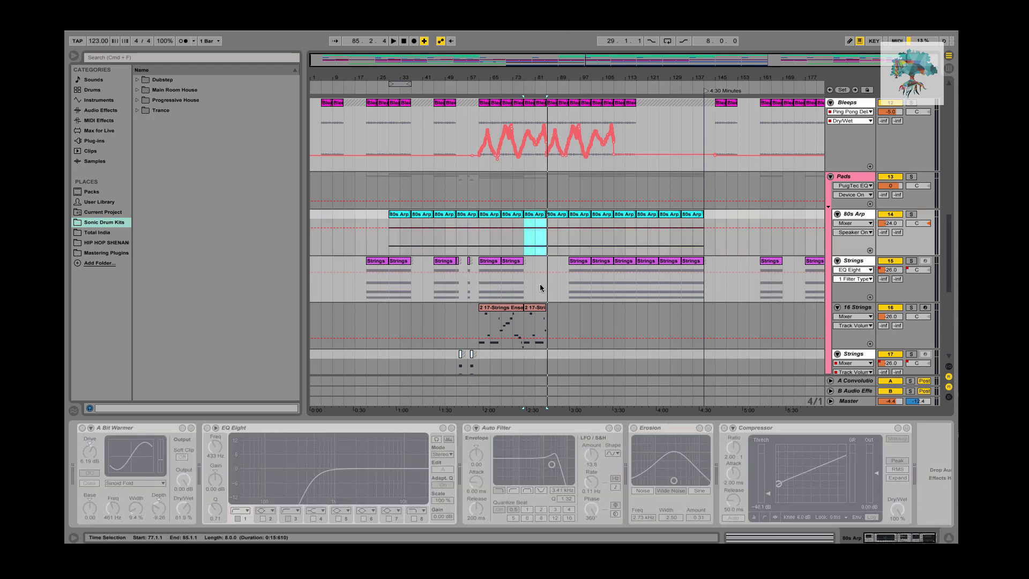
left_click(577, 284)
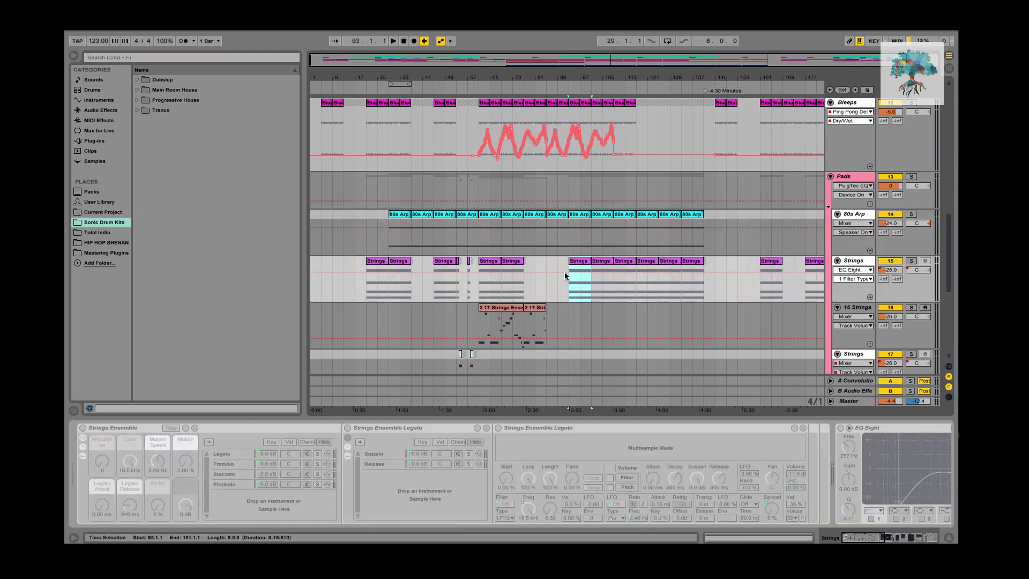
- Play from bar 81 in the Strings track's gap and review which pad, bass and stab layers accompany it
left_click(524, 277)
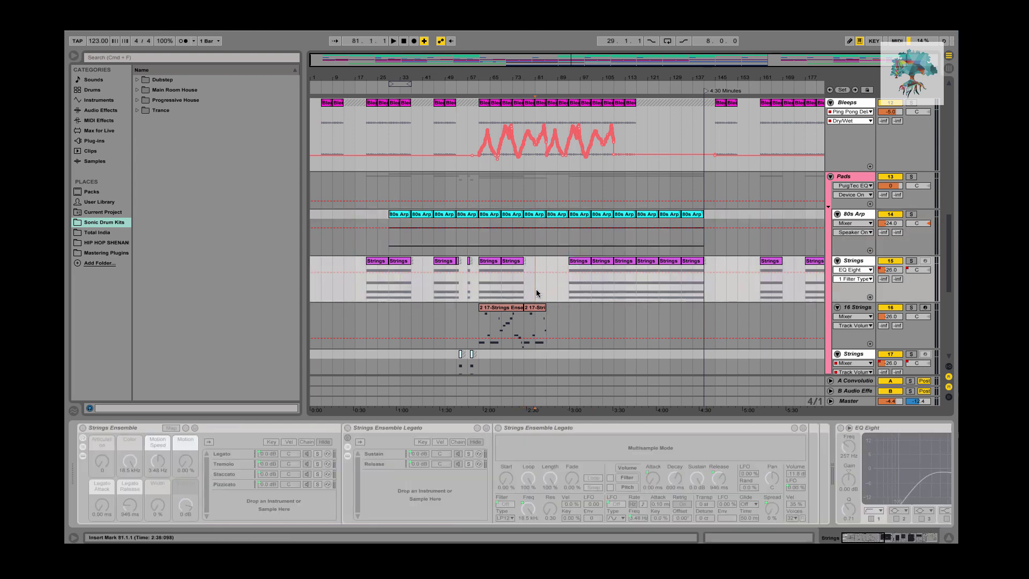
left_click(536, 288)
key("space")
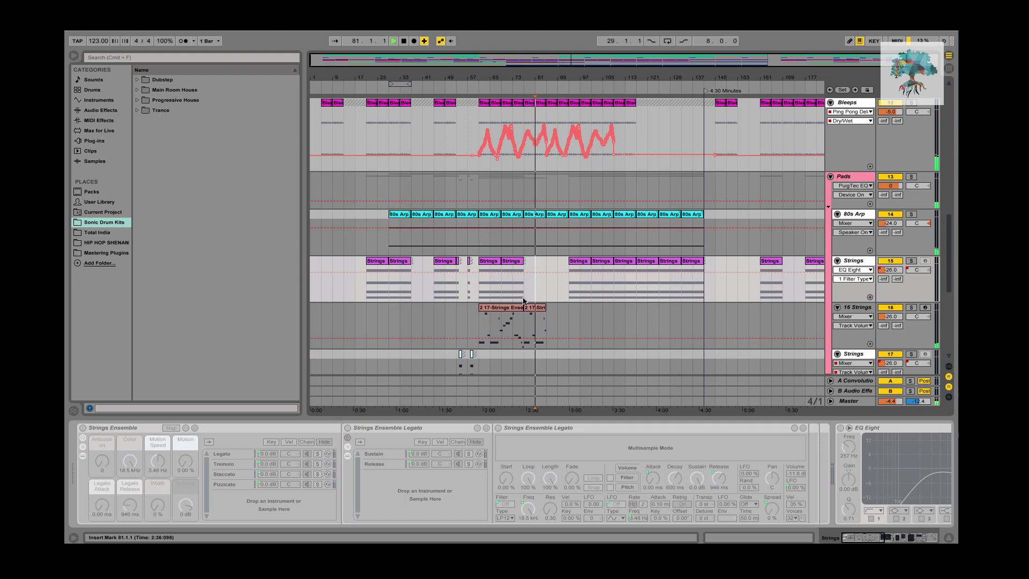
scroll(552, 236, "down", 6)
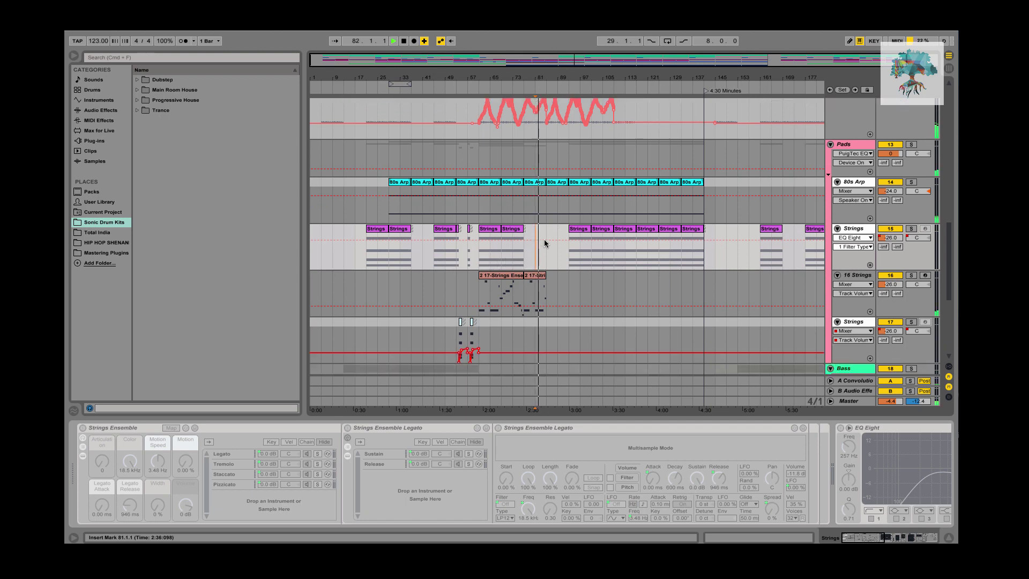
scroll(543, 240, "down", 3)
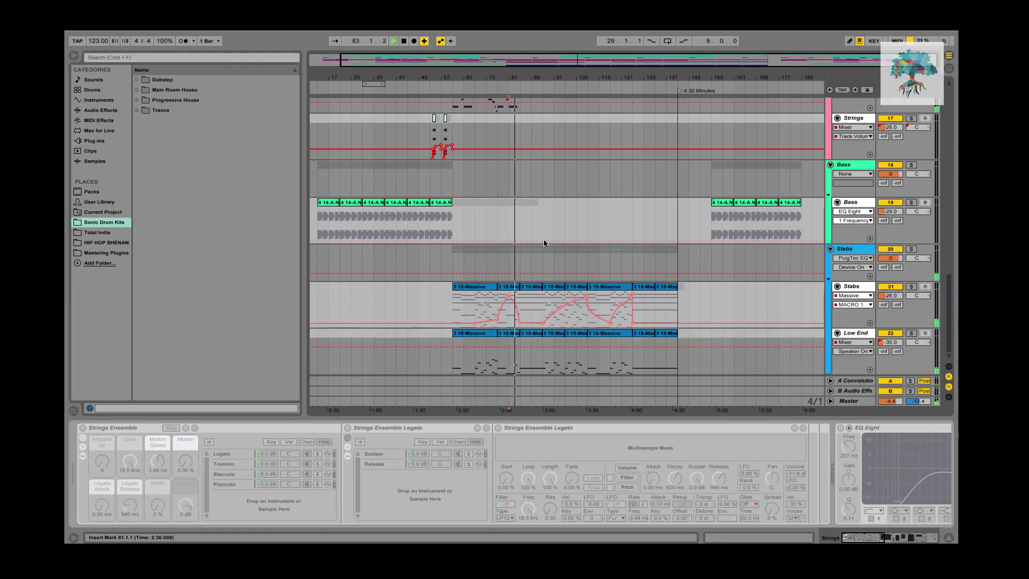
- Select the Stabs clip from bar 85 to 93 and compare it with the pad and bass tracks during playback
left_click(531, 291)
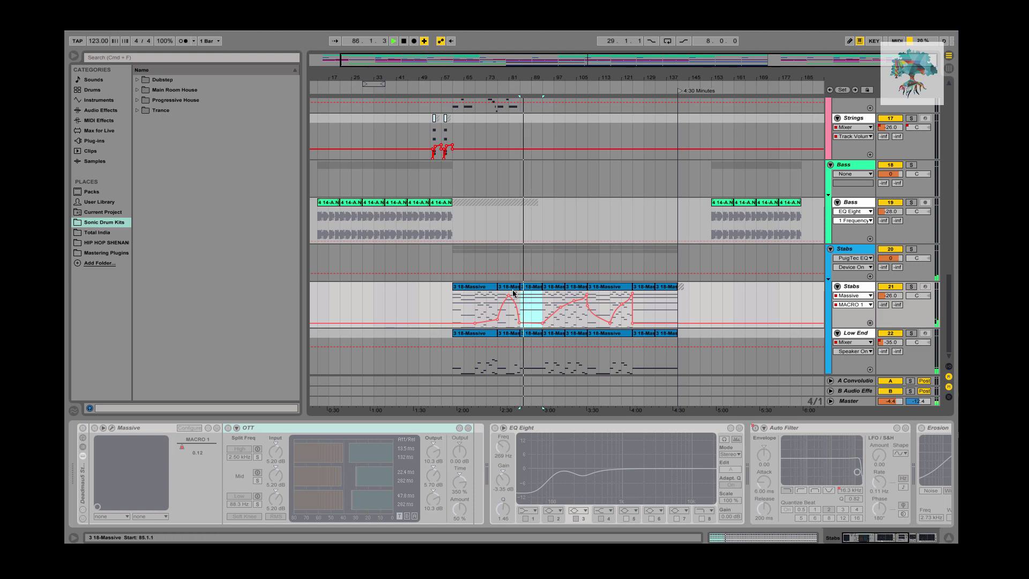
scroll(535, 290, "up", 10)
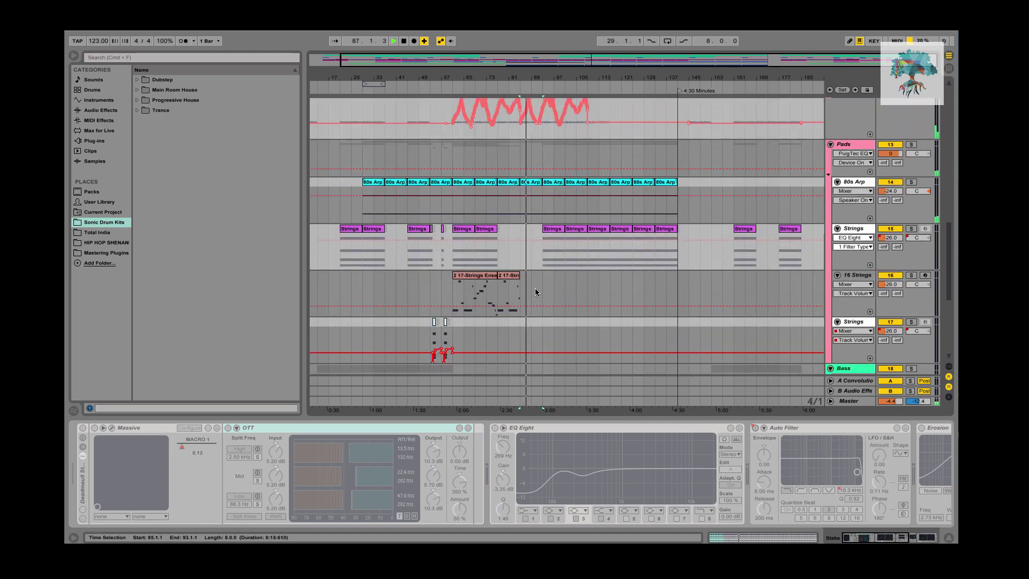
scroll(535, 289, "up", 5)
scroll(534, 289, "down", 10)
scroll(535, 289, "left", 2)
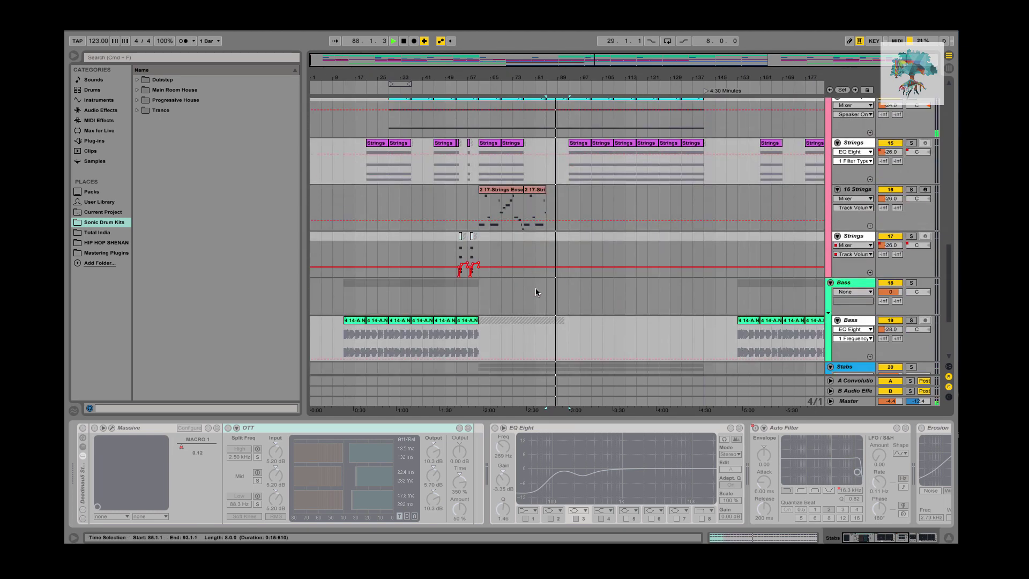
scroll(535, 288, "down", 5)
scroll(552, 292, "right", 2)
scroll(571, 294, "up", 3)
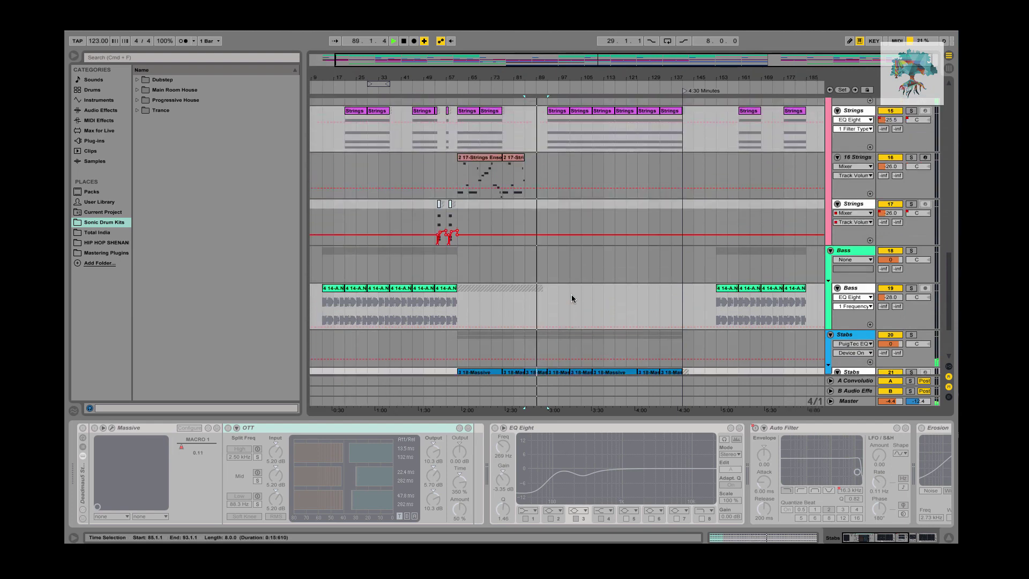
scroll(561, 287, "down", 1)
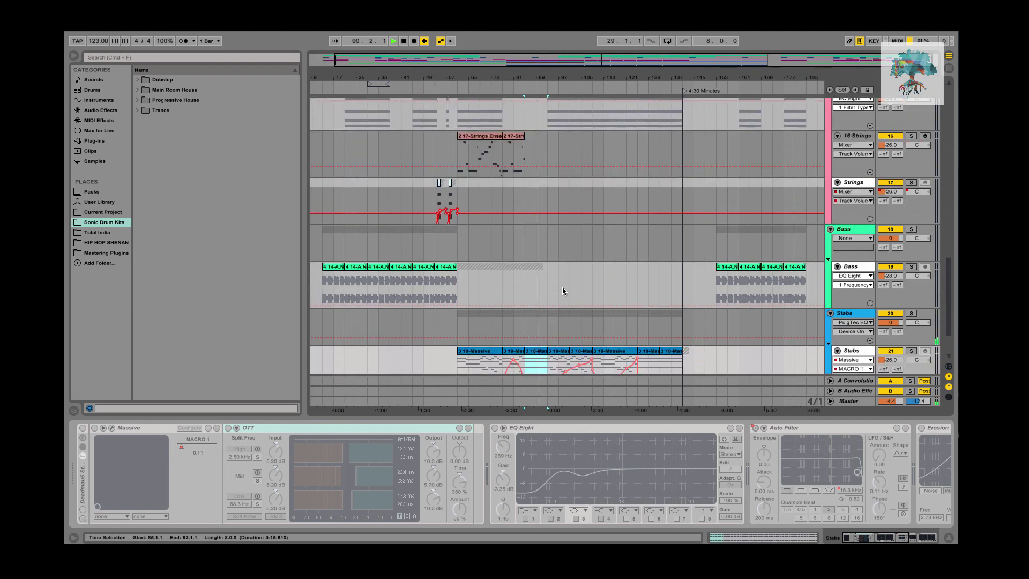
scroll(576, 294, "down", 2)
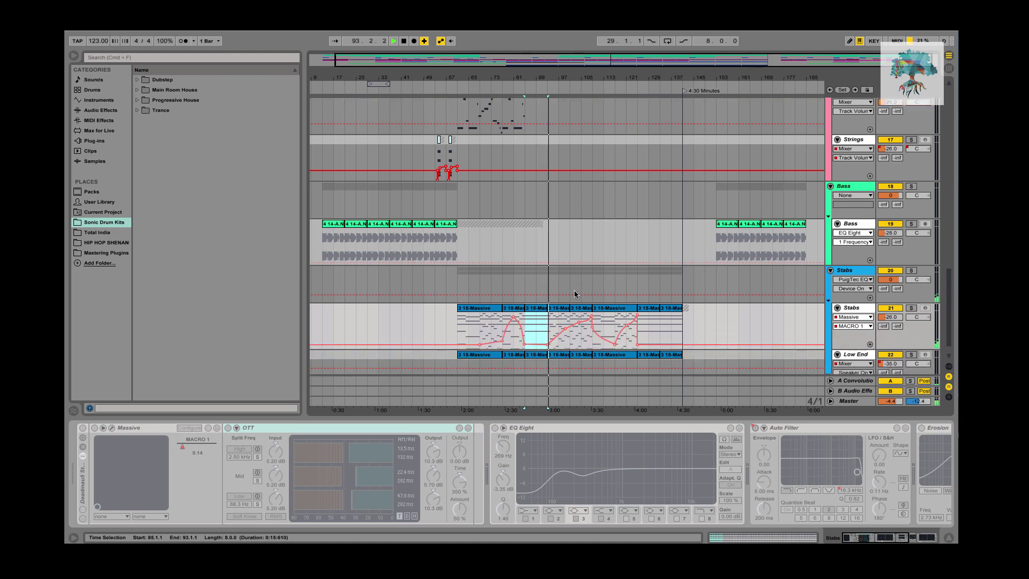
- Raise the Master volume to -2.6 and audition the Stabs MACRO 1 automation alongside the Strings up to bar 109
left_click_drag(889, 401, 889, 393)
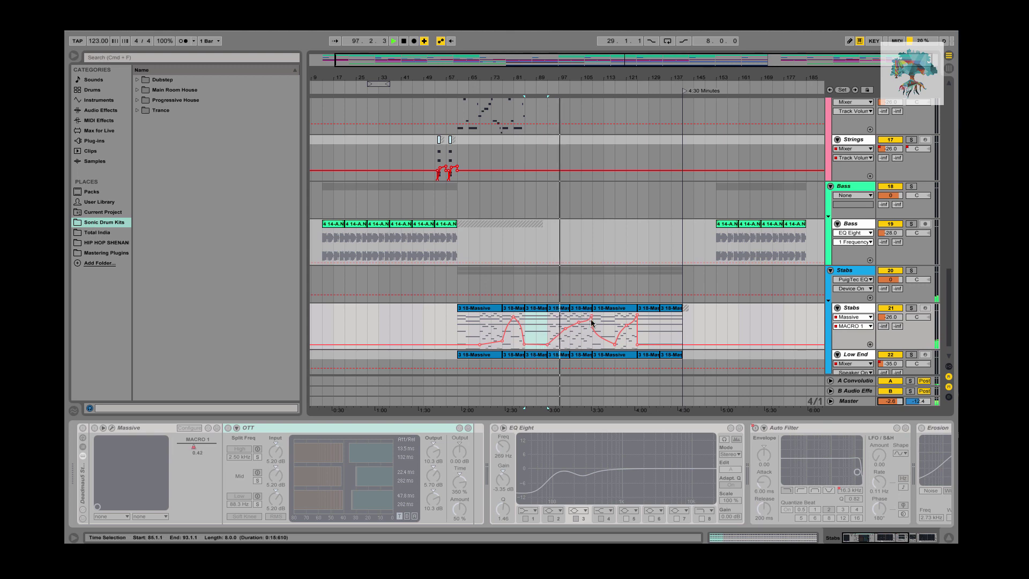
scroll(616, 314, "down", 1)
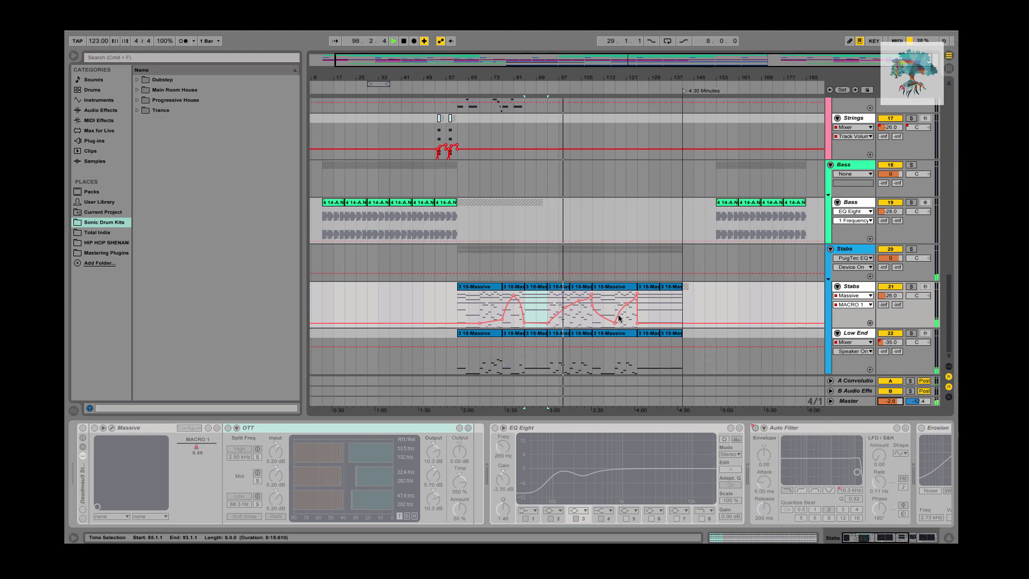
scroll(594, 319, "up", 5)
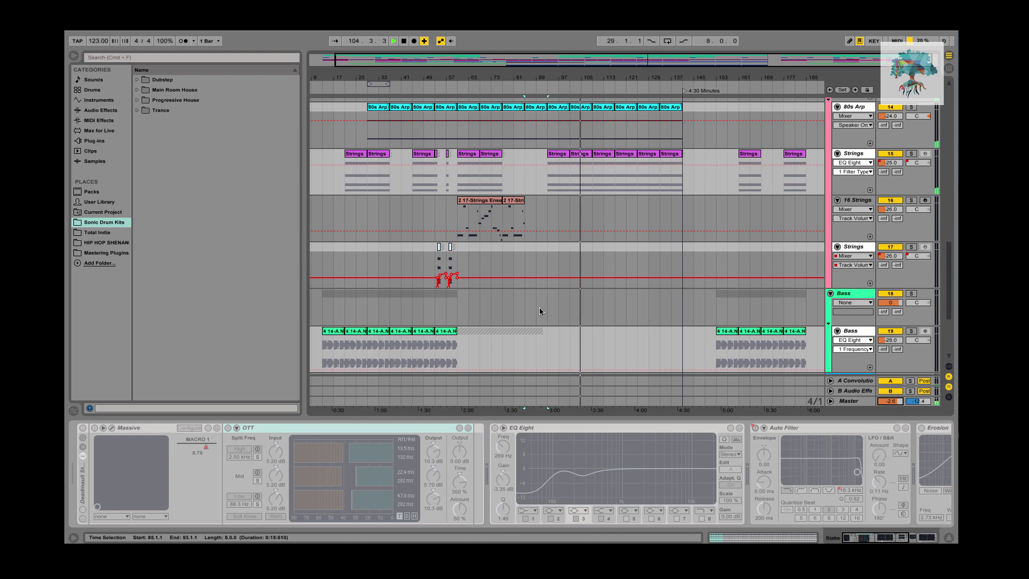
scroll(539, 307, "down", 5)
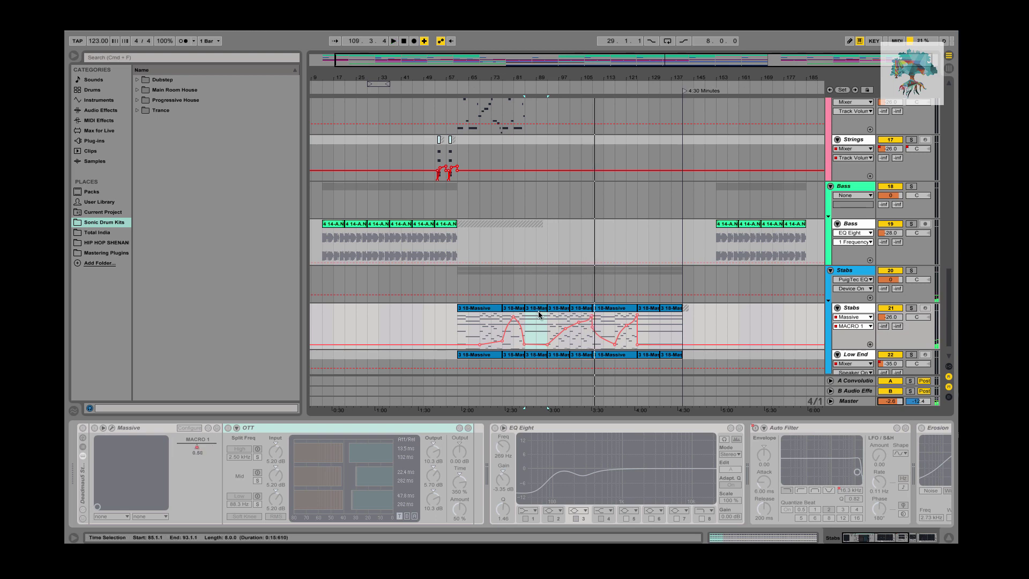
key("space")
- Select the Stabs range from bar 85 to 109, reselect its first clip, and examine the MACRO 1 automation build
left_click(523, 322)
left_click(529, 312)
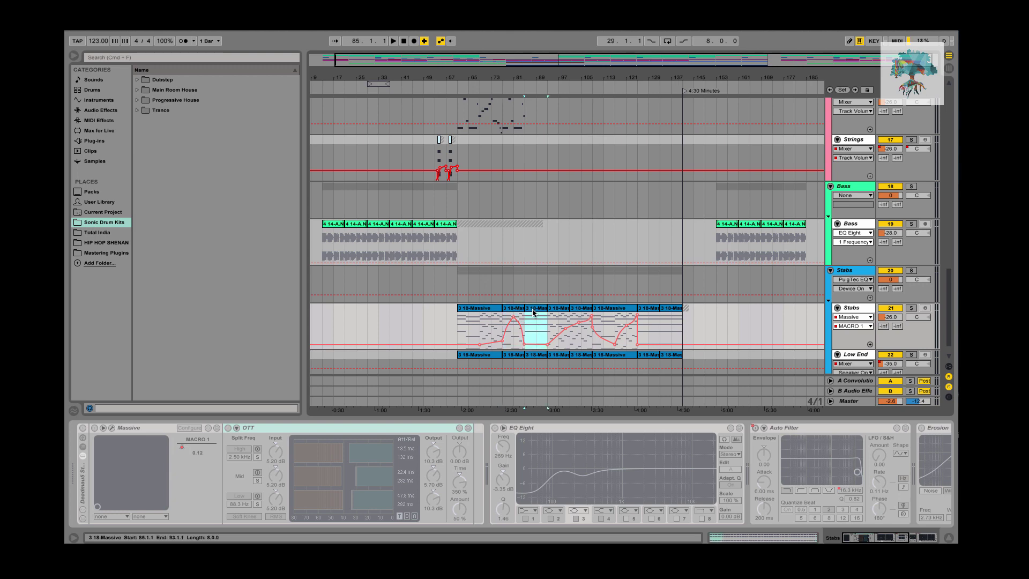
left_click_drag(533, 336, 592, 340)
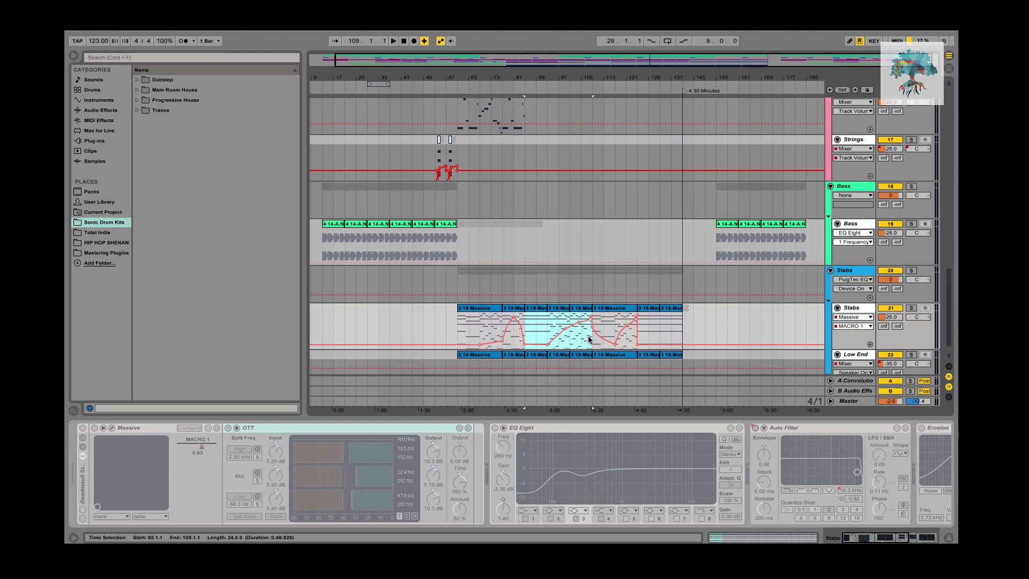
left_click(536, 311)
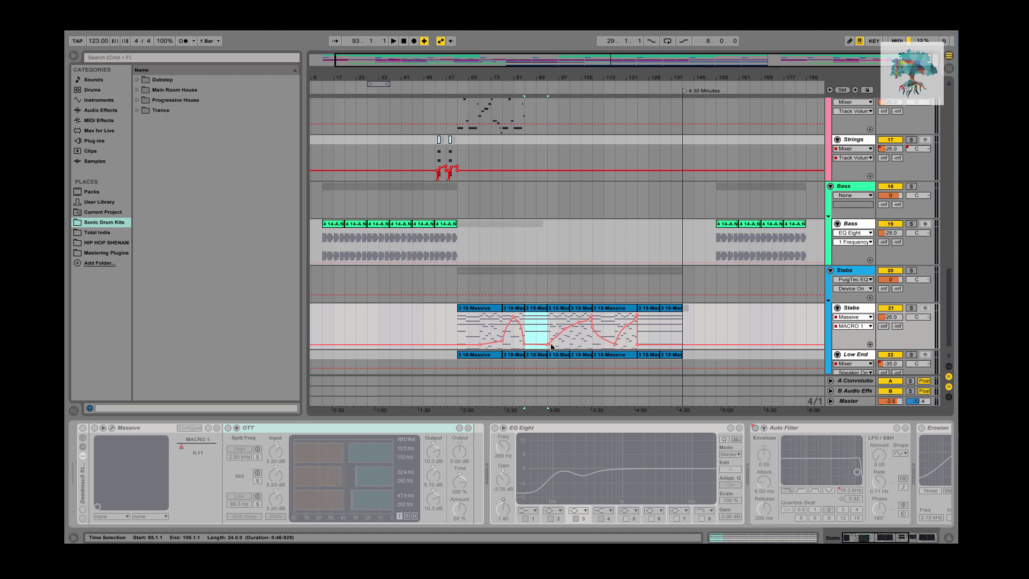
- Select the Strings clip and the Stabs clip from bar 93 to 101 to compare where both layers build
scroll(544, 346, "up", 3)
scroll(542, 346, "up", 3)
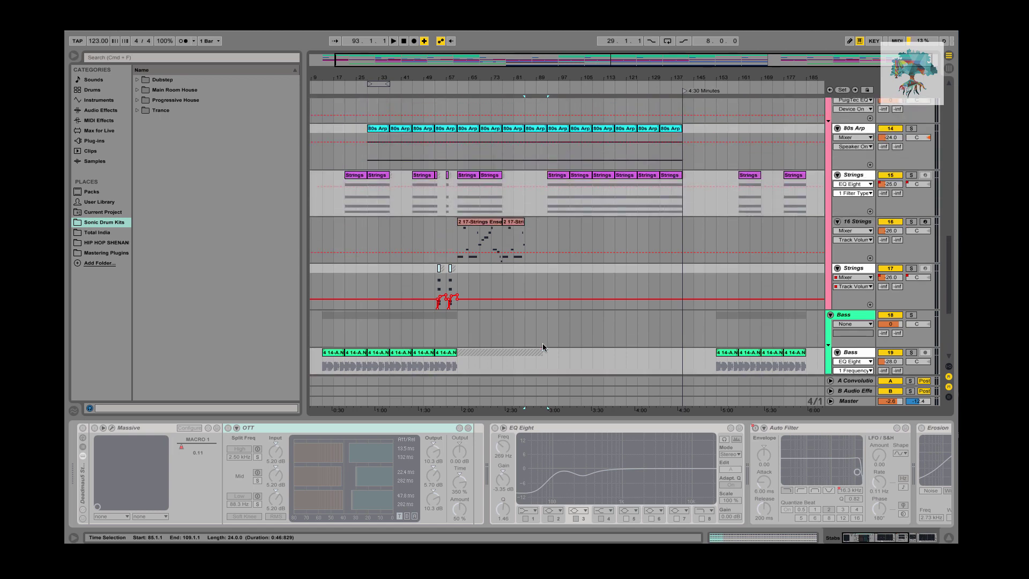
scroll(535, 265, "up", 2)
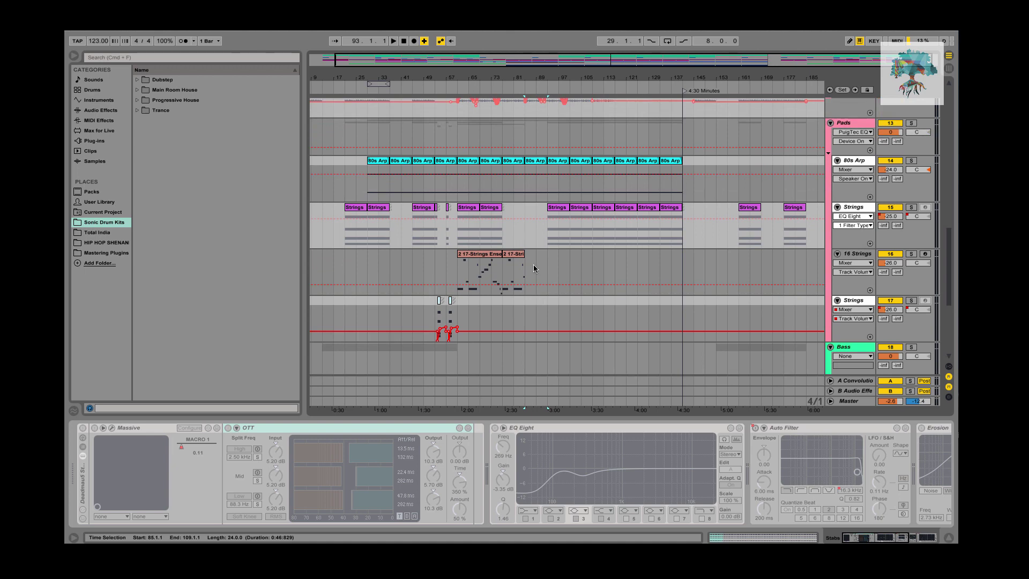
left_click(552, 212)
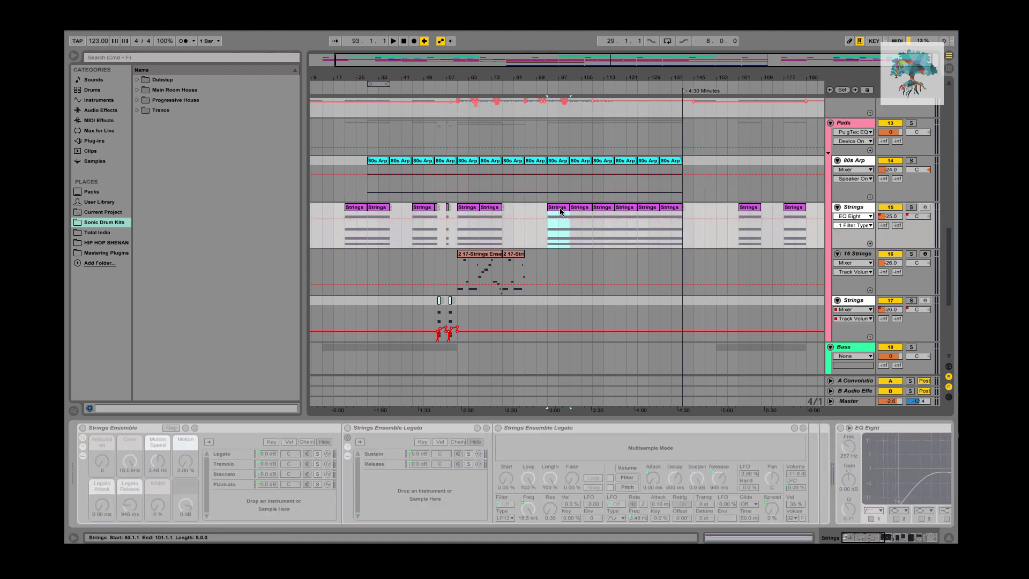
scroll(560, 208, "down", 3)
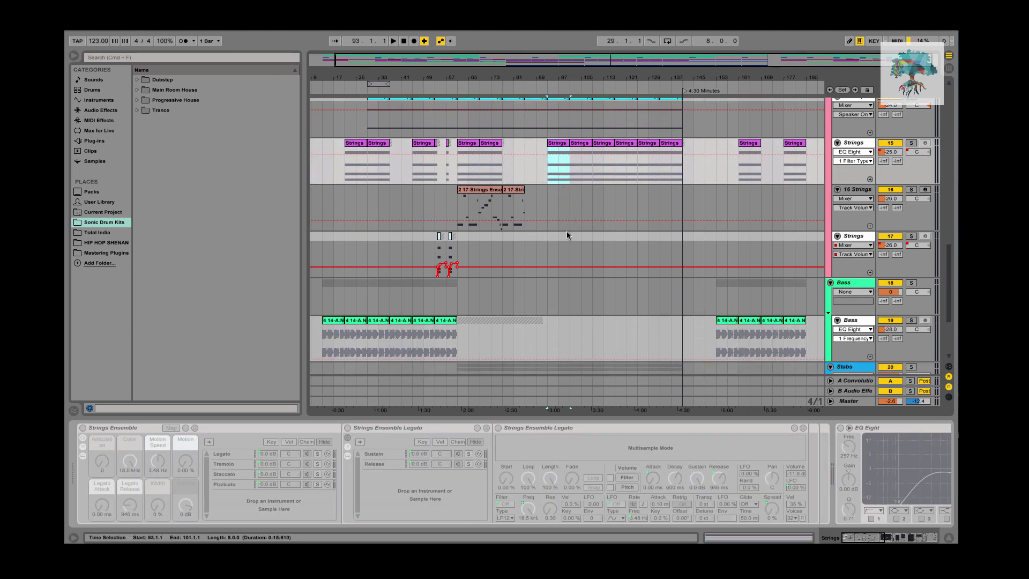
scroll(567, 243, "down", 4)
left_click(556, 329)
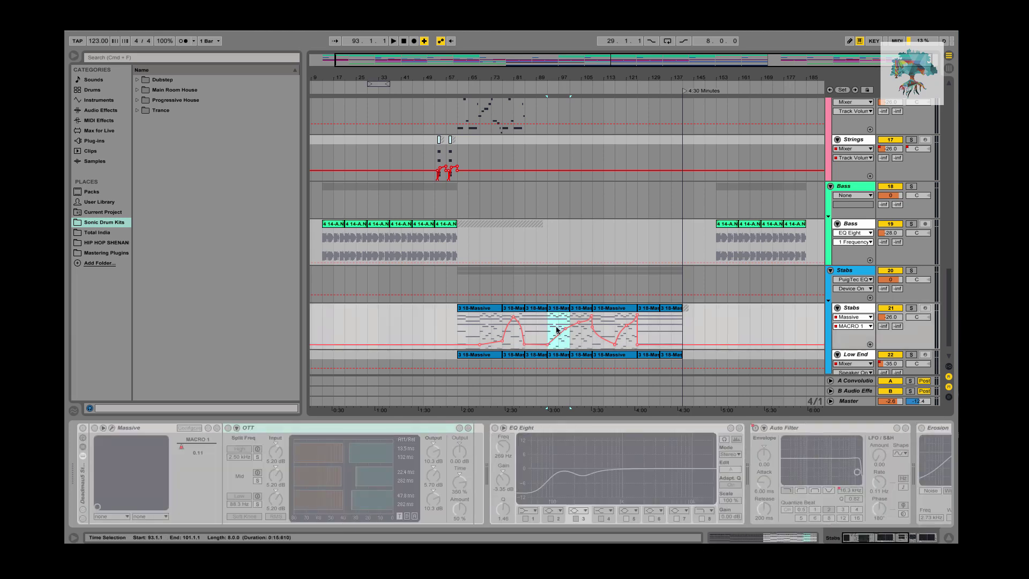
- Place the insert marker at bar 109 on Stabs, select bars 113 to 117 on Bleeps, and compare where the layers end
left_click(570, 332)
left_click(596, 339)
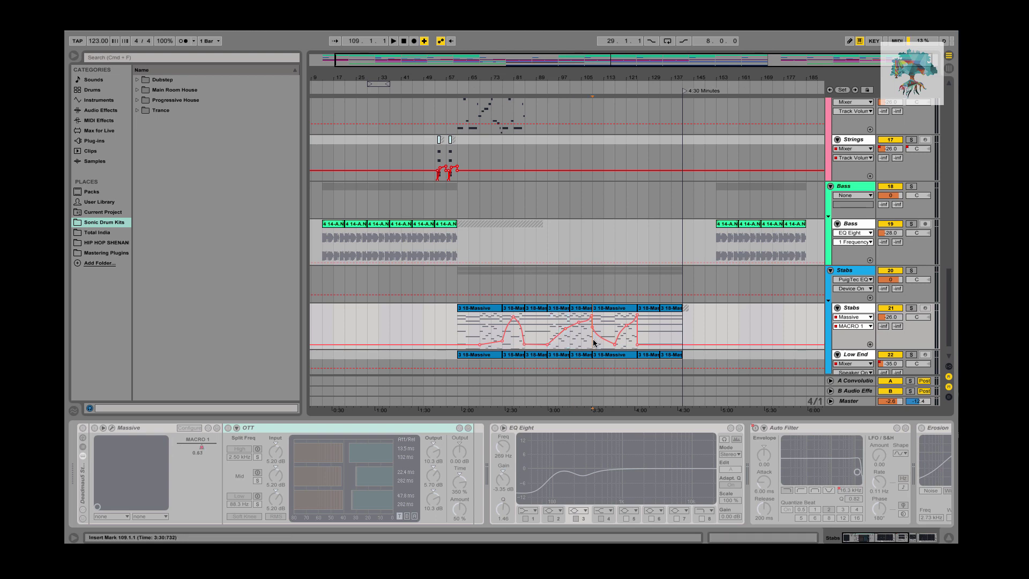
scroll(619, 309, "up", 6)
scroll(620, 308, "up", 5)
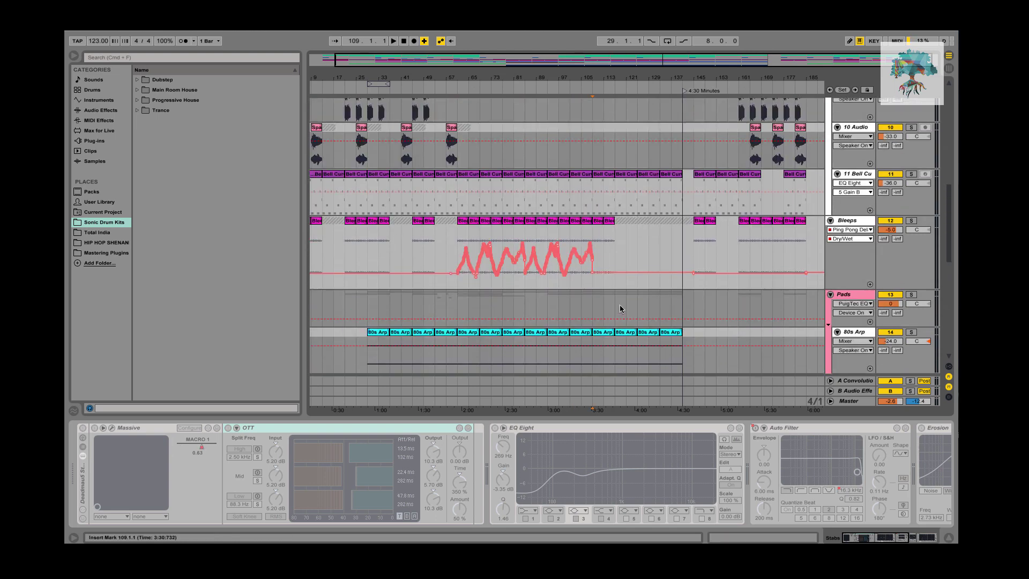
scroll(622, 290, "down", 10)
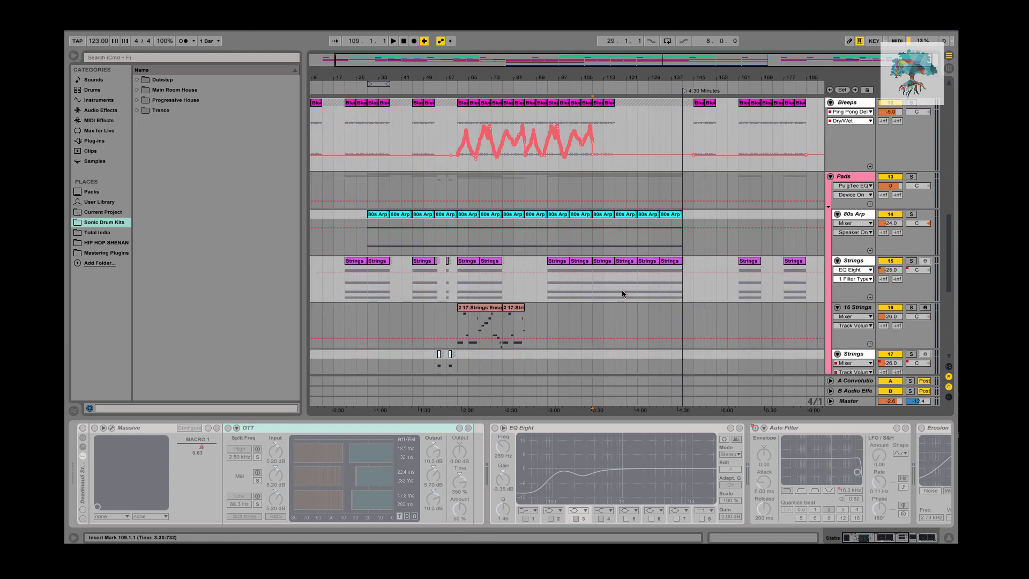
scroll(610, 284, "up", 7)
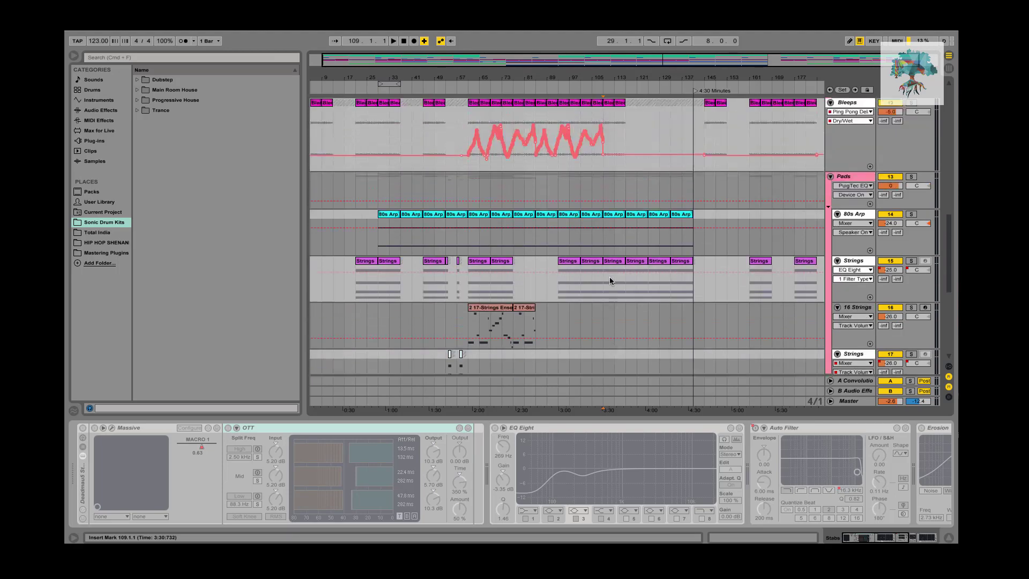
left_click(617, 170)
scroll(593, 240, "up", 4)
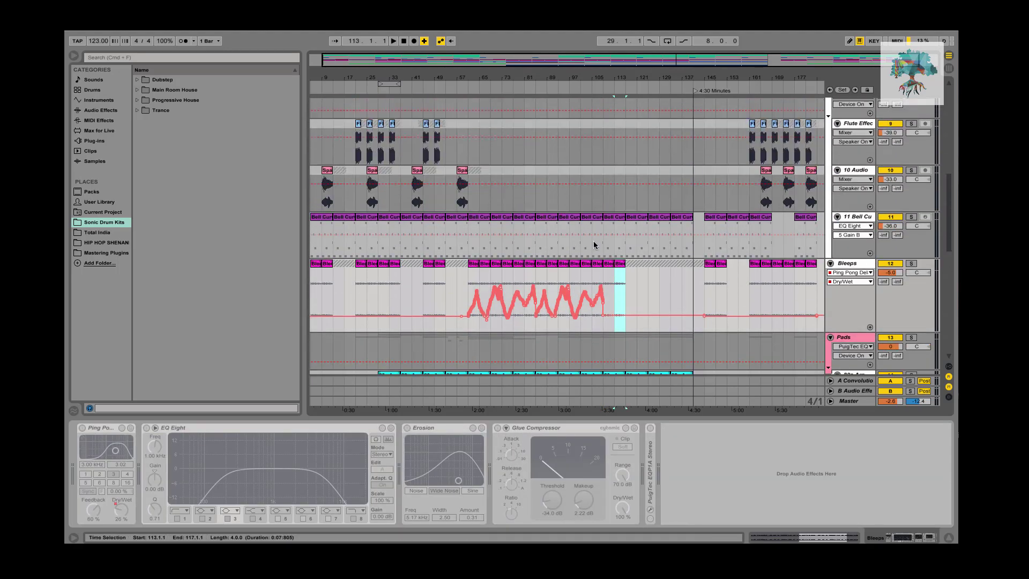
- Place the insert marker at bar 109 on Stabs and audition the MACRO 1 automation from there
scroll(612, 243, "down", 8)
scroll(612, 243, "down", 5)
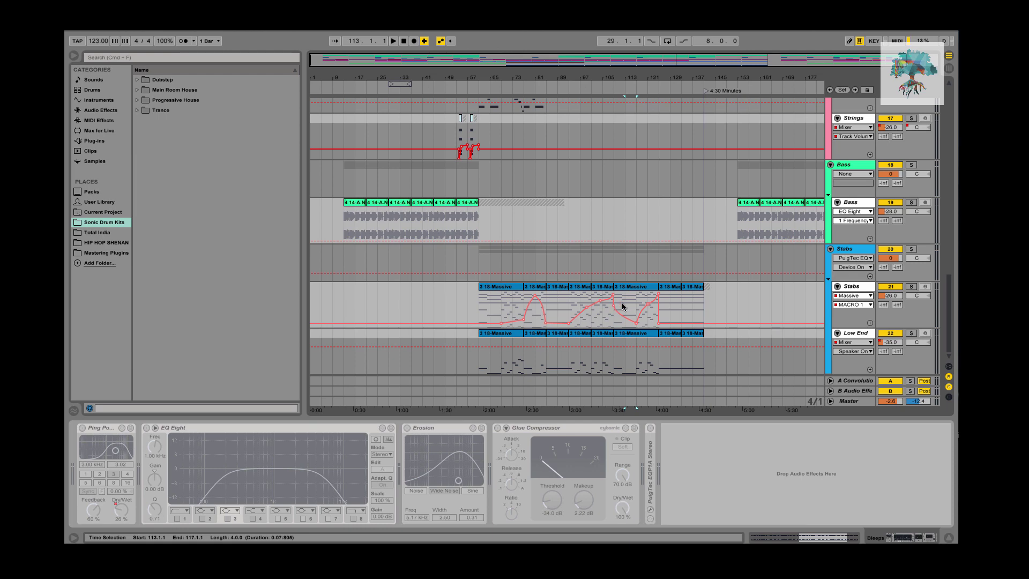
mouse_move(638, 305)
left_mouse_down()
mouse_move(618, 315)
mouse_move(592, 310)
left_mouse_up()
left_click(614, 324)
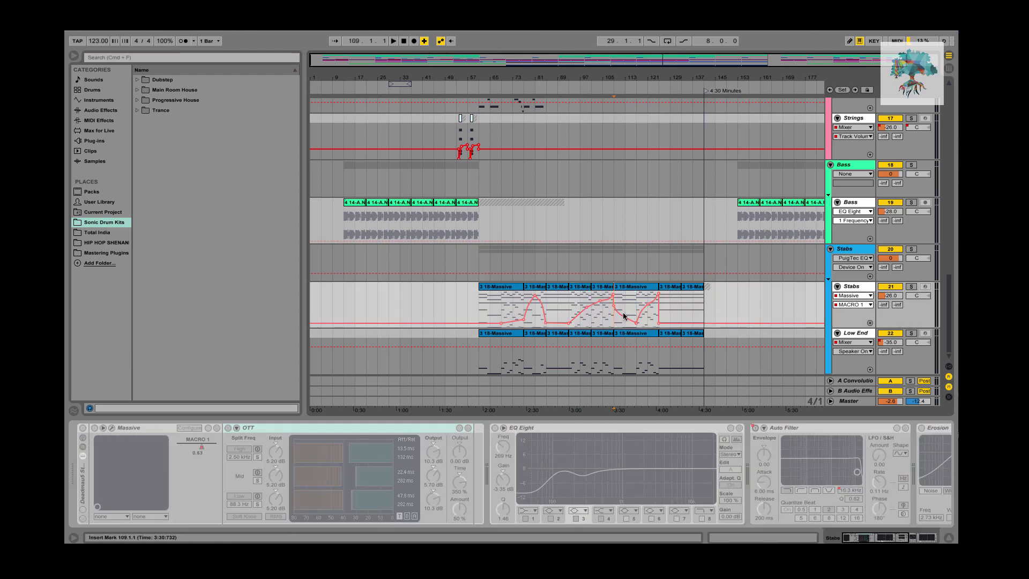
key("space")
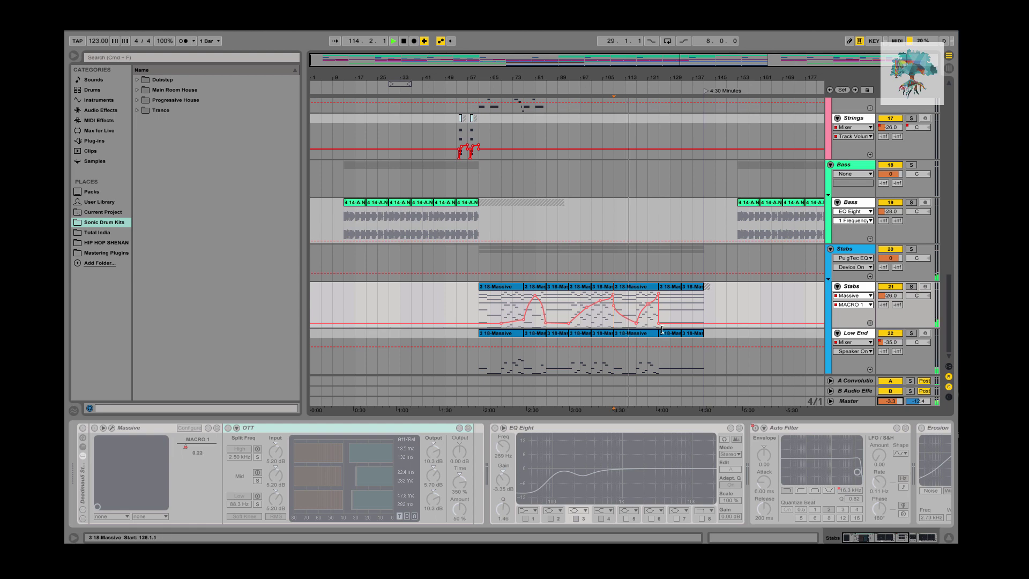
- Compare the Bleeps, Pads, Strings and Stabs layers across bars 109 to 125, stopping playback at bar 118
scroll(662, 329, "up", 5)
scroll(663, 329, "up", 9)
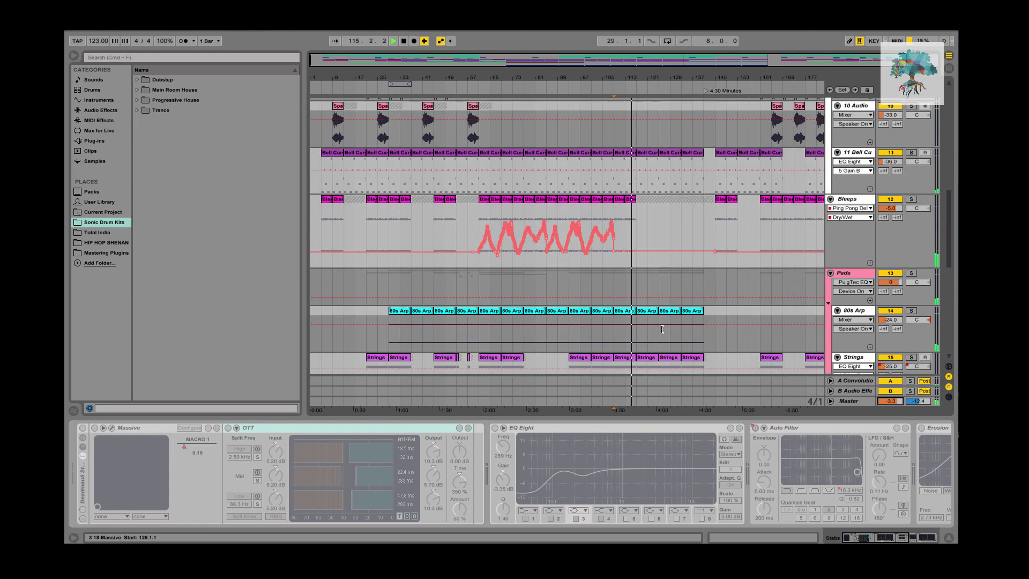
scroll(662, 329, "down", 15)
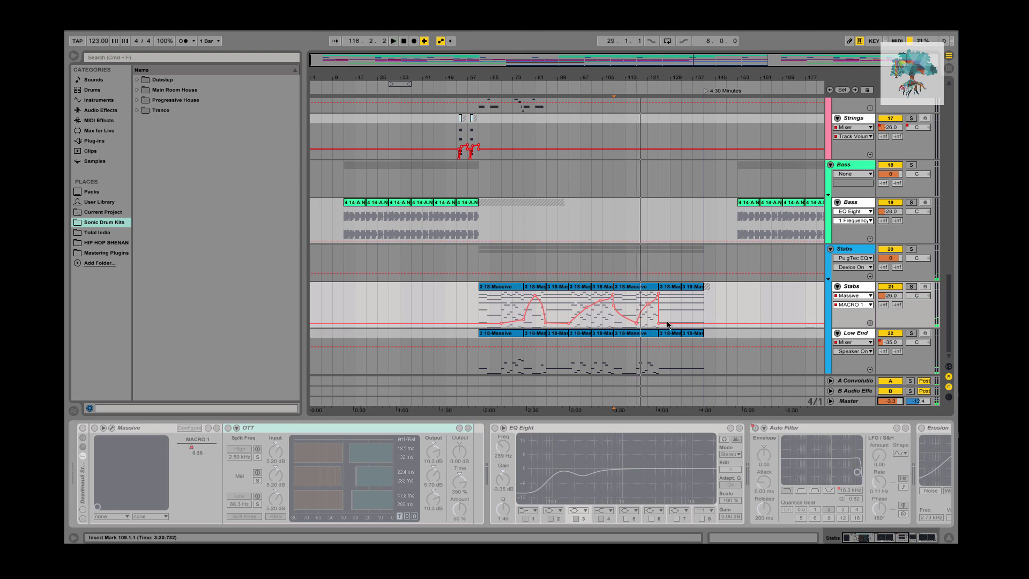
scroll(653, 281, "up", 9)
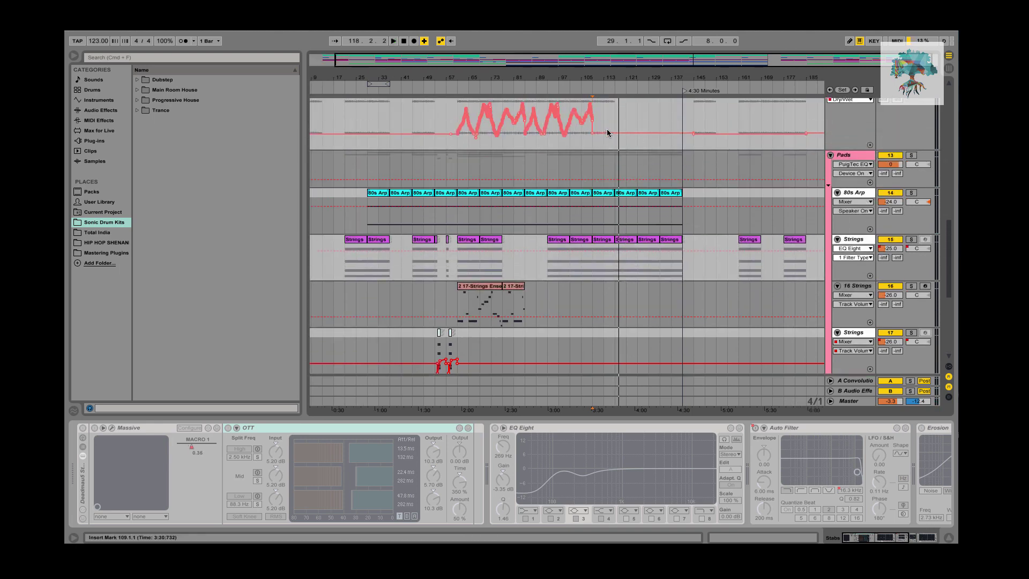
scroll(606, 144, "up", 3)
scroll(617, 188, "down", 6)
scroll(625, 214, "down", 5)
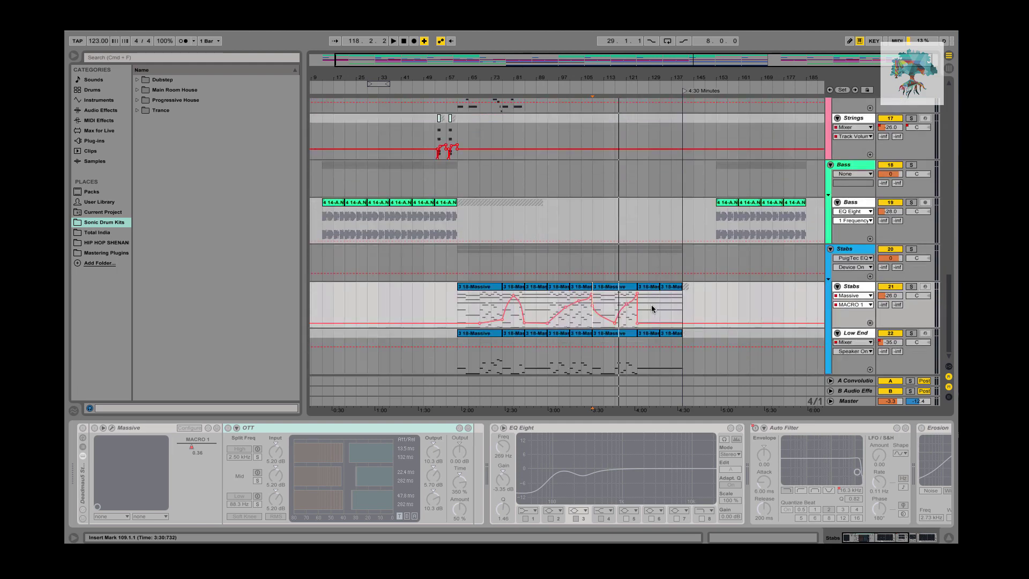
- Select bars 117 to 125 on Stabs and play them while checking the pads, Bleeps and percussion up to bar 125
left_click(625, 303)
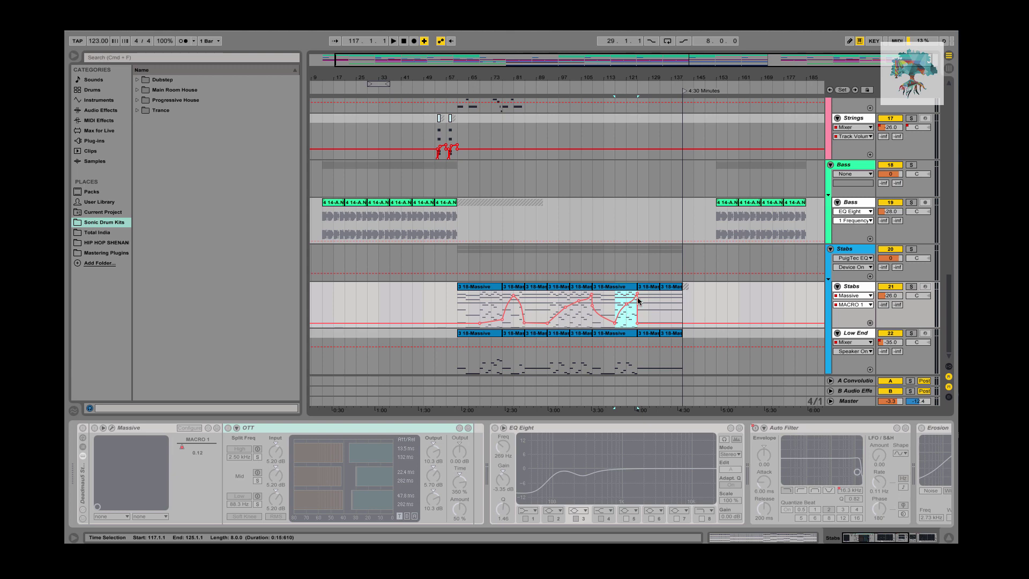
key("space")
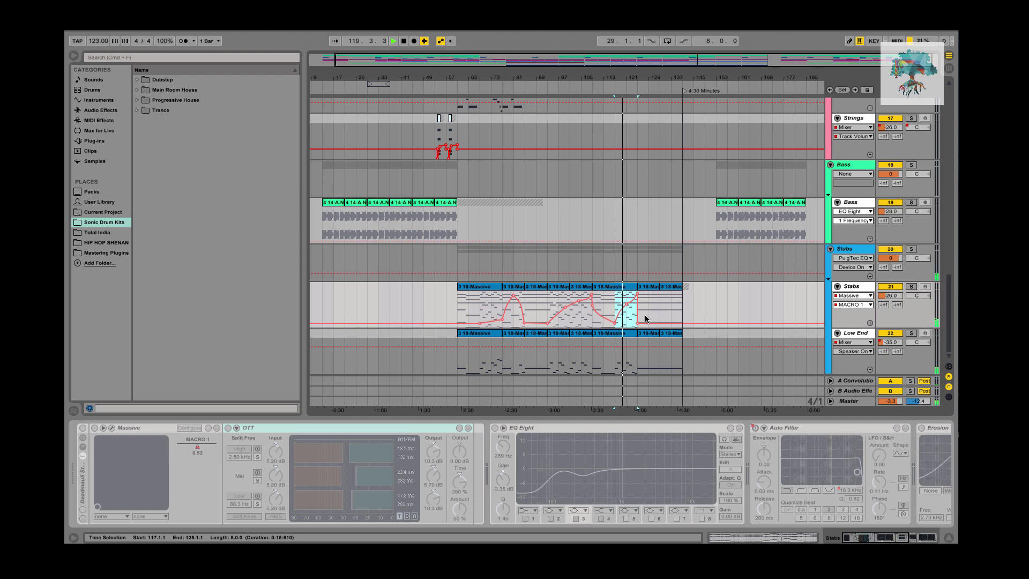
scroll(661, 322, "up", 5)
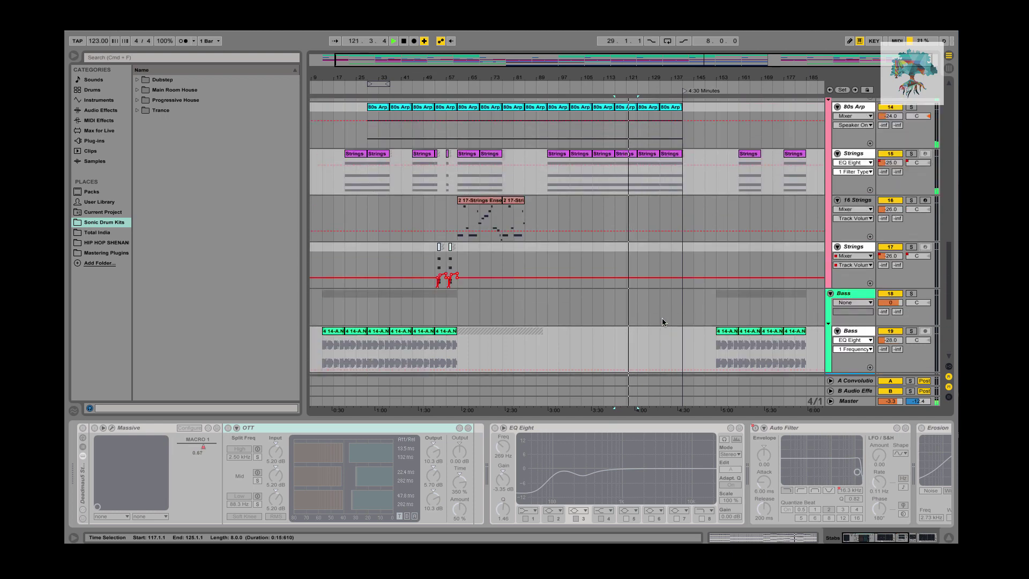
scroll(662, 319, "up", 10)
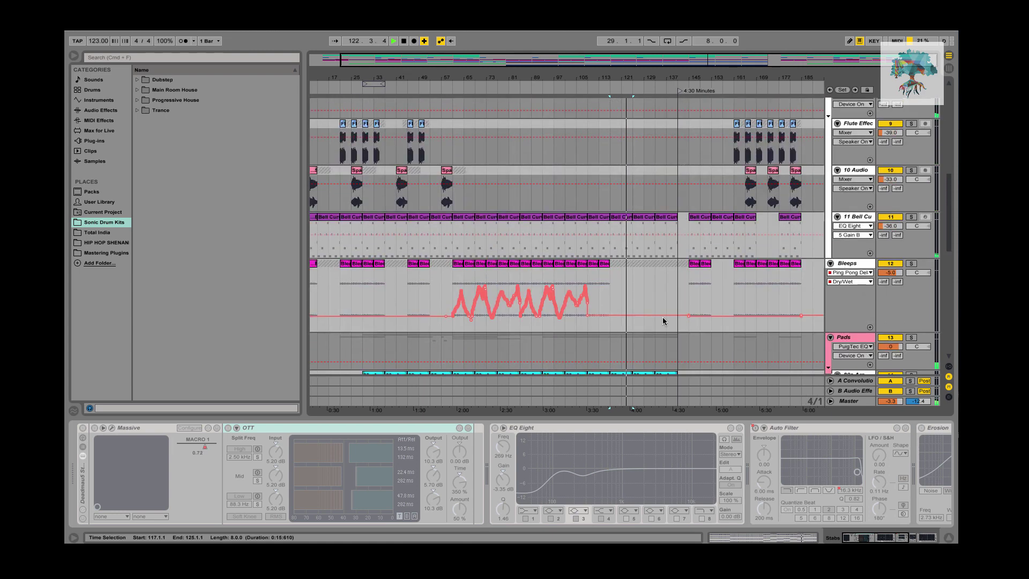
scroll(663, 319, "up", 5)
scroll(663, 320, "up", 4)
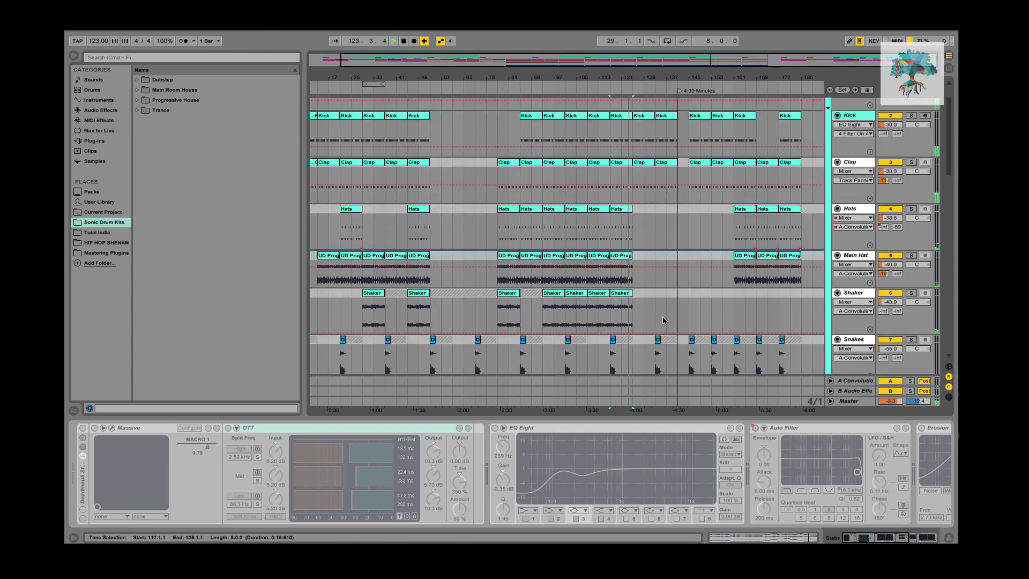
scroll(663, 320, "up", 4)
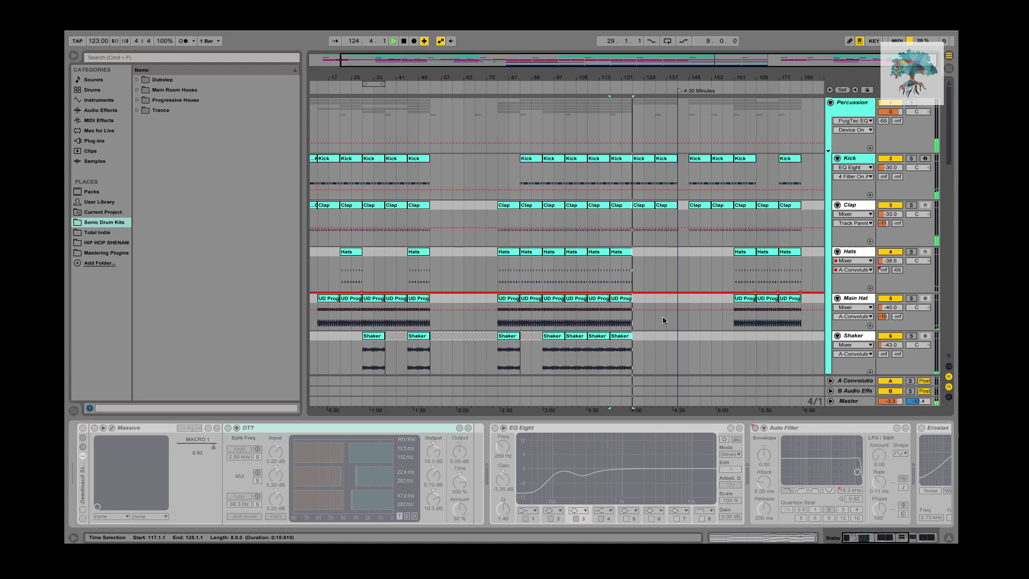
key("space")
- Compare which layers continue past bar 125 and select the Kick clip from bar 125 to 133
scroll(663, 316, "down", 10)
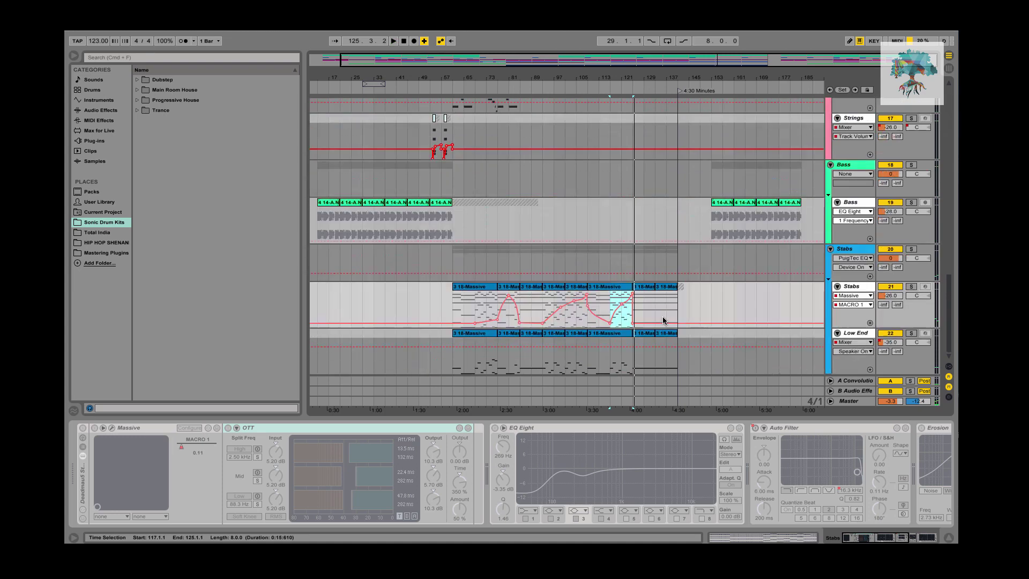
scroll(643, 348, "up", 8)
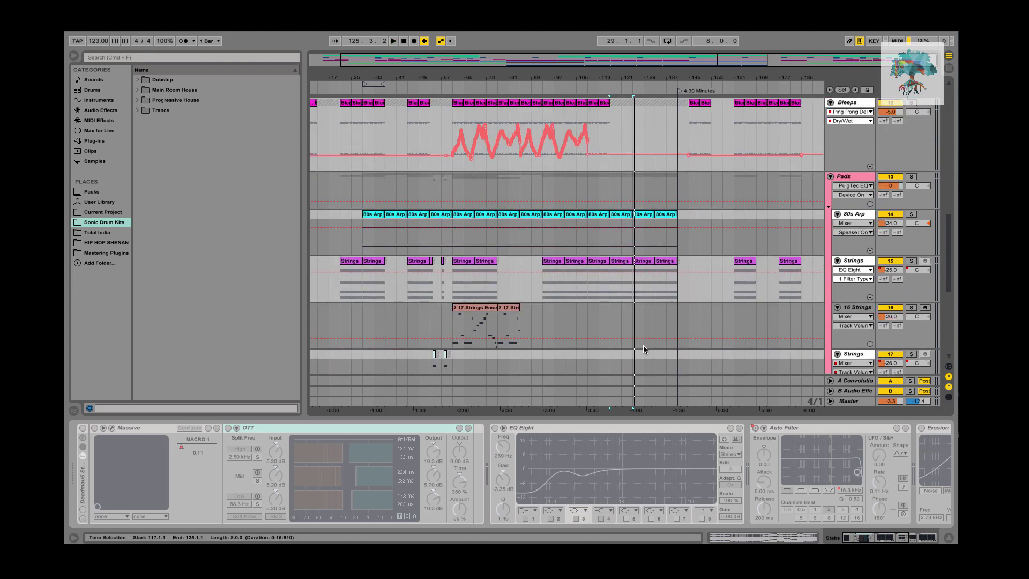
scroll(658, 254, "up", 5)
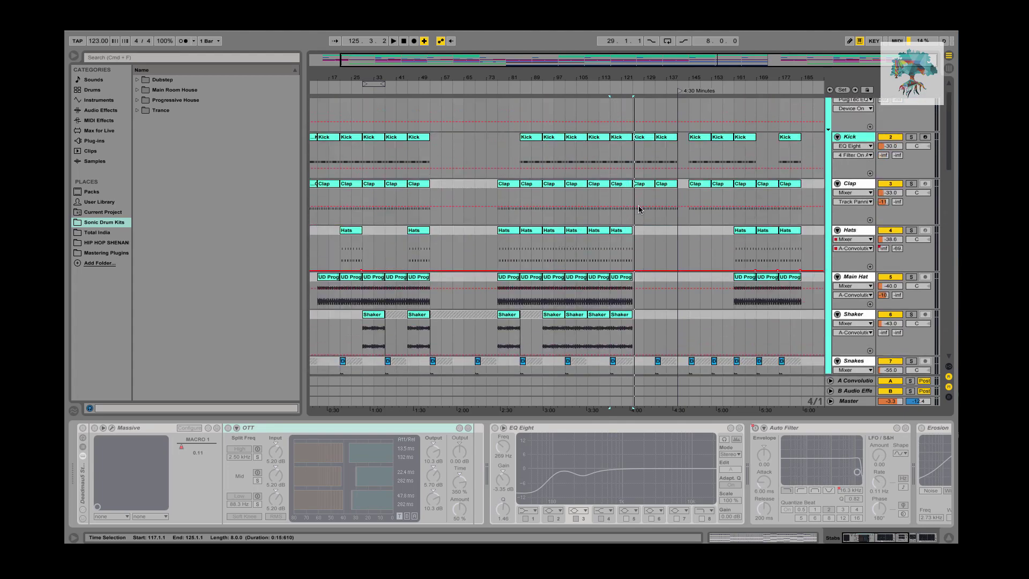
left_click(649, 139)
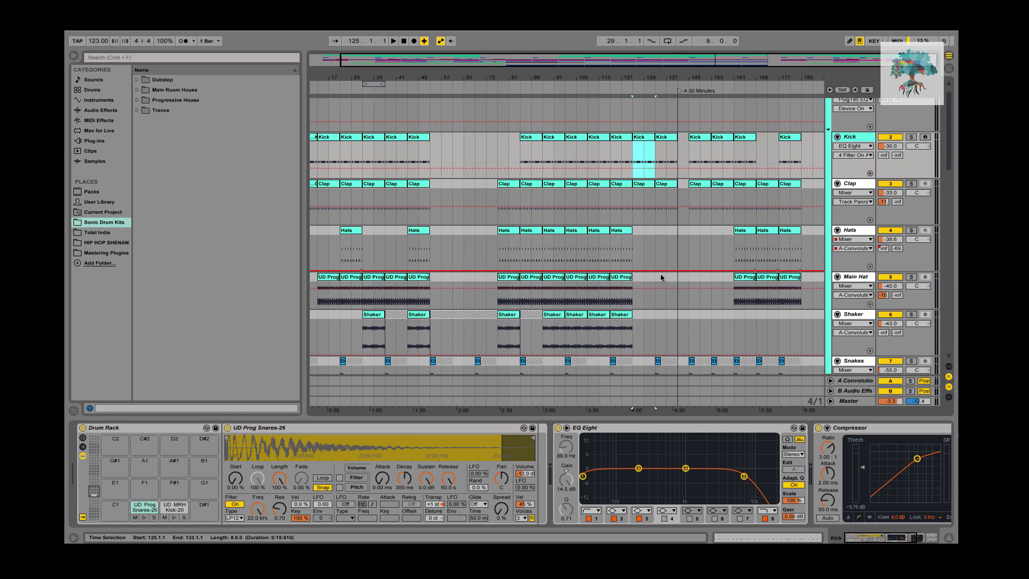
- Examine how the Pads, Strings, Bleeps, Stabs and Low End layers are arranged from bar 125 onward
scroll(660, 274, "down", 10)
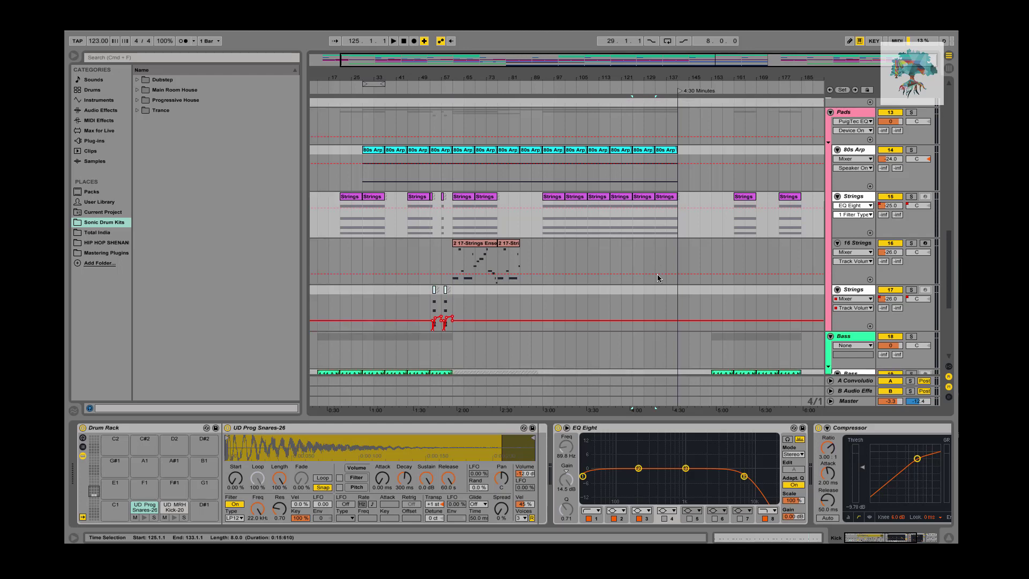
scroll(512, 299, "down", 8)
scroll(511, 298, "left", 1)
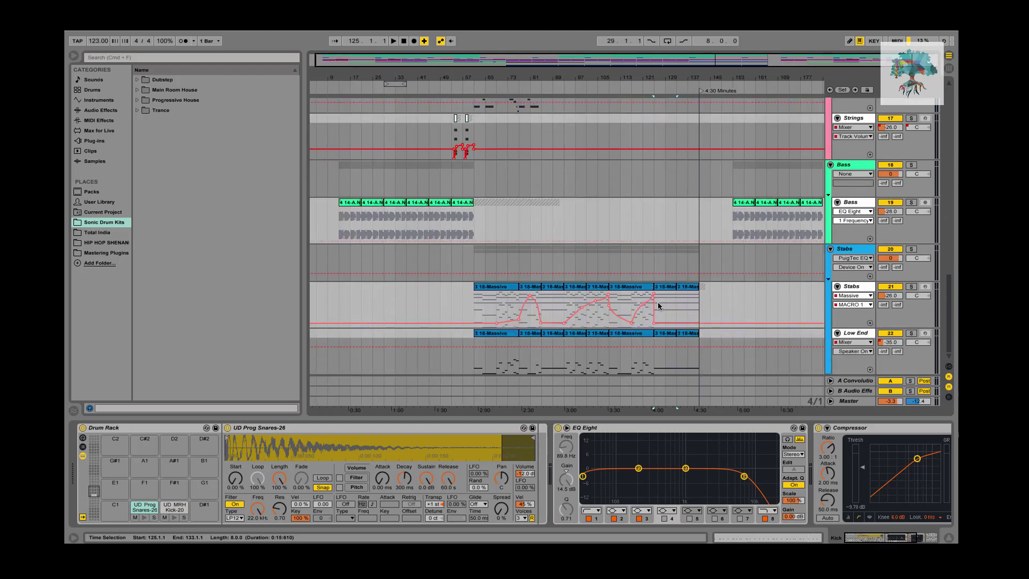
scroll(667, 307, "up", 10)
scroll(666, 306, "right", 1)
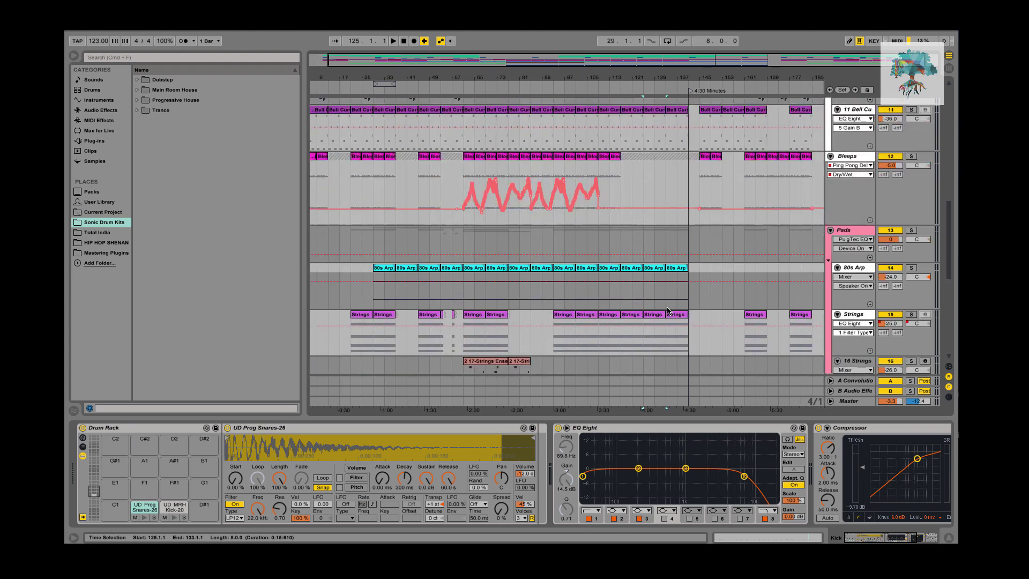
scroll(668, 311, "up", 3)
scroll(668, 310, "down", 12)
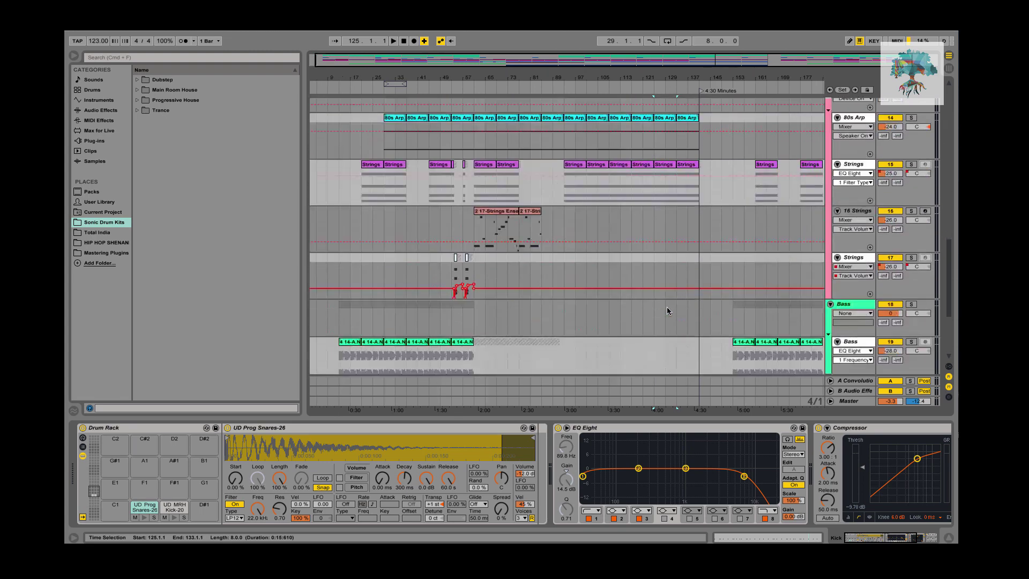
scroll(668, 310, "left", 1)
- Compare clips on Low End, Bass and Stabs, ending with the Low End clip from bar 61 to 77 selected
left_click(513, 341)
left_click(517, 334)
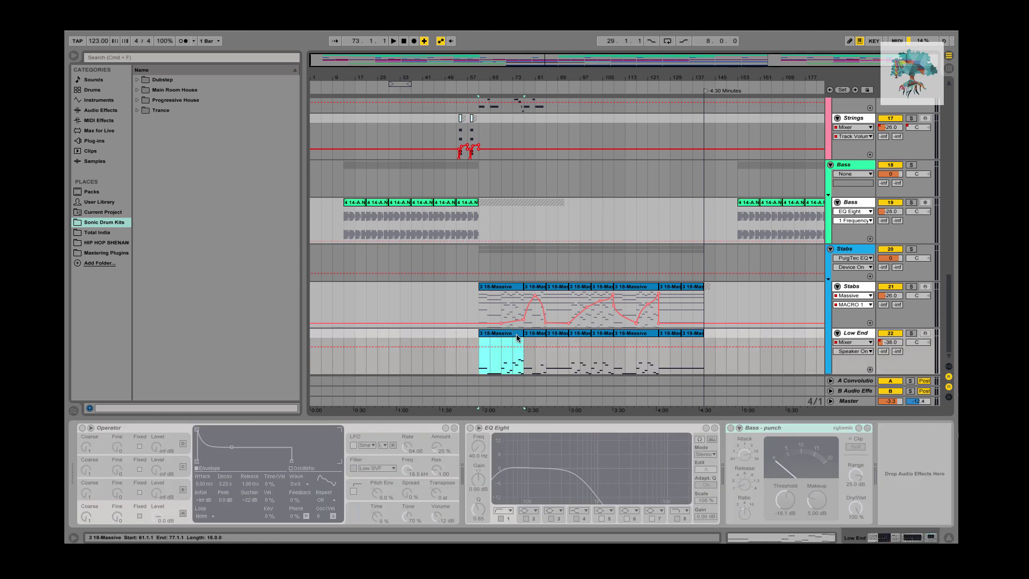
left_click(444, 204)
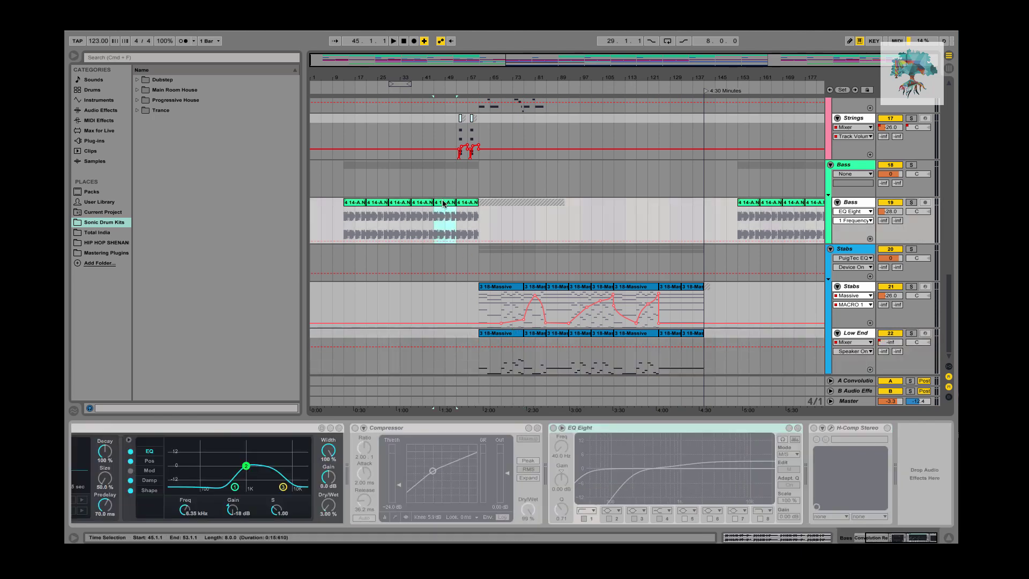
left_click(510, 296)
left_click(553, 292)
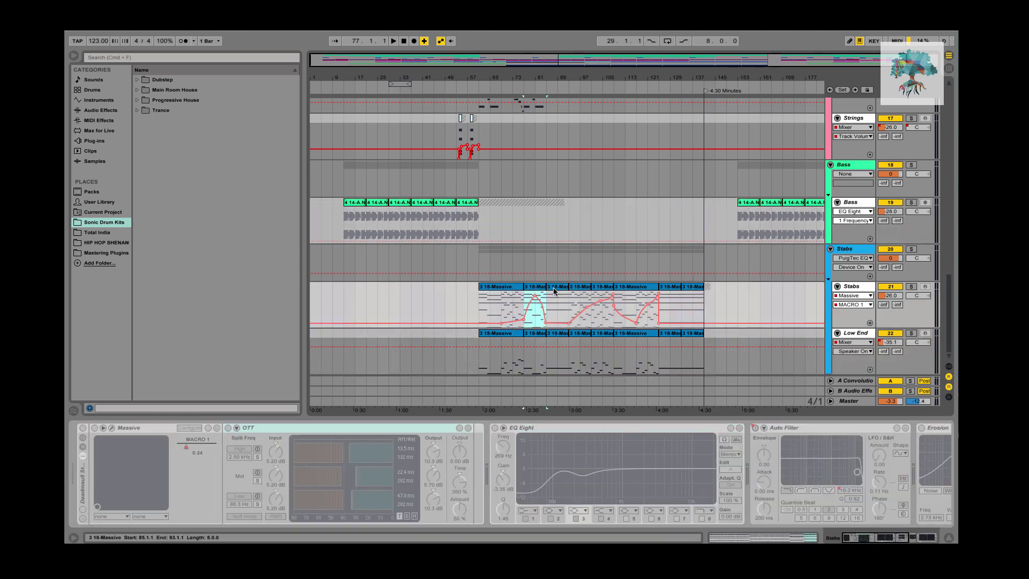
left_click(514, 333)
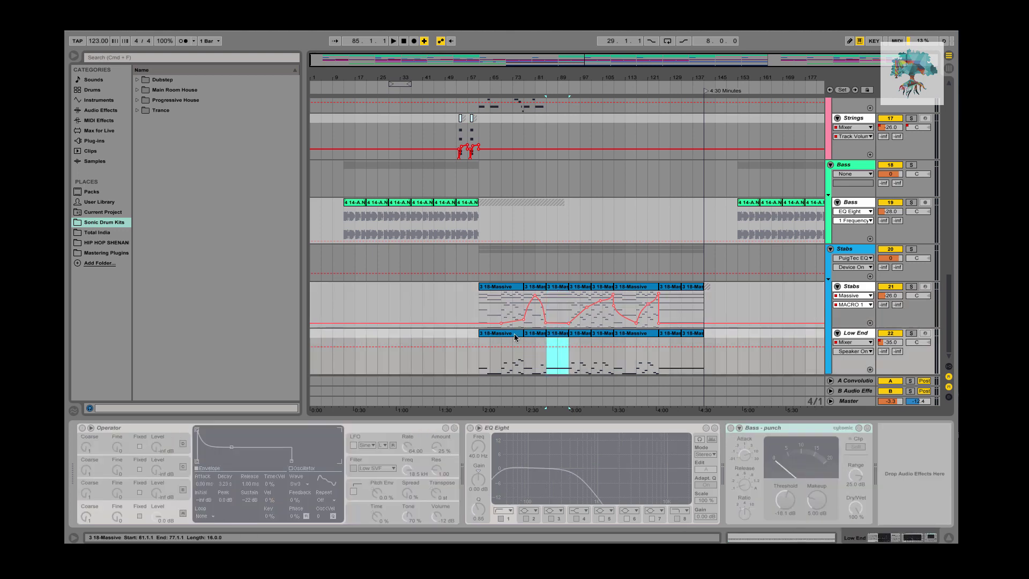
left_click(510, 334)
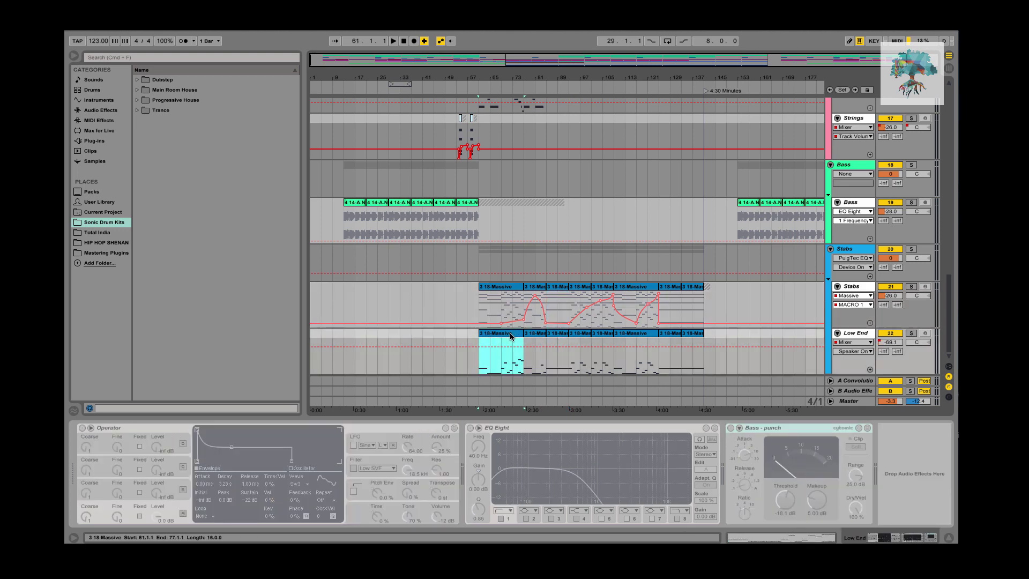
- Solo the Low End track and audition its clips starting at bars 61 and 77
key("s")
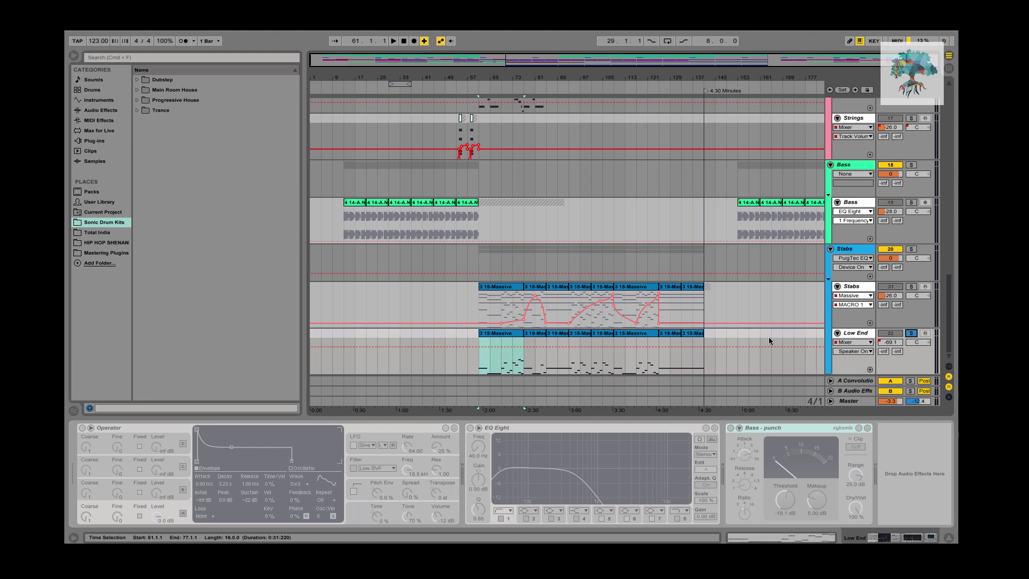
key("space")
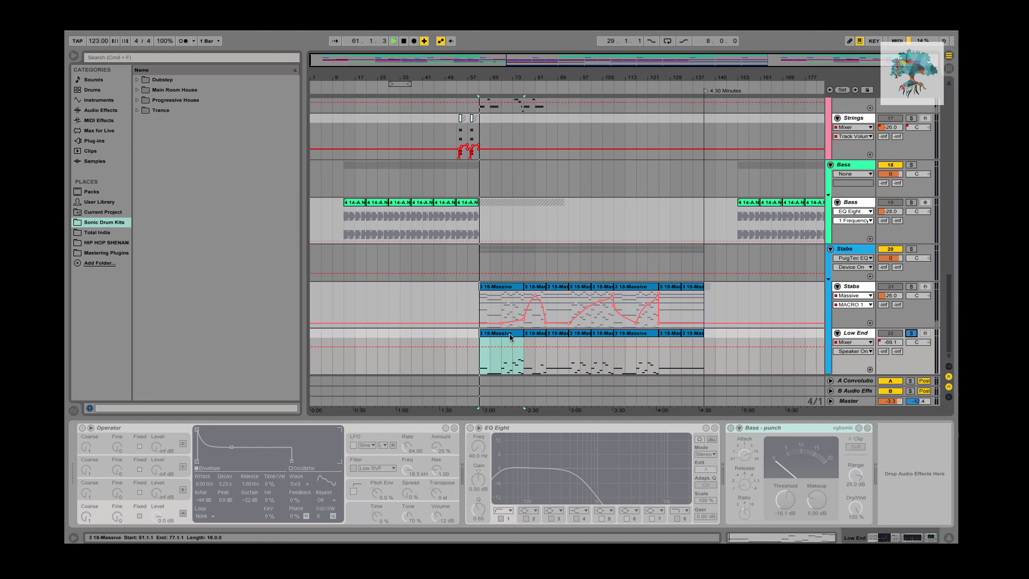
left_click(537, 333)
key("space")
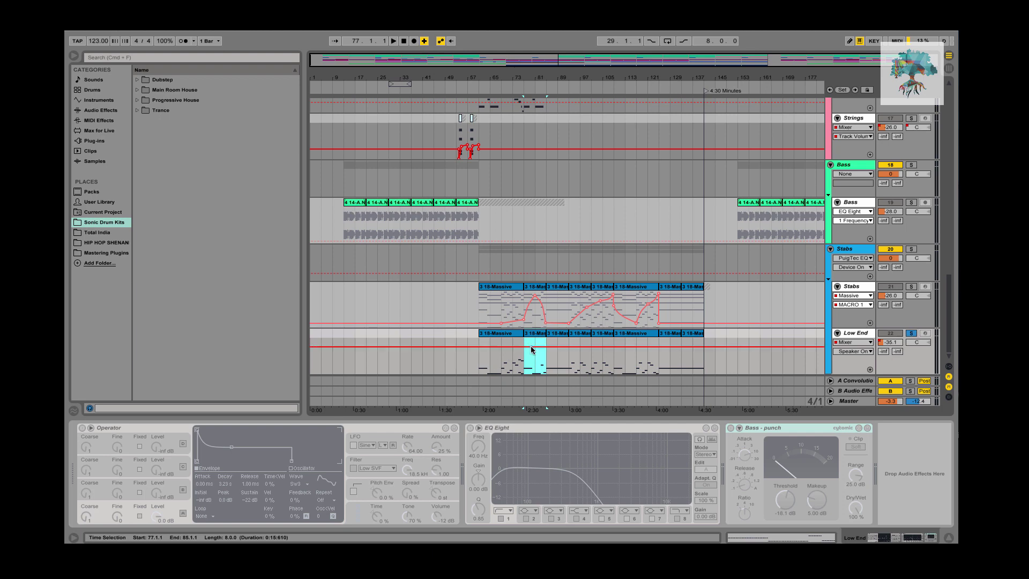
left_click(531, 349)
key("space")
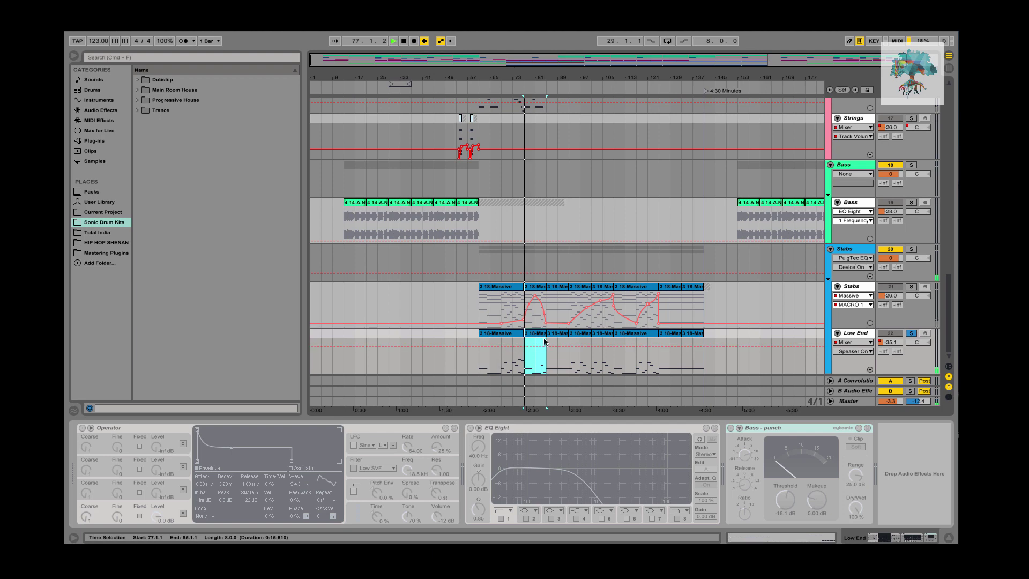
- Add Stabs to the solo, listen to it without Low End, clear the solos, and deactivate the Low End track
left_click(910, 287)
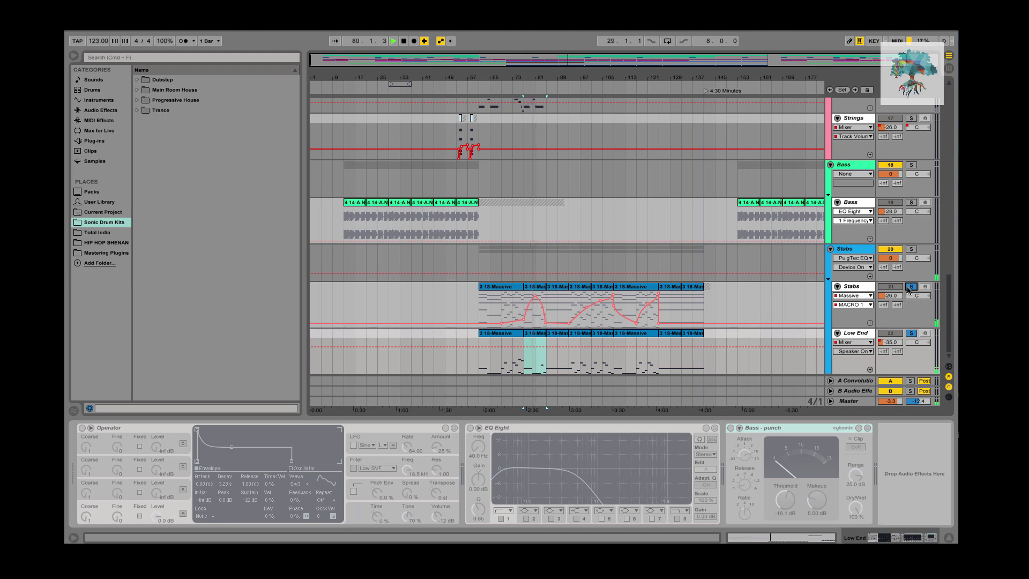
left_click(911, 333)
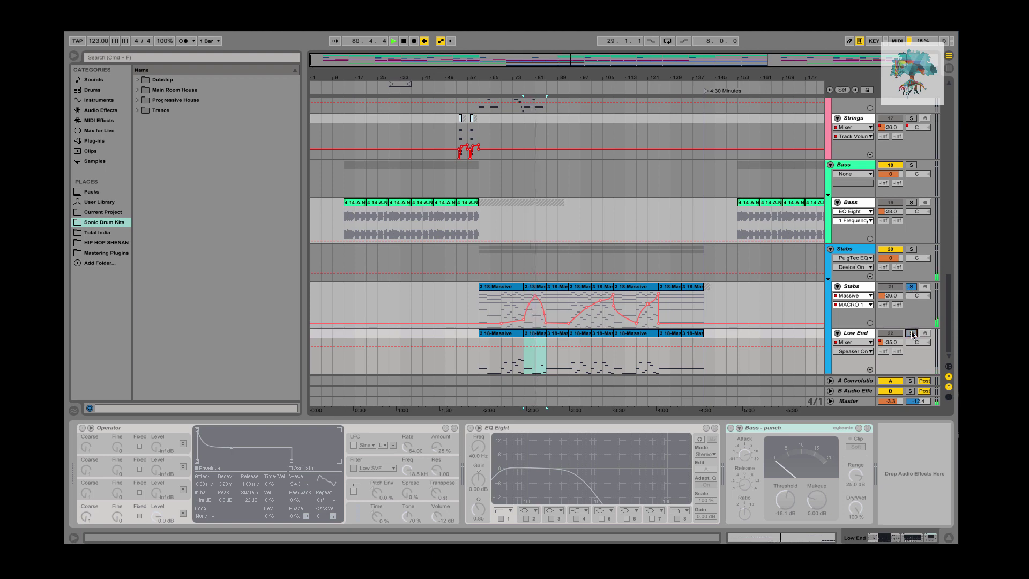
left_click(890, 333)
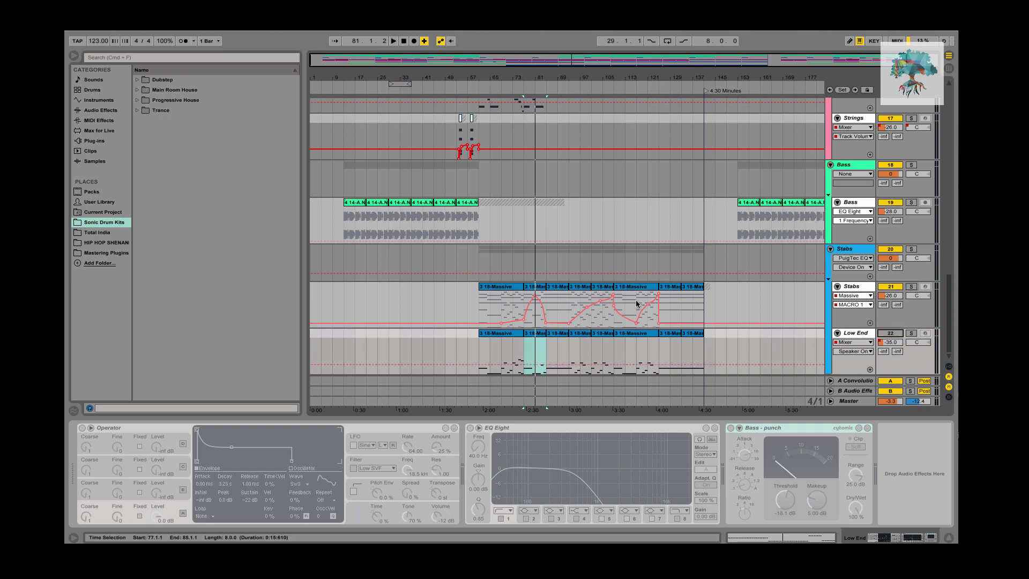
- Play Stabs from bar 93 with Low End deactivated, and reactivate Low End during playback to compare
left_click(580, 306)
key("space")
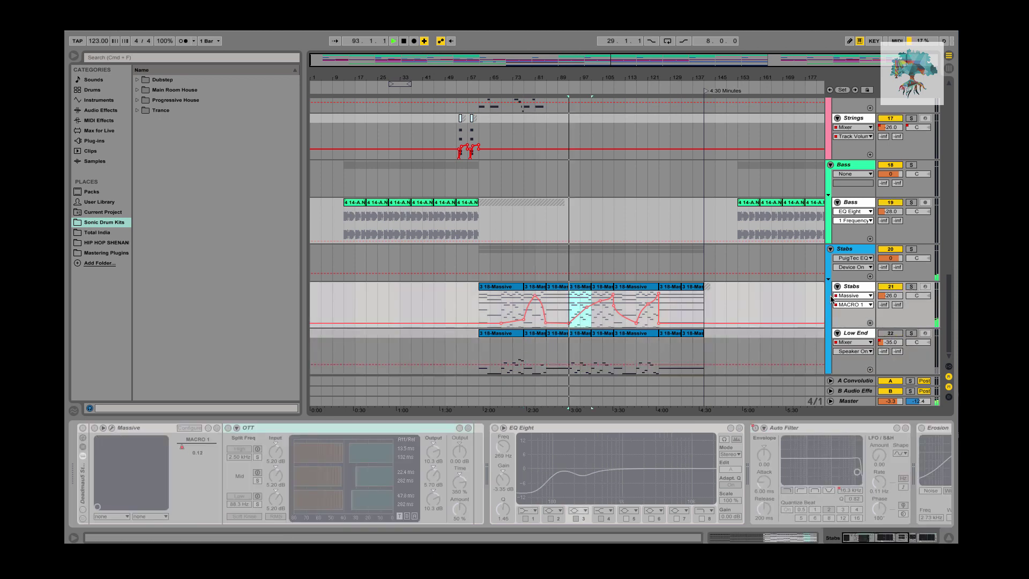
left_click(896, 335)
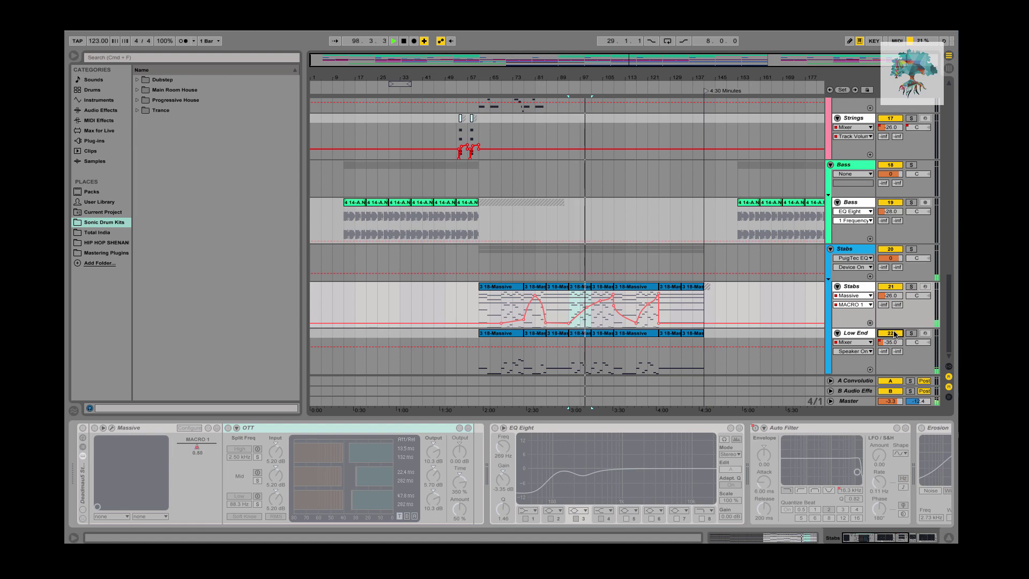
- Stop playback and examine the clip layout on the Percussion, Ambient, Bleeps and Pads tracks
key("space")
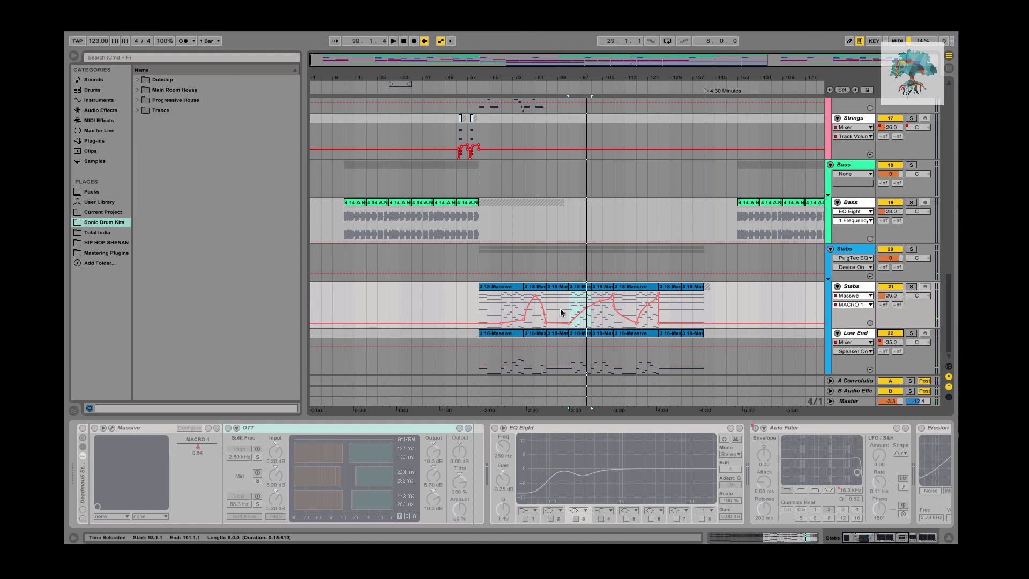
scroll(591, 309, "up", 15)
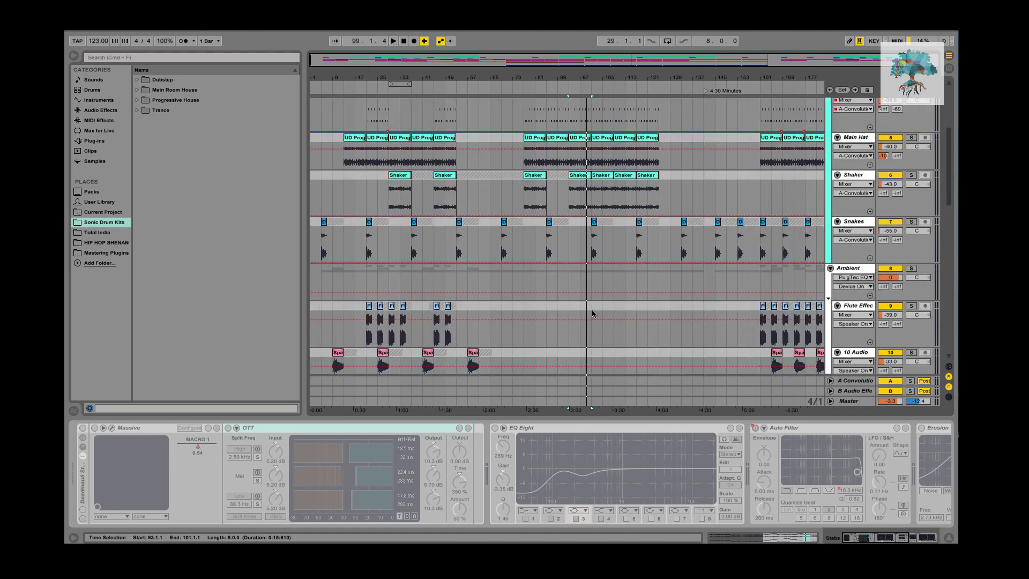
scroll(591, 313, "up", 5)
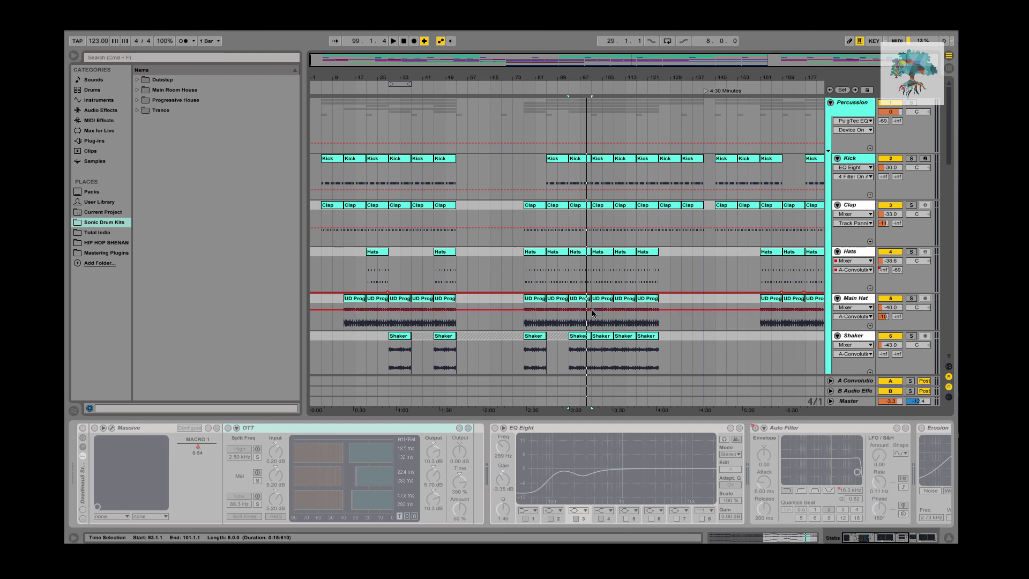
scroll(595, 311, "down", 5)
scroll(601, 307, "down", 6)
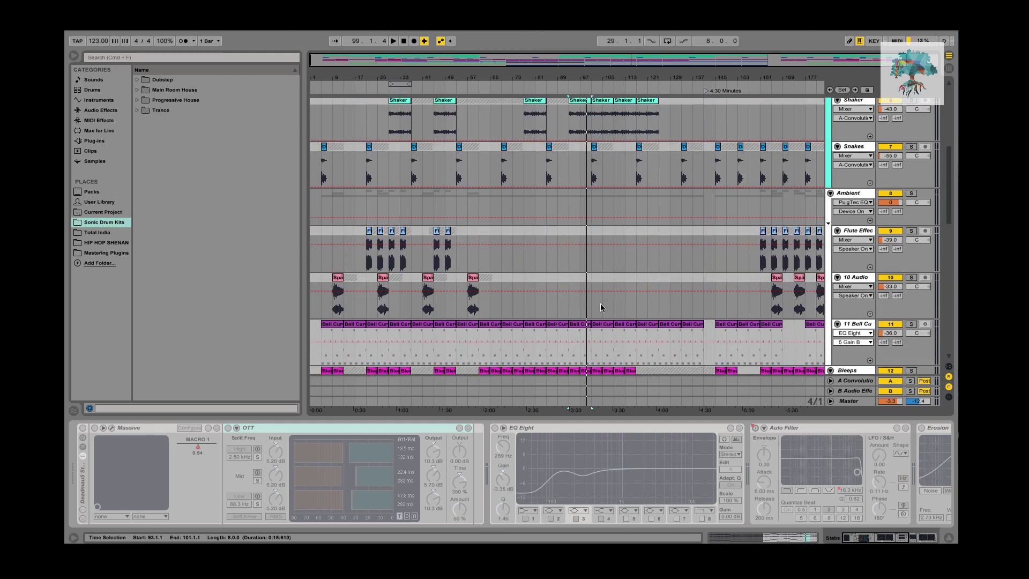
scroll(601, 308, "down", 4)
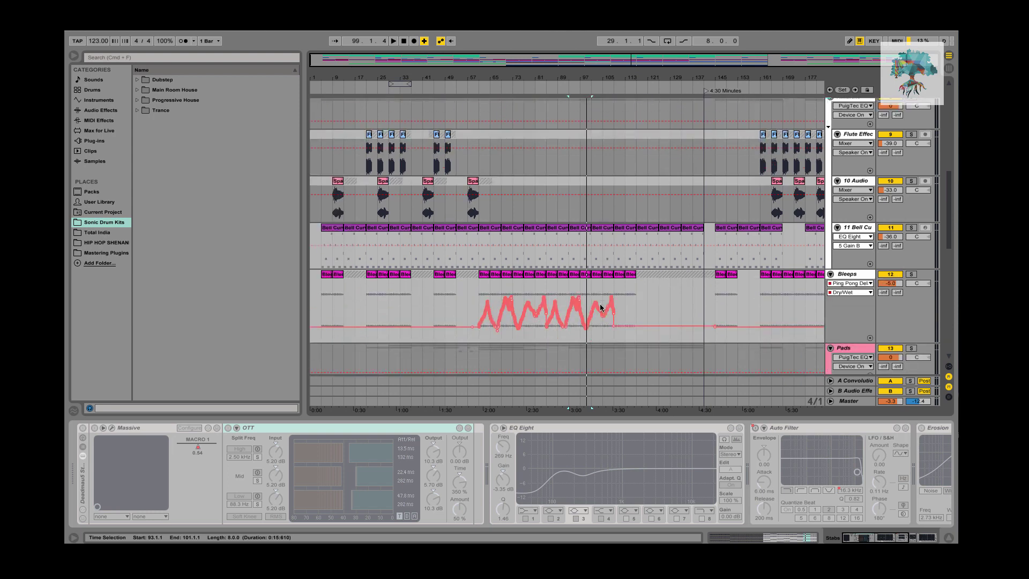
scroll(601, 308, "down", 10)
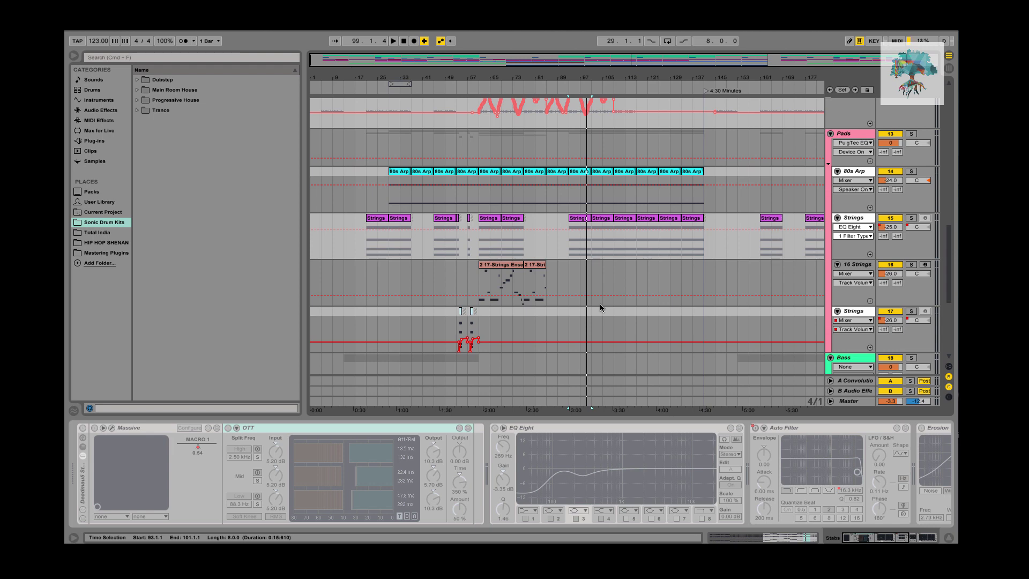
- Review how the clips are layered across the arrangement, from the Percussion group down to Stabs and Low End
scroll(599, 304, "up", 3)
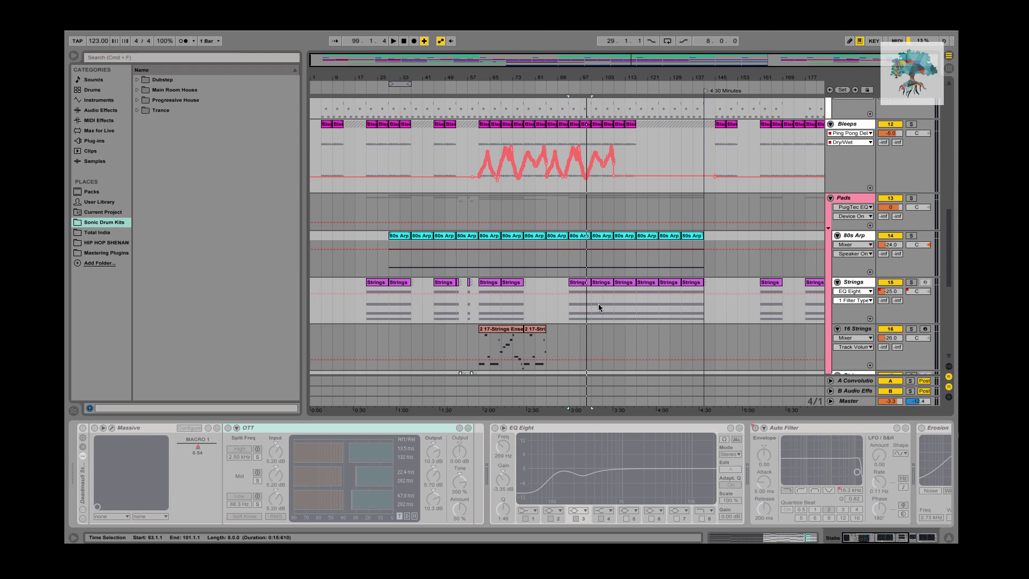
scroll(615, 301, "up", 10)
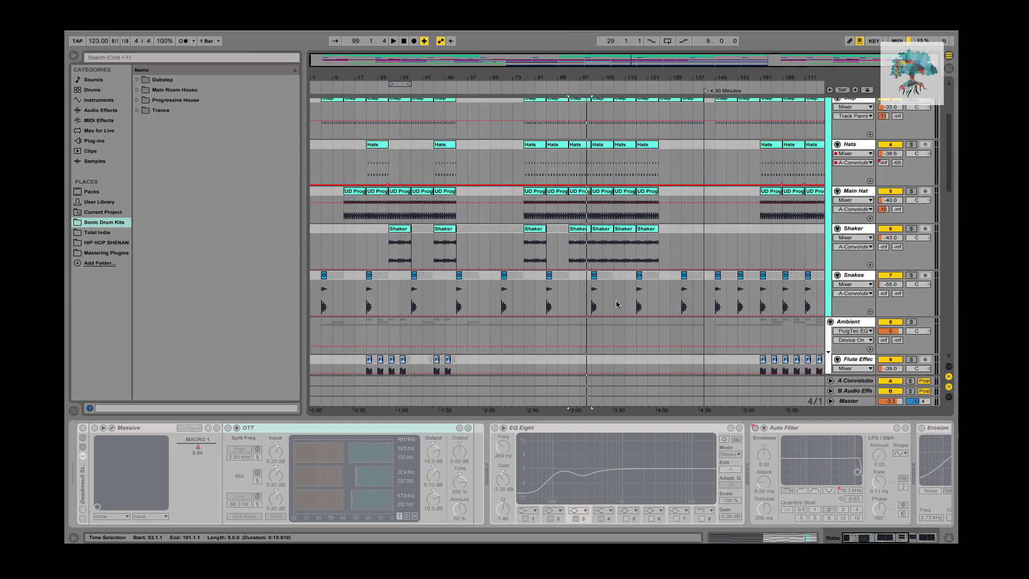
scroll(616, 304, "up", 5)
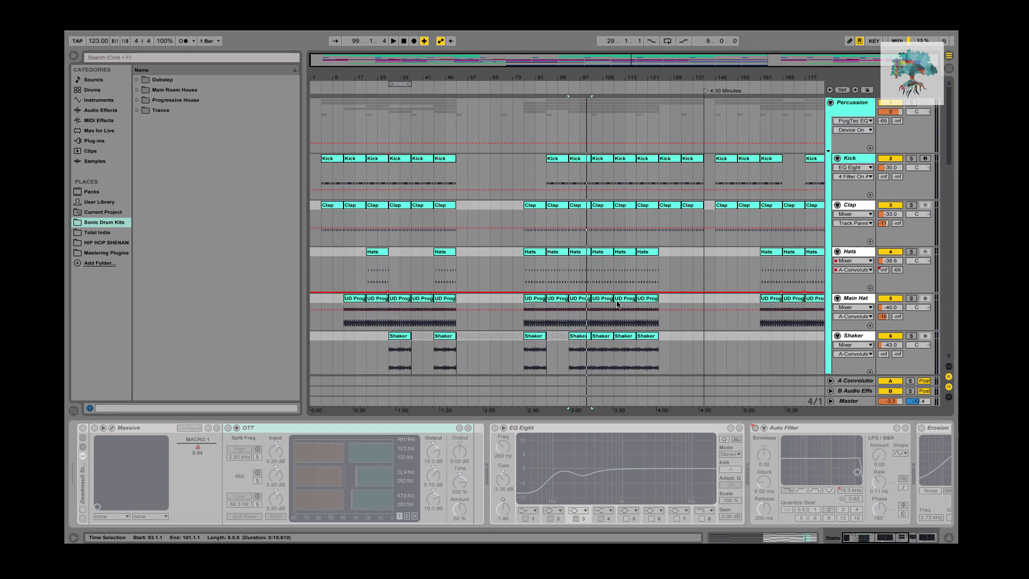
scroll(618, 305, "down", 5)
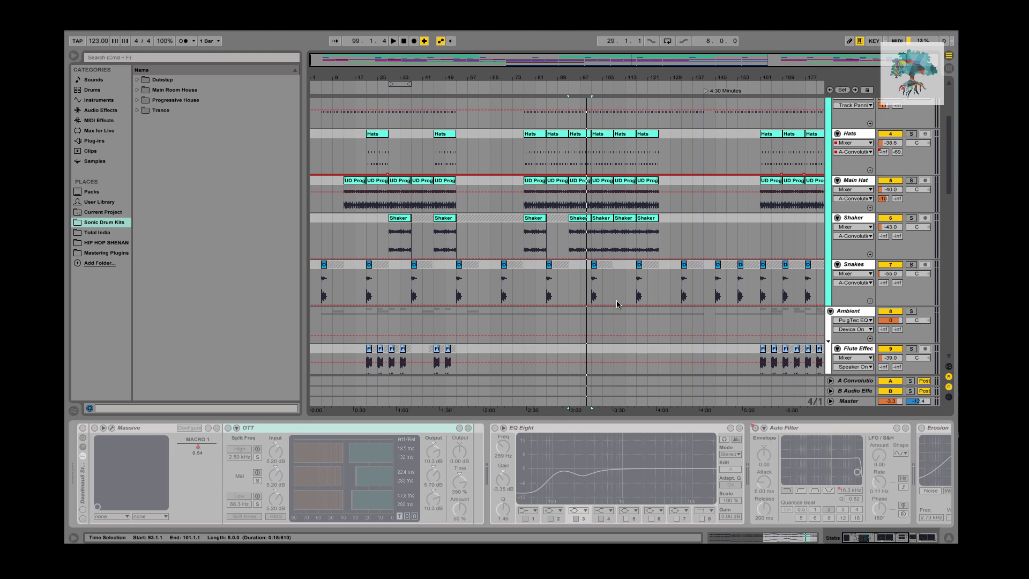
scroll(616, 305, "down", 15)
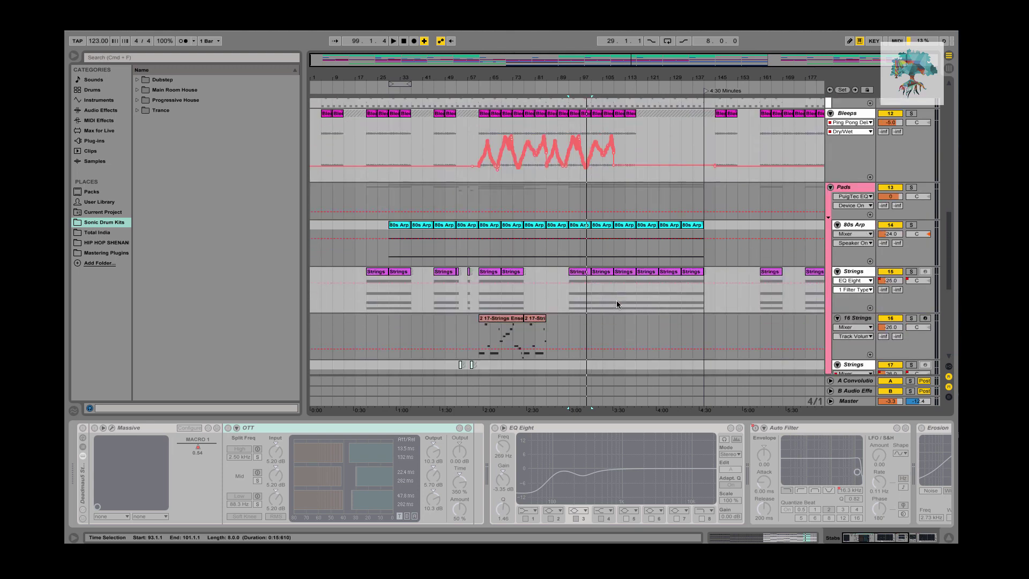
scroll(613, 304, "down", 5)
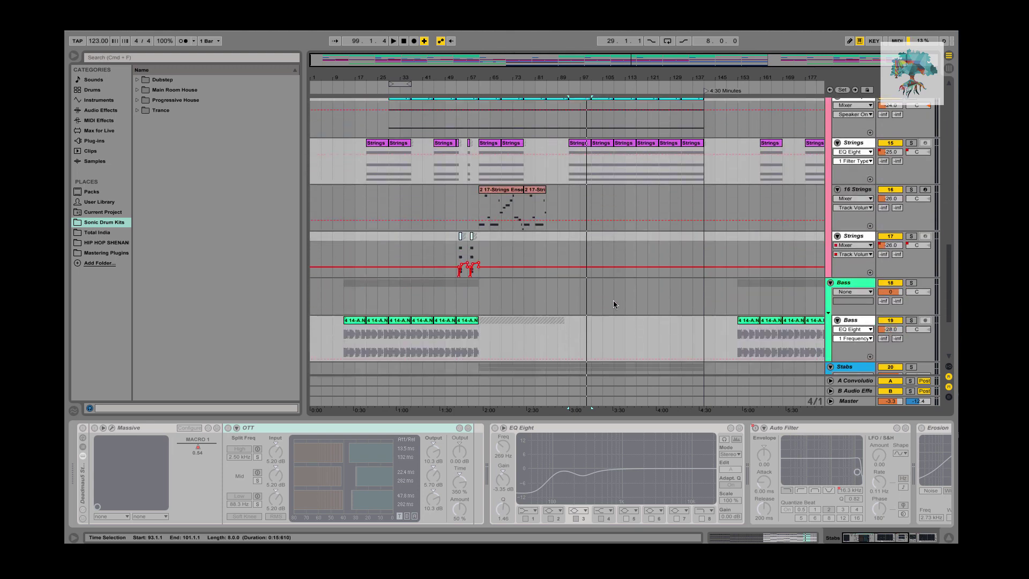
scroll(636, 294, "down", 5)
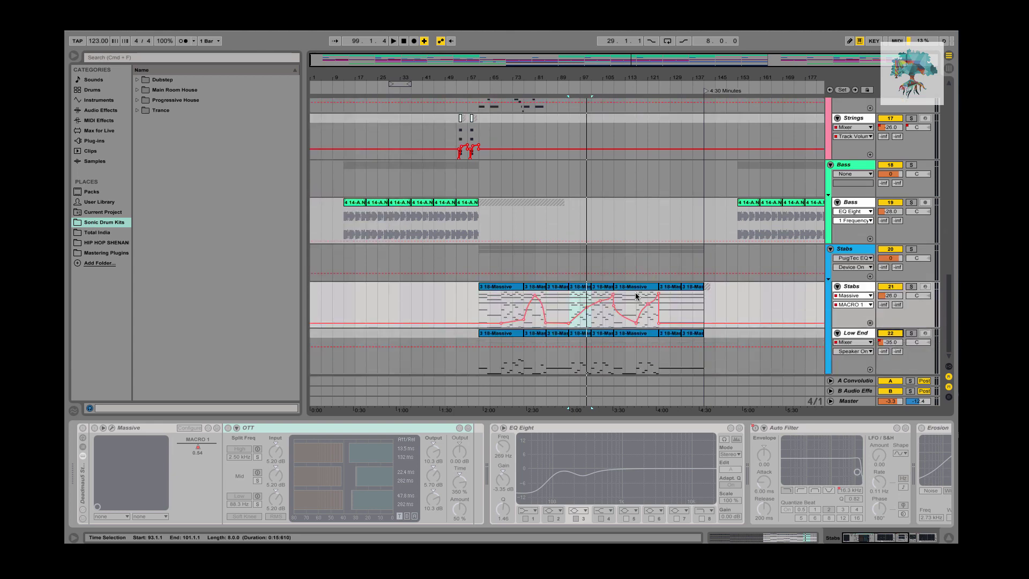
- Reduce the height of the Bleeps track in the arrangement
scroll(635, 296, "up", 7)
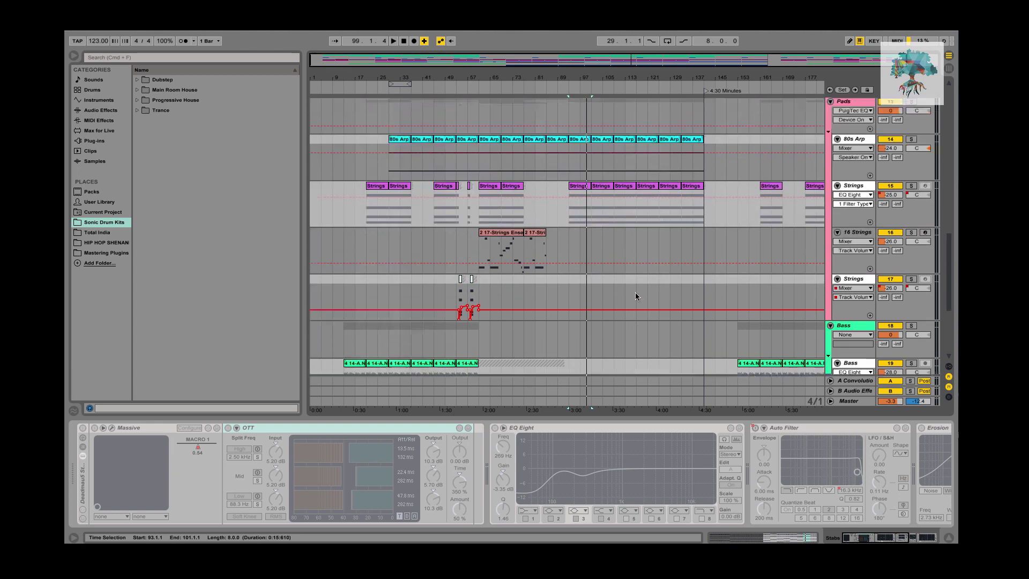
scroll(635, 296, "up", 7)
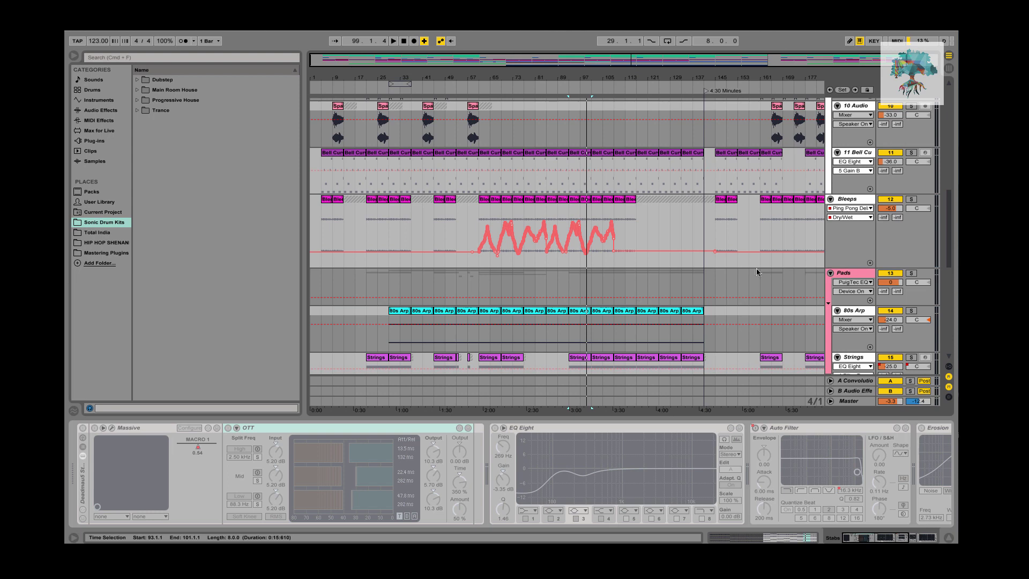
left_click_drag(846, 266, 847, 240)
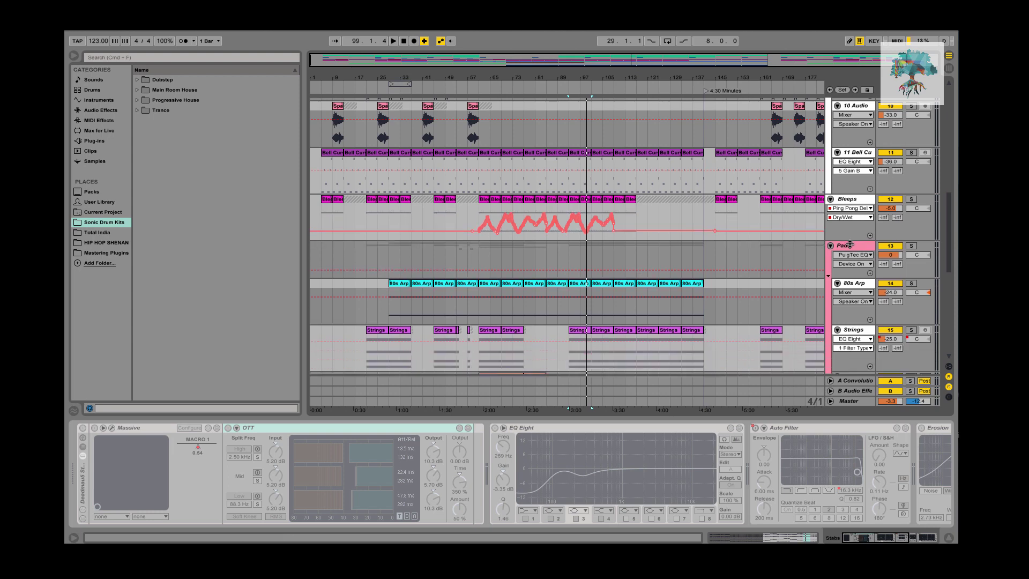
- Look over the arrangement again, comparing the drum, ambient and Bleeps clips with the Bass, Stabs and Low End clips
scroll(660, 218, "up", 2)
scroll(623, 192, "up", 5)
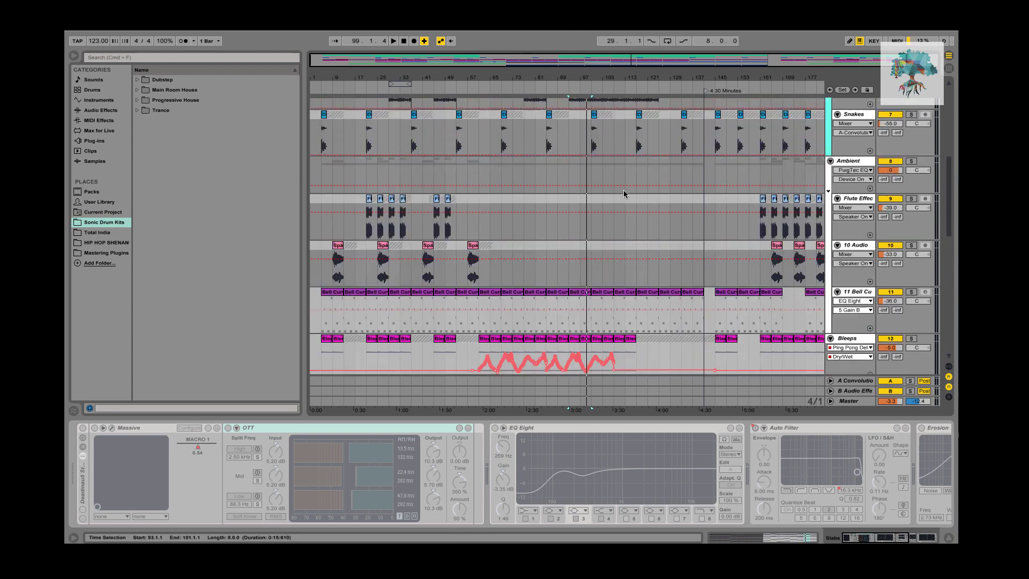
scroll(624, 193, "down", 3)
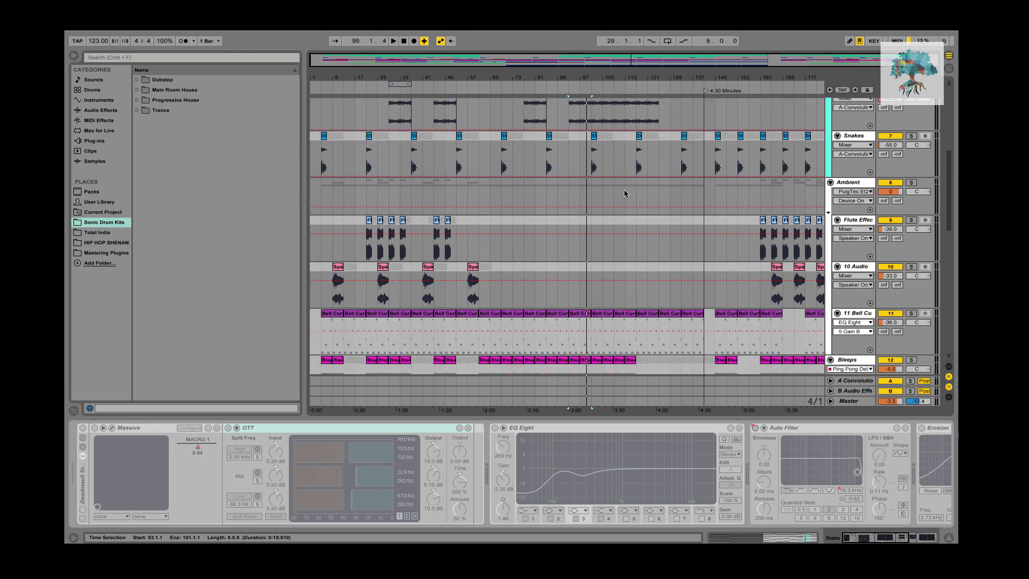
scroll(625, 193, "up", 6)
scroll(625, 193, "down", 5)
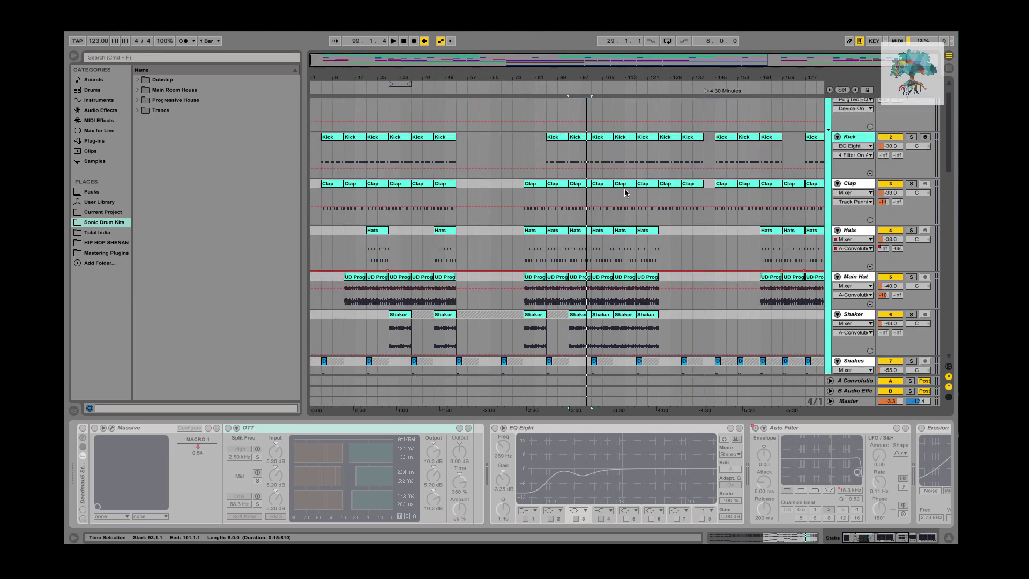
scroll(626, 190, "down", 8)
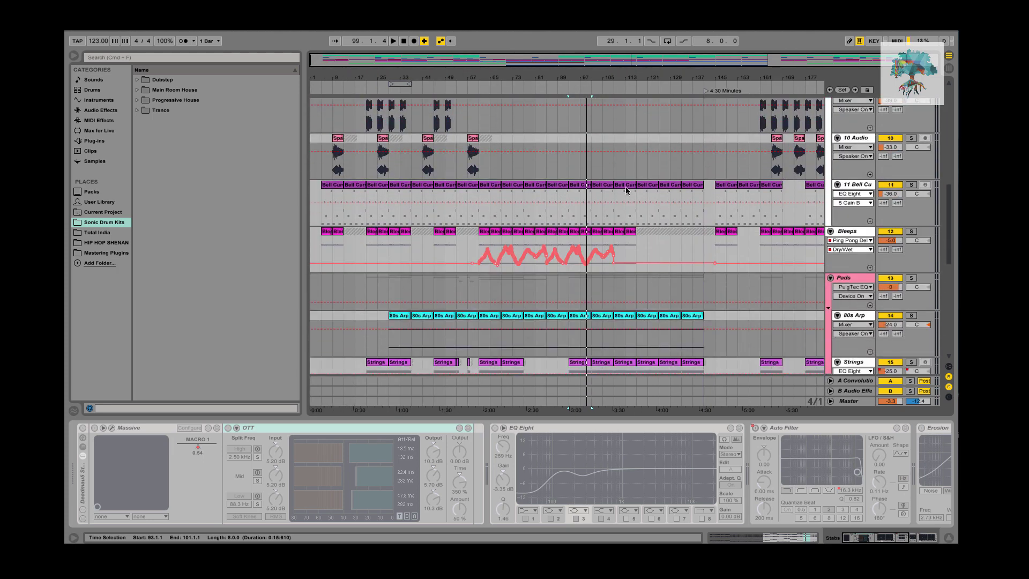
scroll(626, 191, "up", 5)
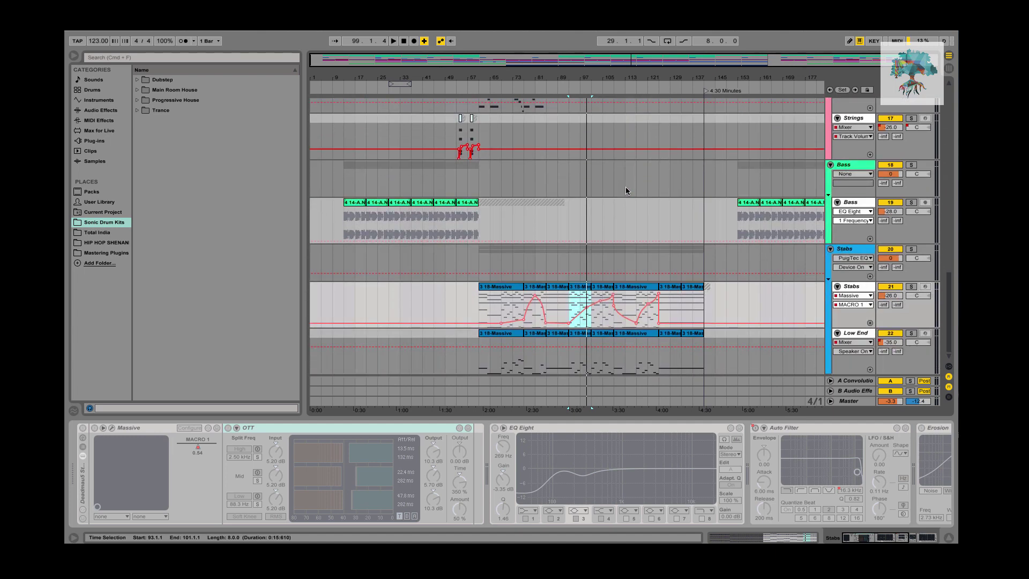